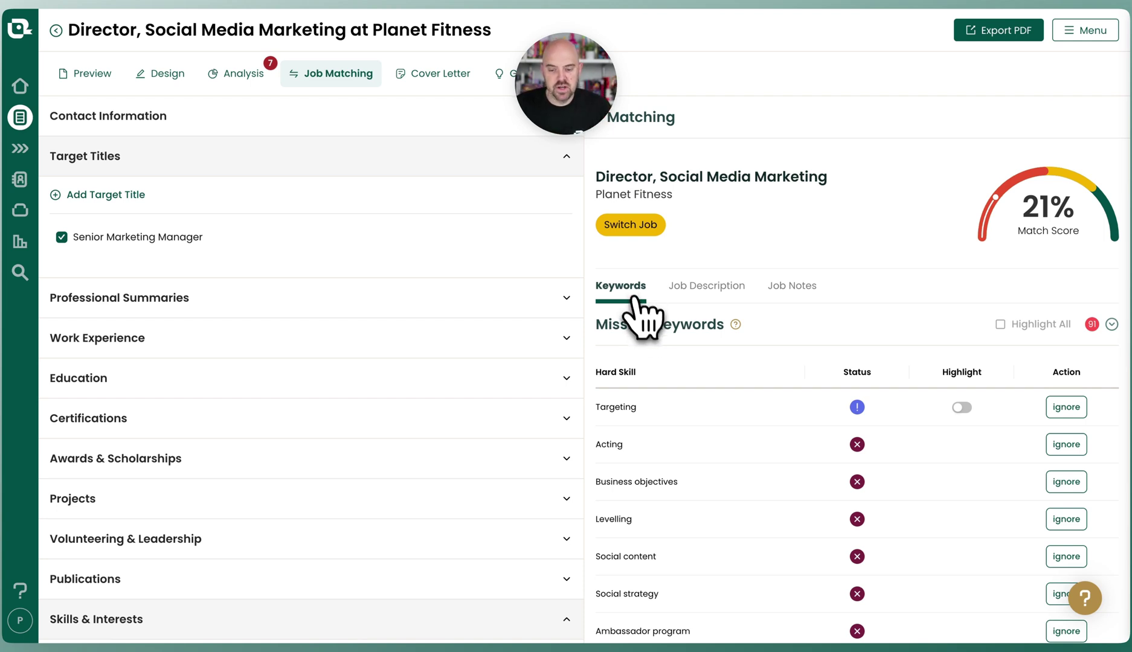
Collapse the Missing, Custom and Matched Keywords sections of the job match.
click(645, 324)
click(649, 365)
click(649, 400)
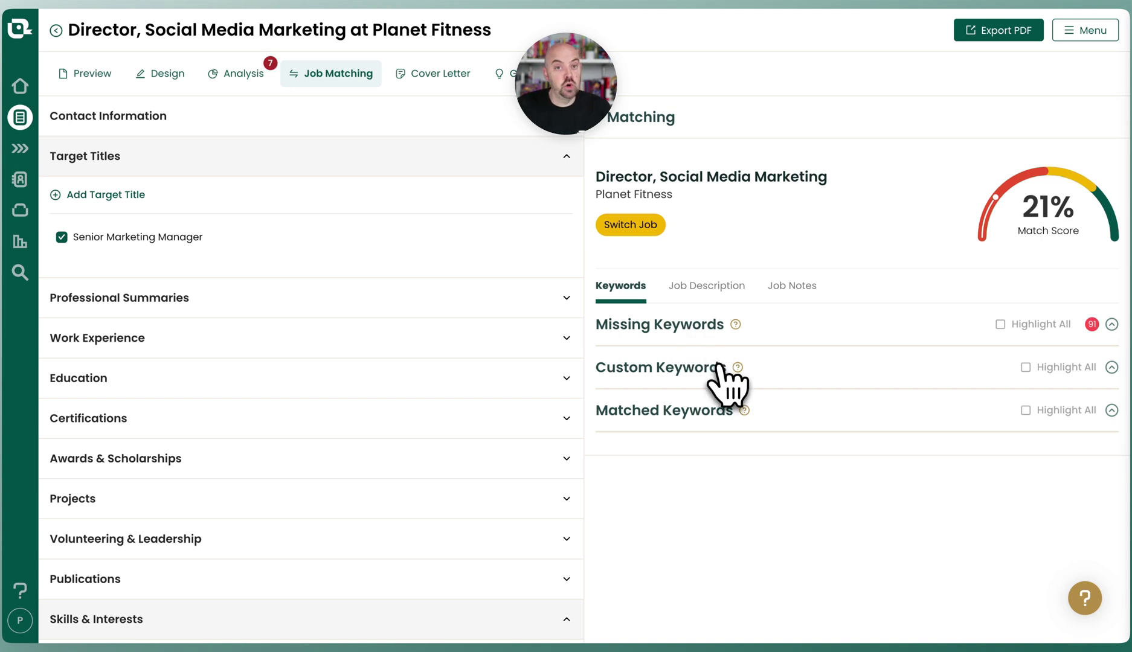
Review the full list of matched hard skills and check the status of the custom keyword X.
click(694, 411)
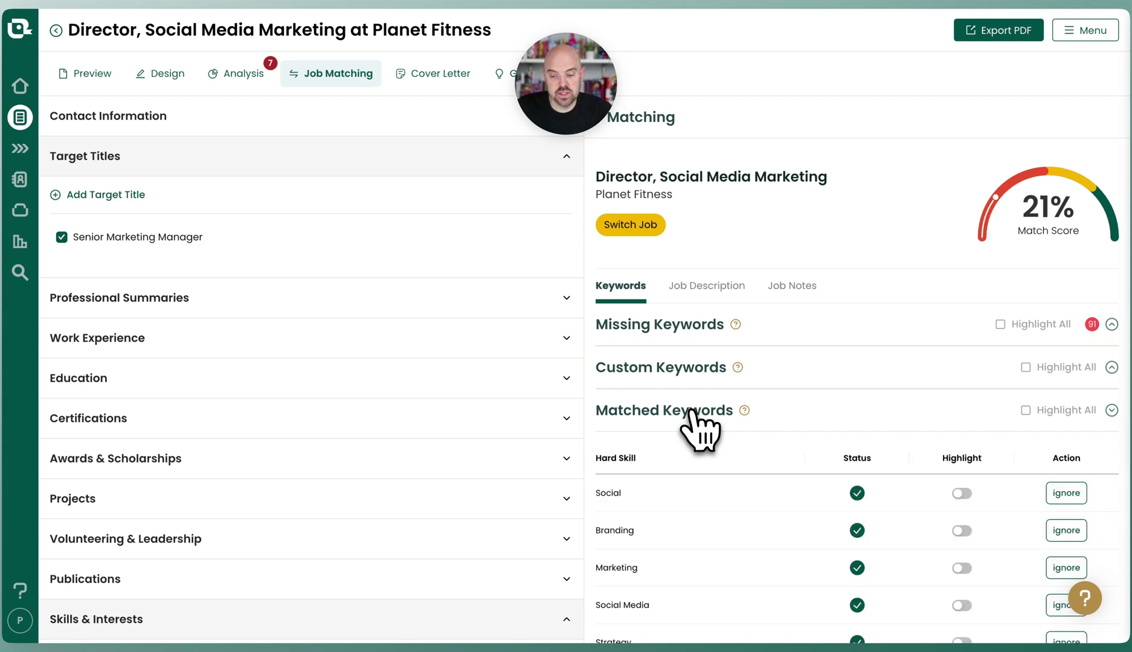
scroll(695, 422, down, 2)
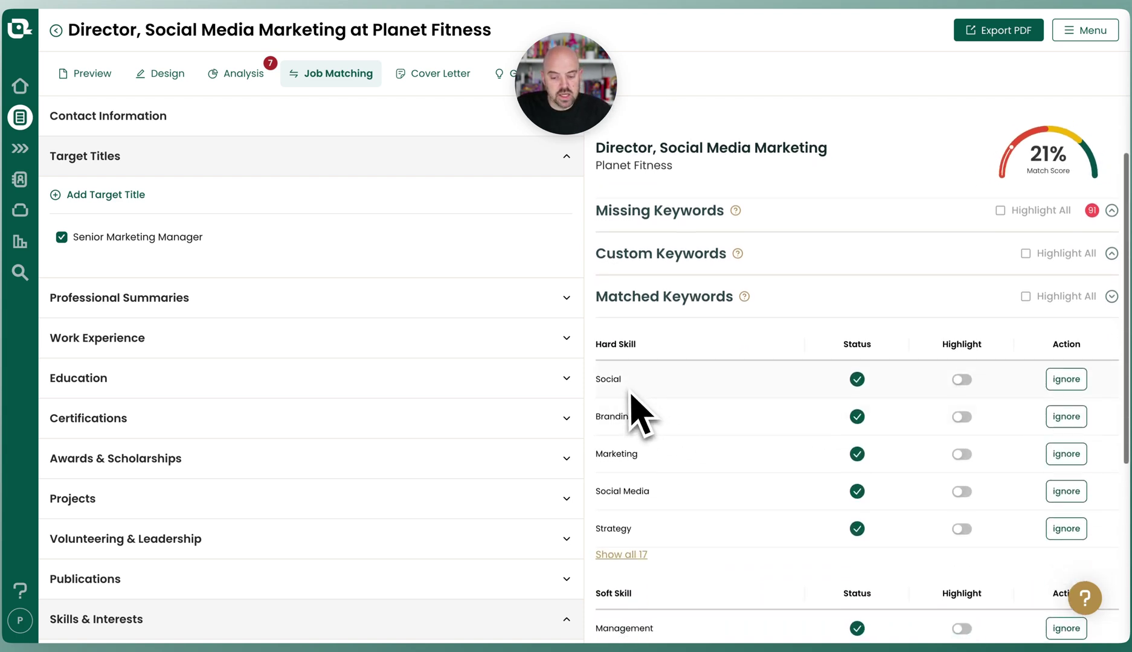
scroll(628, 398, down, 2)
click(633, 461)
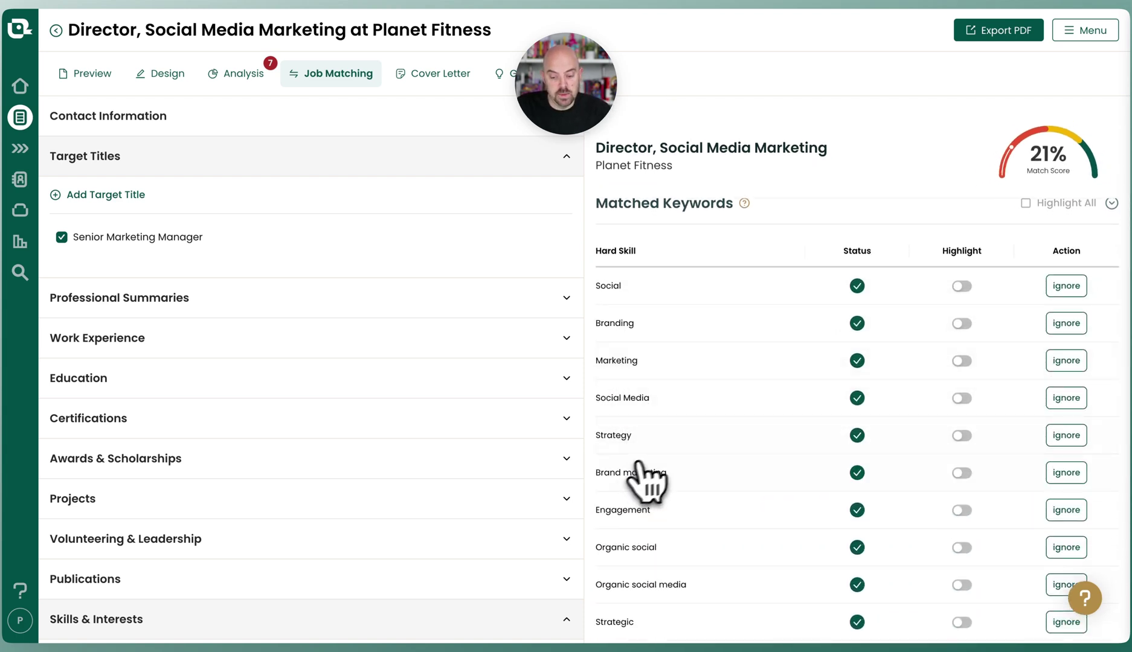
scroll(670, 471, down, 2)
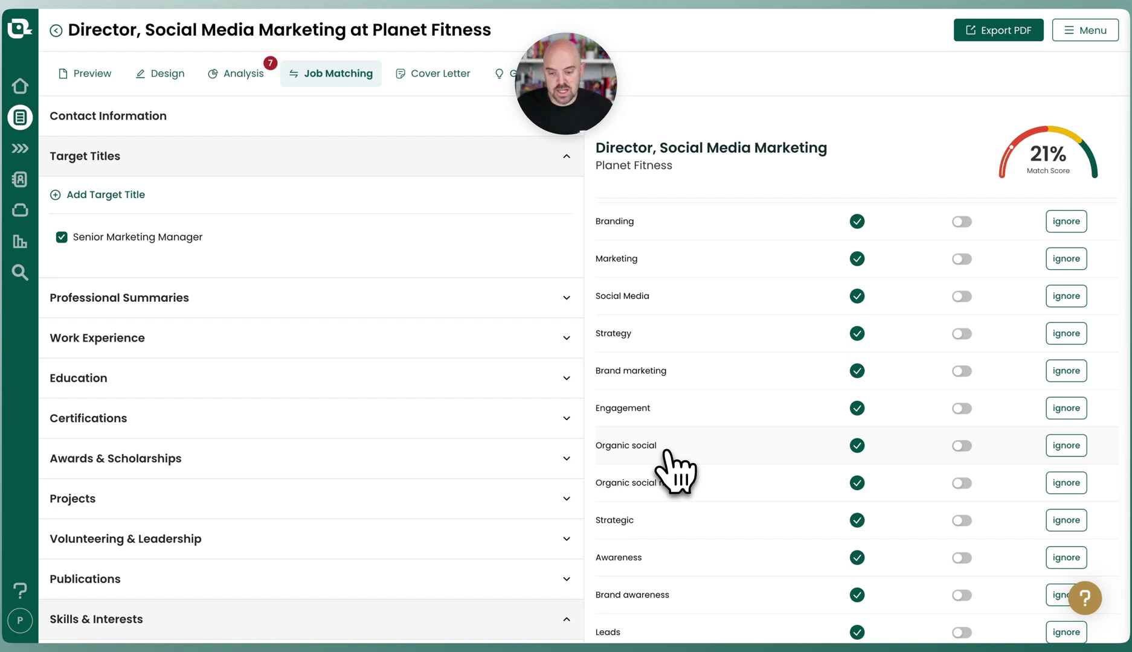
scroll(672, 462, up, 5)
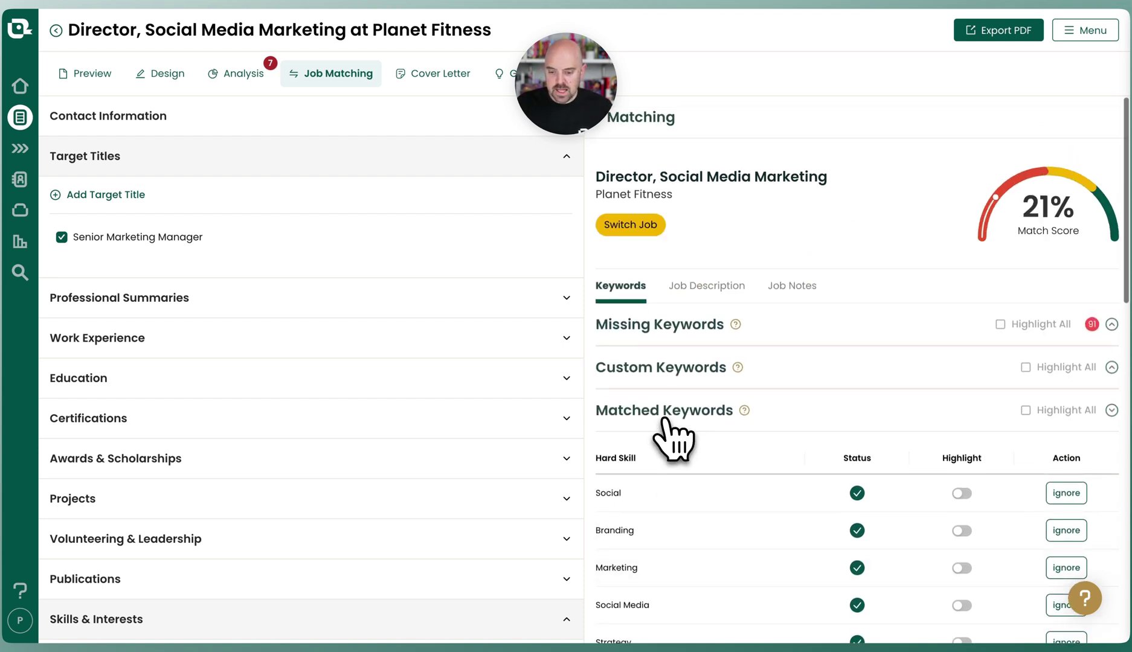
click(666, 369)
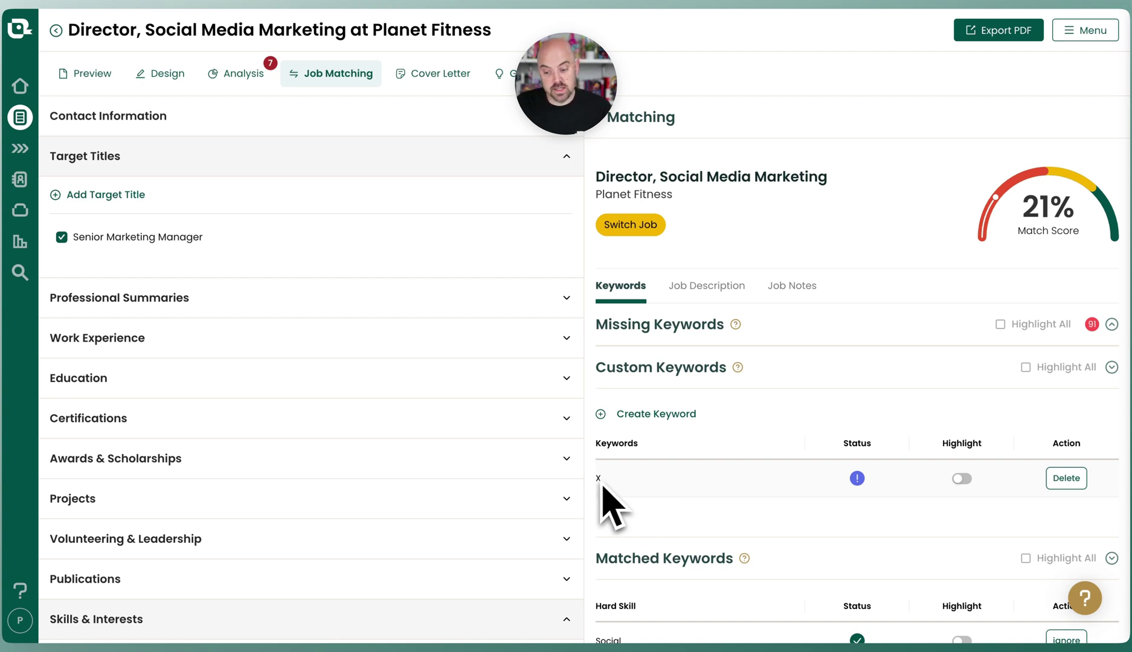
mouse_move(859, 487)
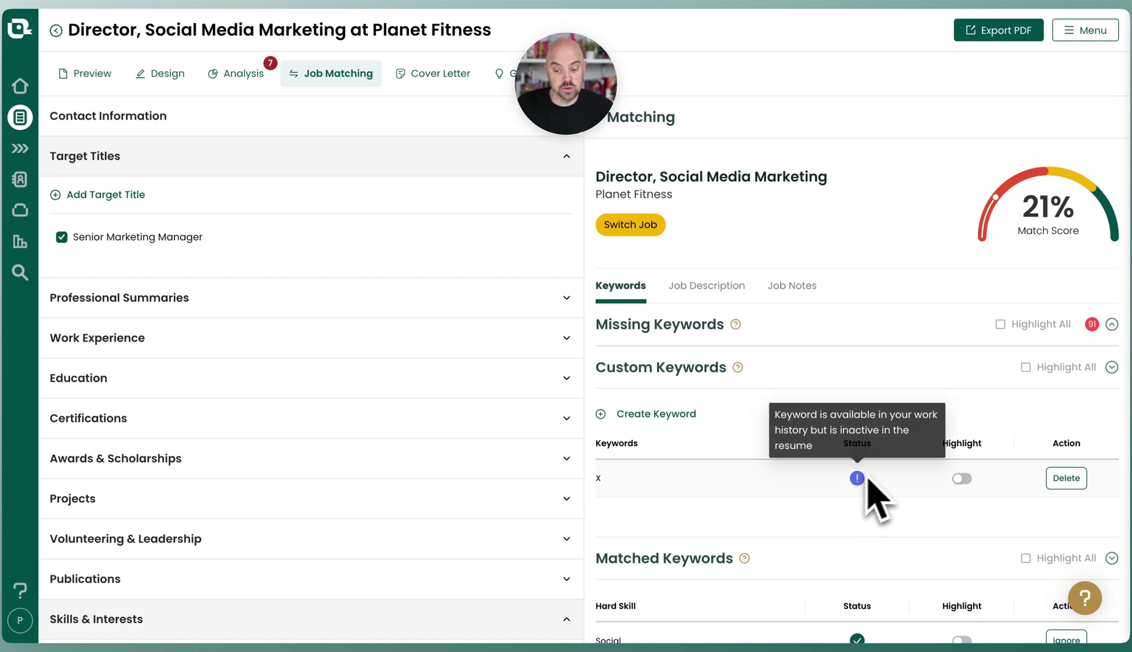
Highlight the missing keyword Targeting and include the NVIDIA lead generation bullet that contains it in the resume.
click(683, 329)
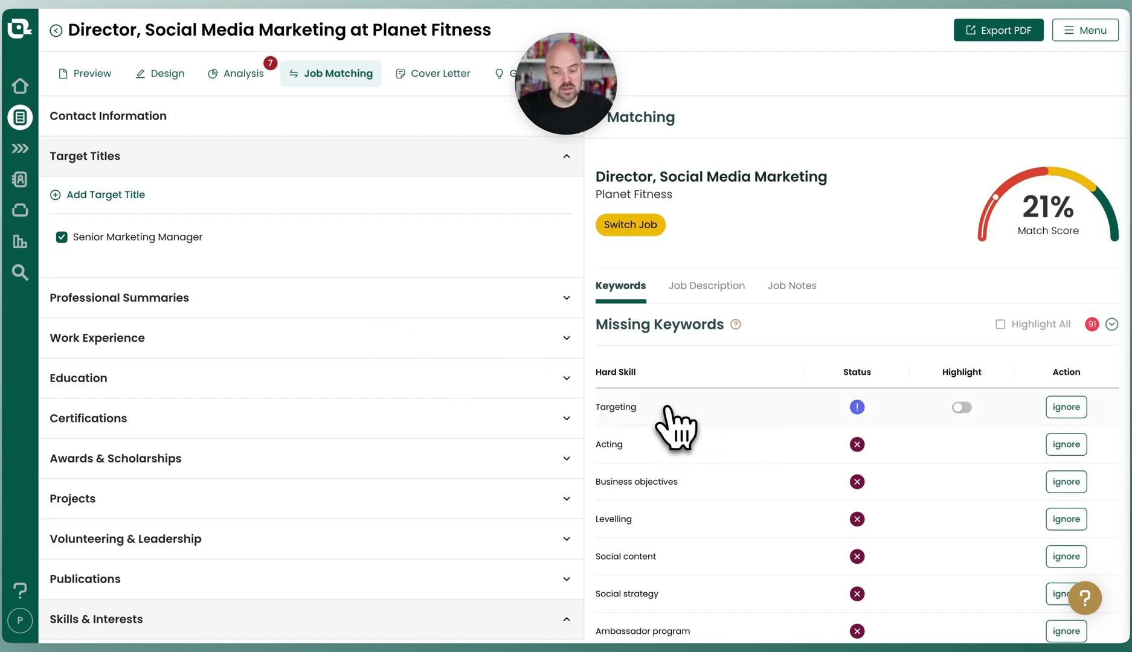
click(961, 407)
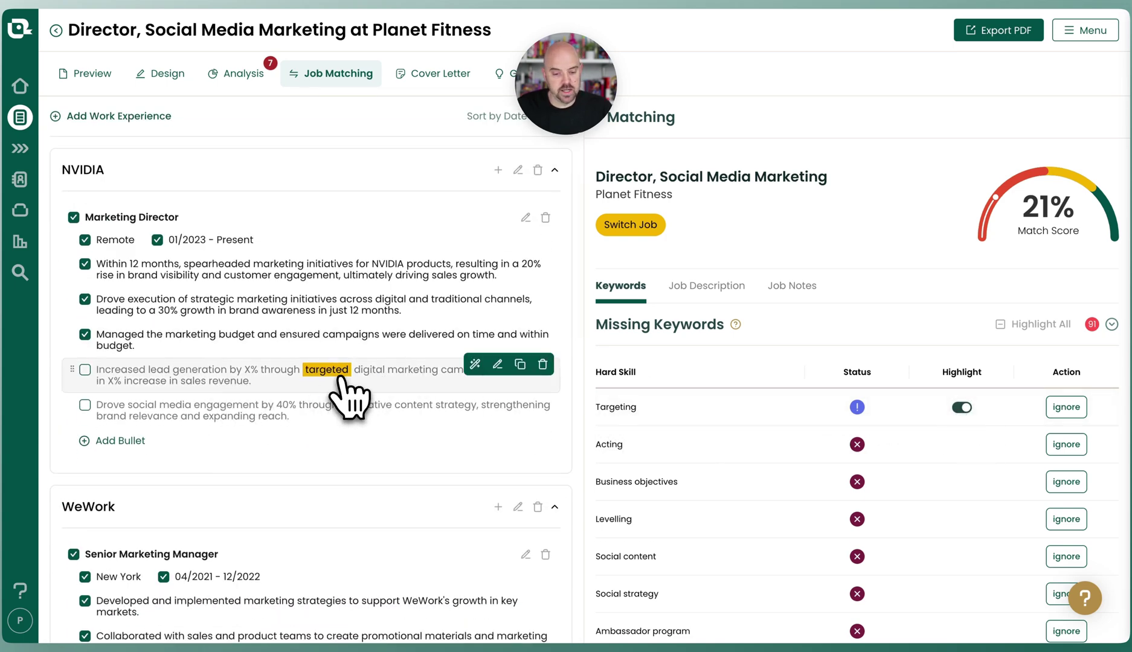
click(84, 369)
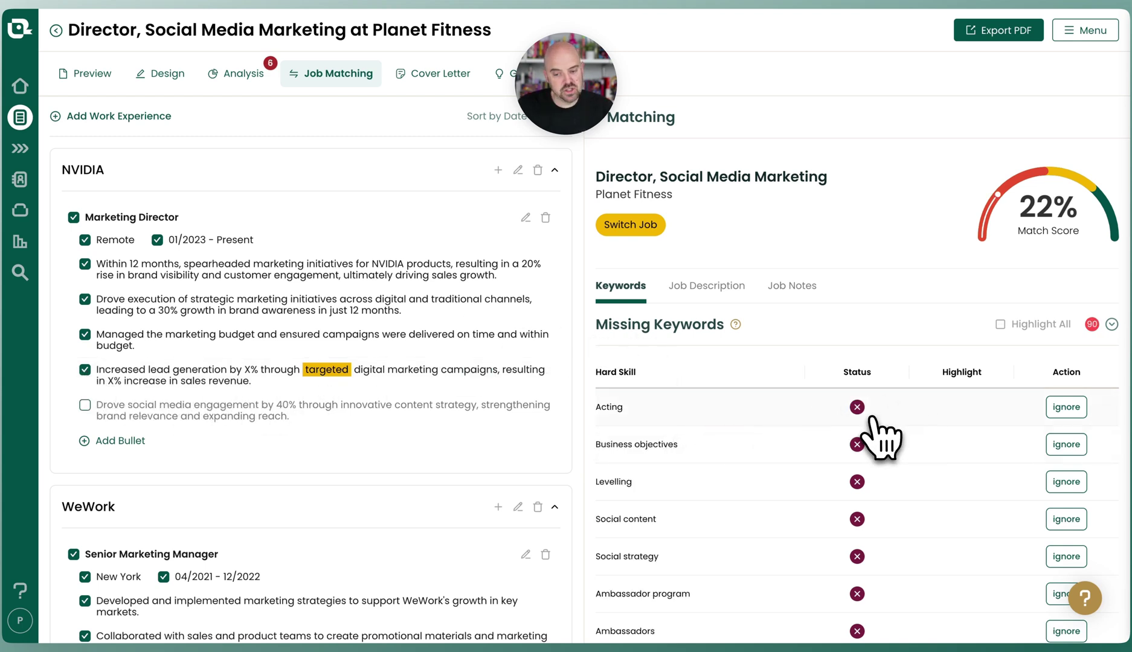
Highlight the custom keyword X and replace its placeholders in the NVIDIA lead generation bullet with 20% lead growth and 15% sales revenue increase.
click(665, 327)
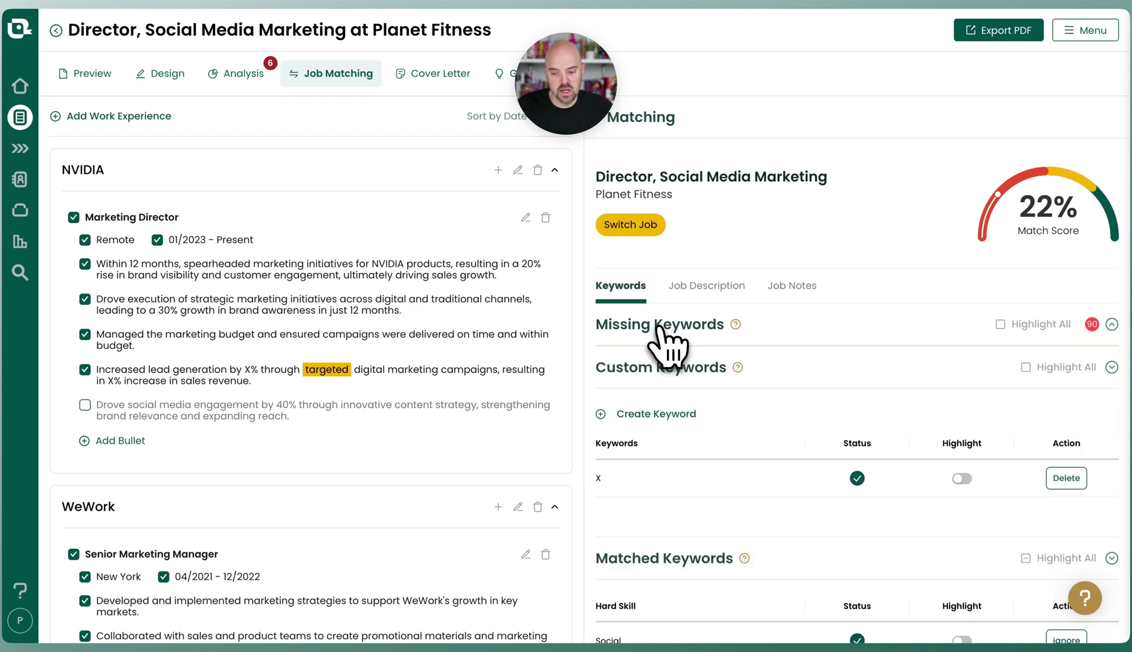
click(959, 478)
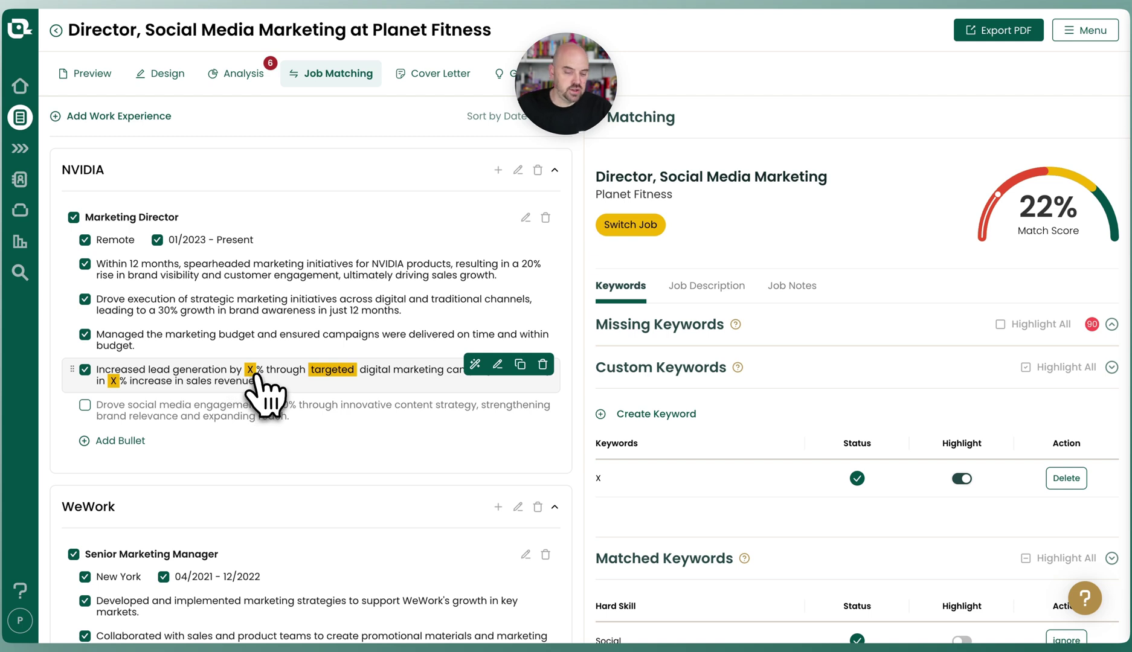
click(497, 364)
double_click(243, 457)
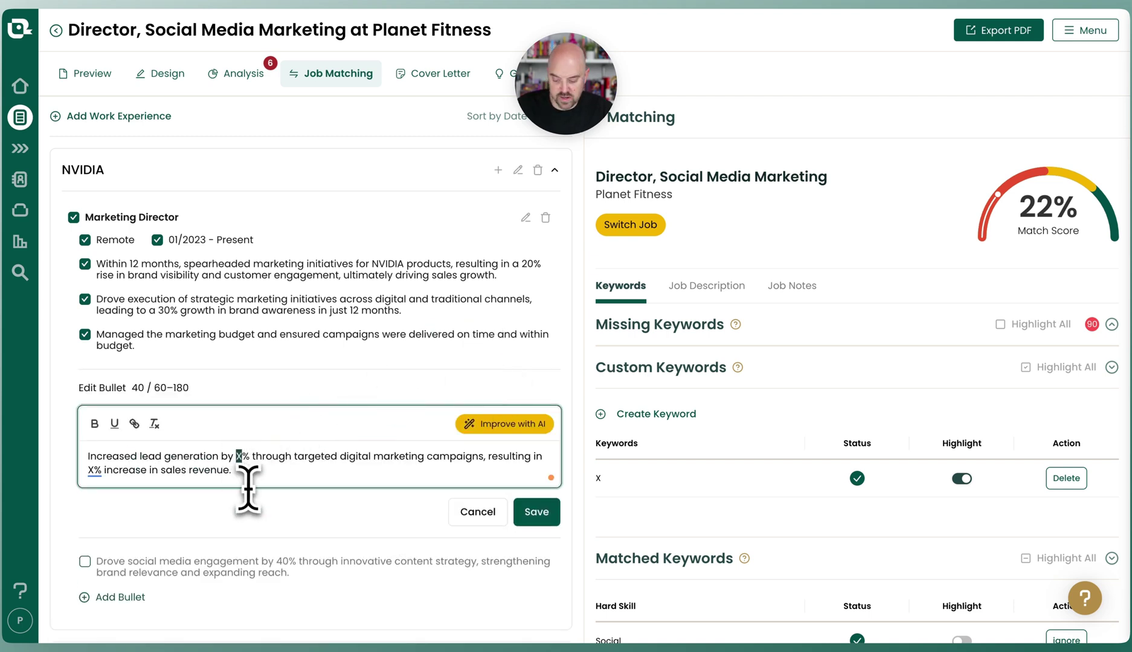
text(20)
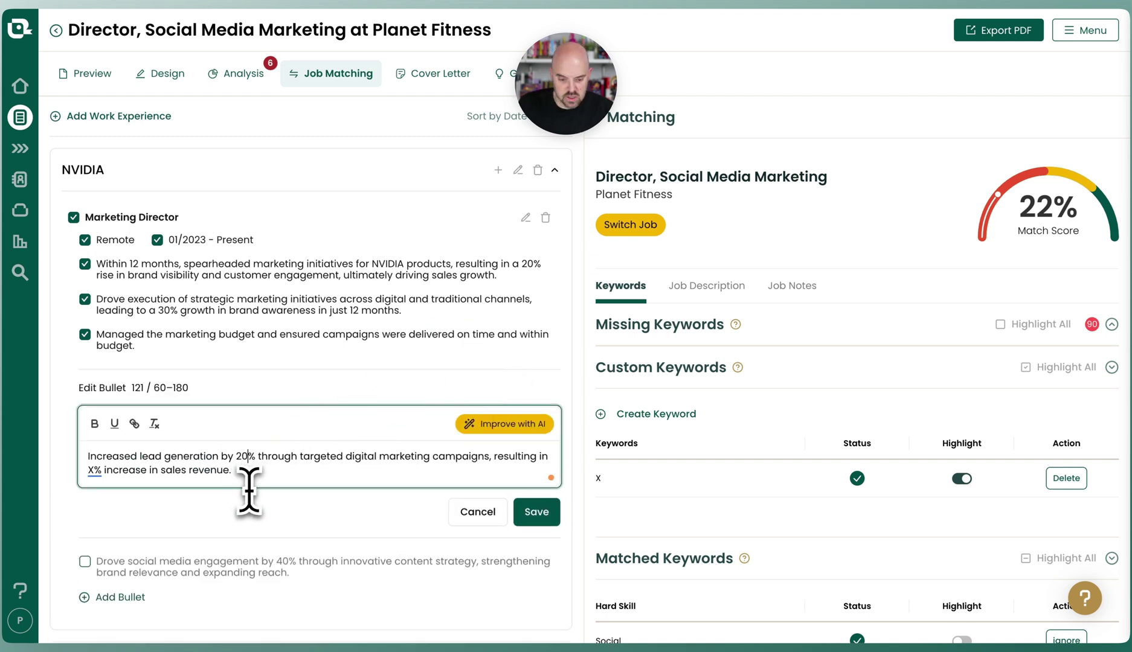
double_click(91, 469)
text(15)
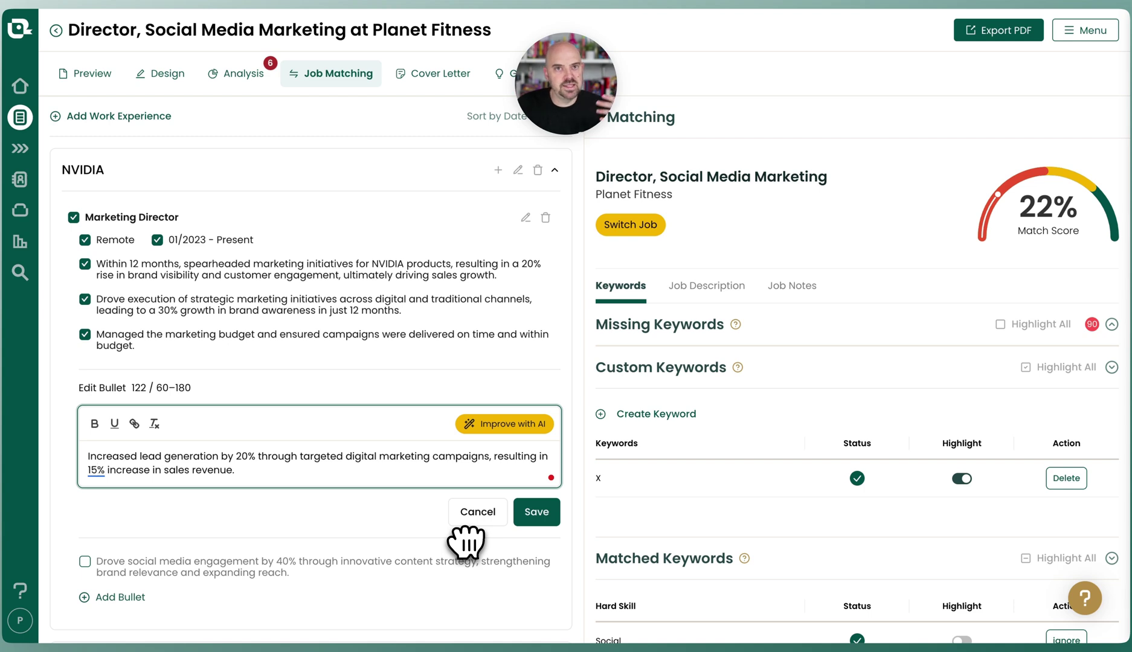
click(545, 512)
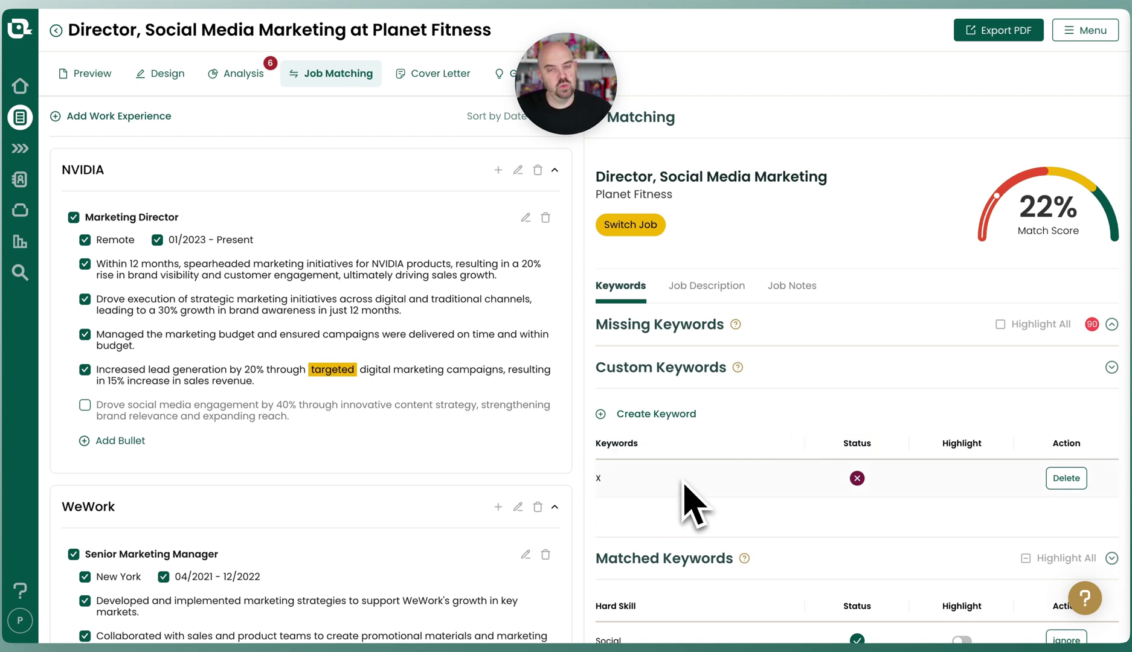
Collapse the Custom Keywords section and glance over the matched keywords.
click(676, 376)
scroll(682, 391, down, 1)
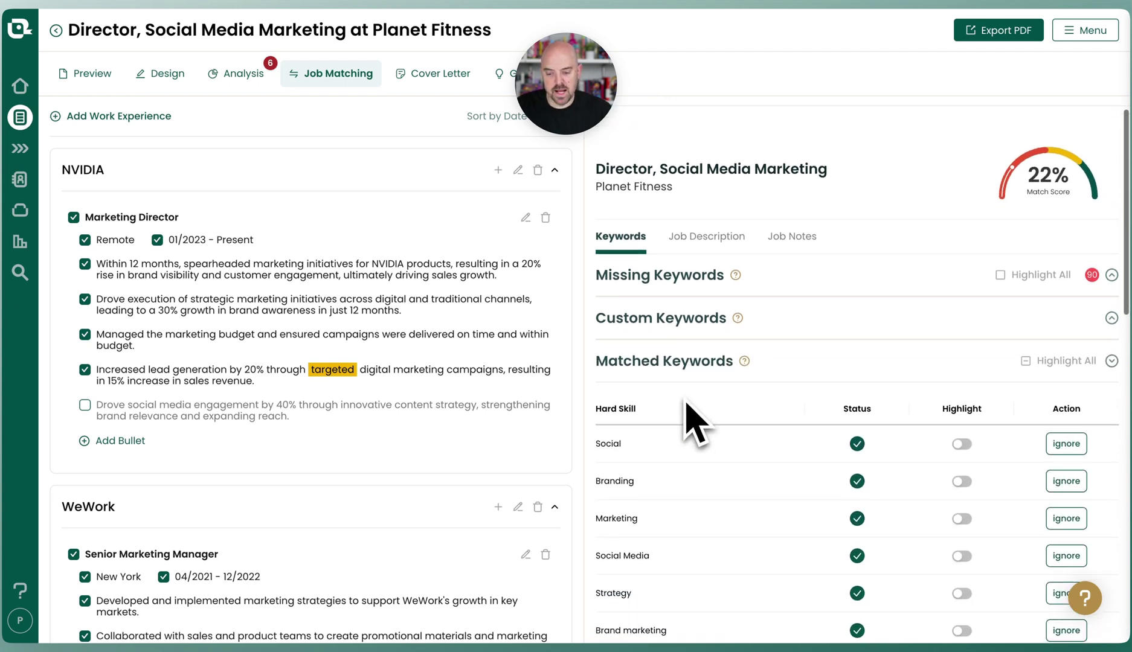
scroll(676, 386, up, 1)
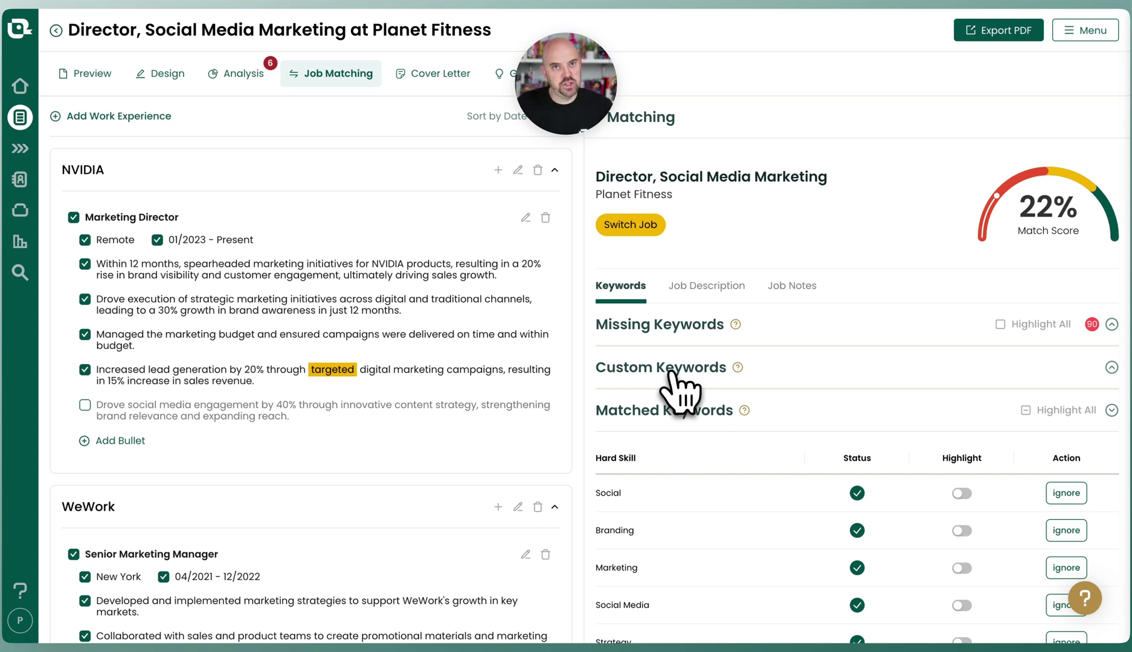
Examine the job description's highlighted keywords and the options for individual hard skills such as Strategy, Leads and Paid.
click(703, 292)
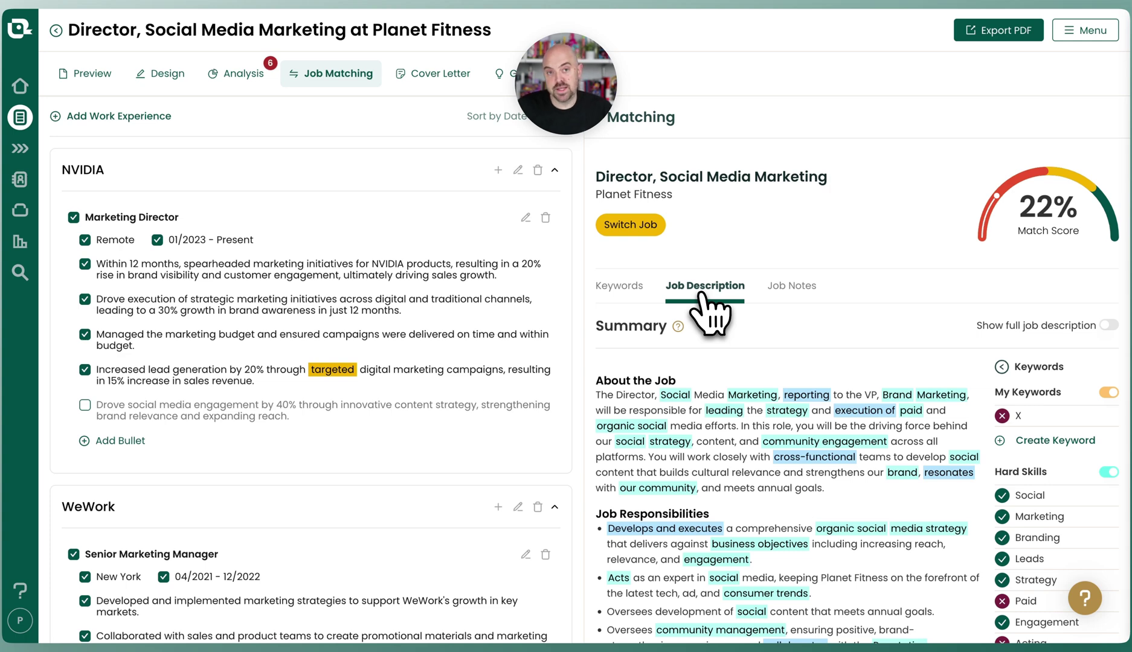
scroll(733, 491, down, 1)
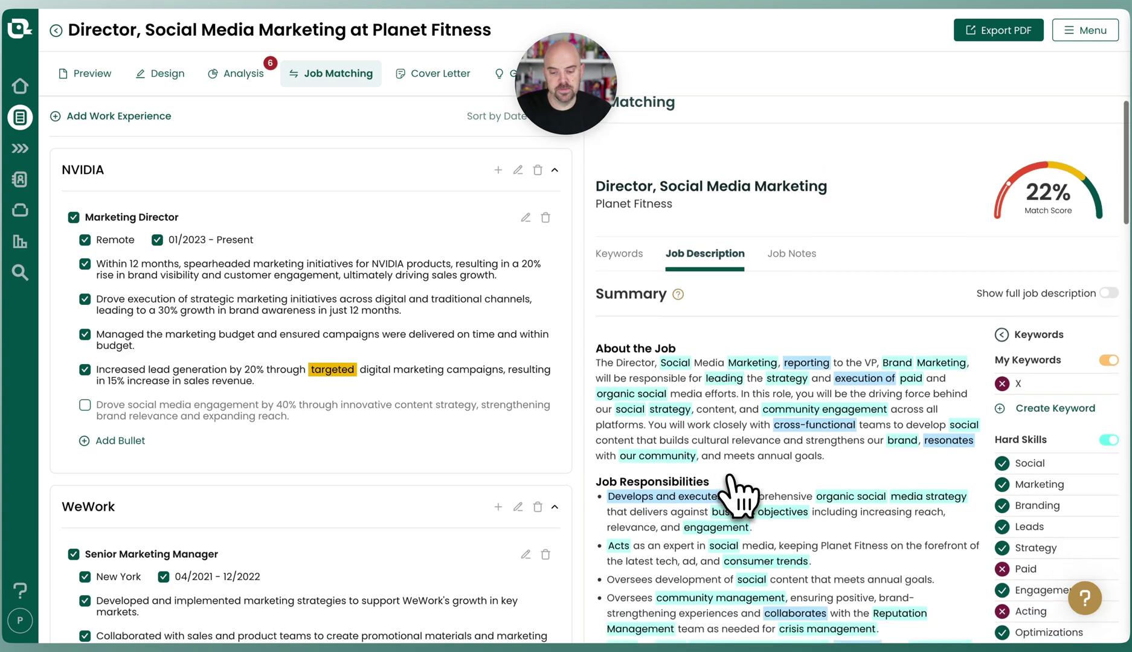
scroll(730, 478, down, 6)
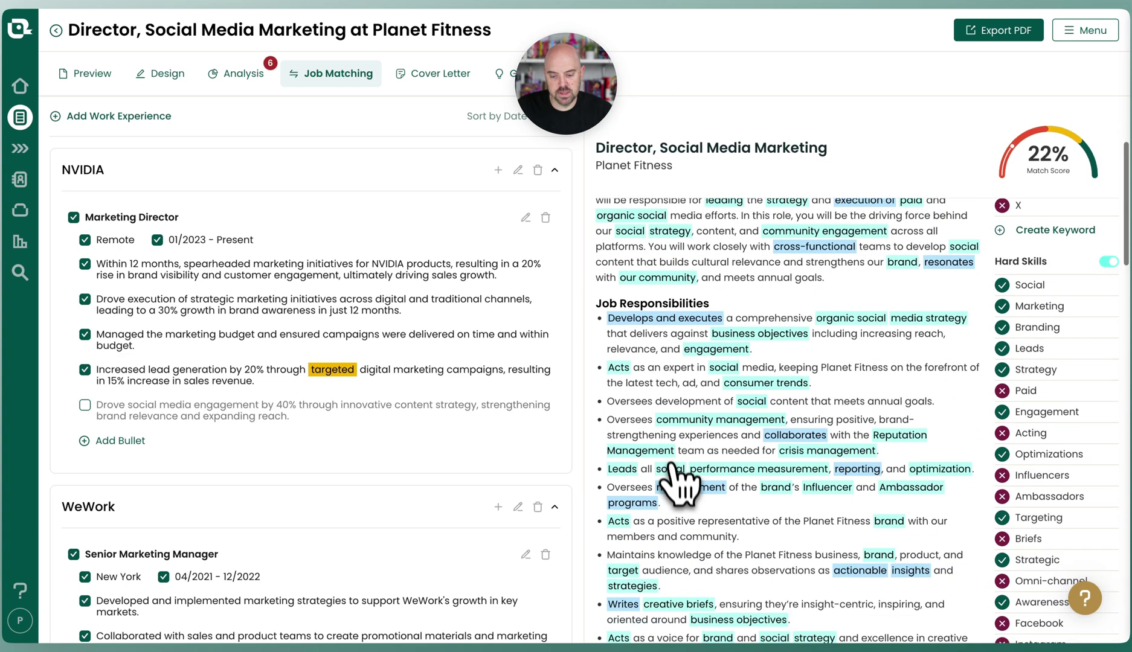
scroll(682, 490, down, 5)
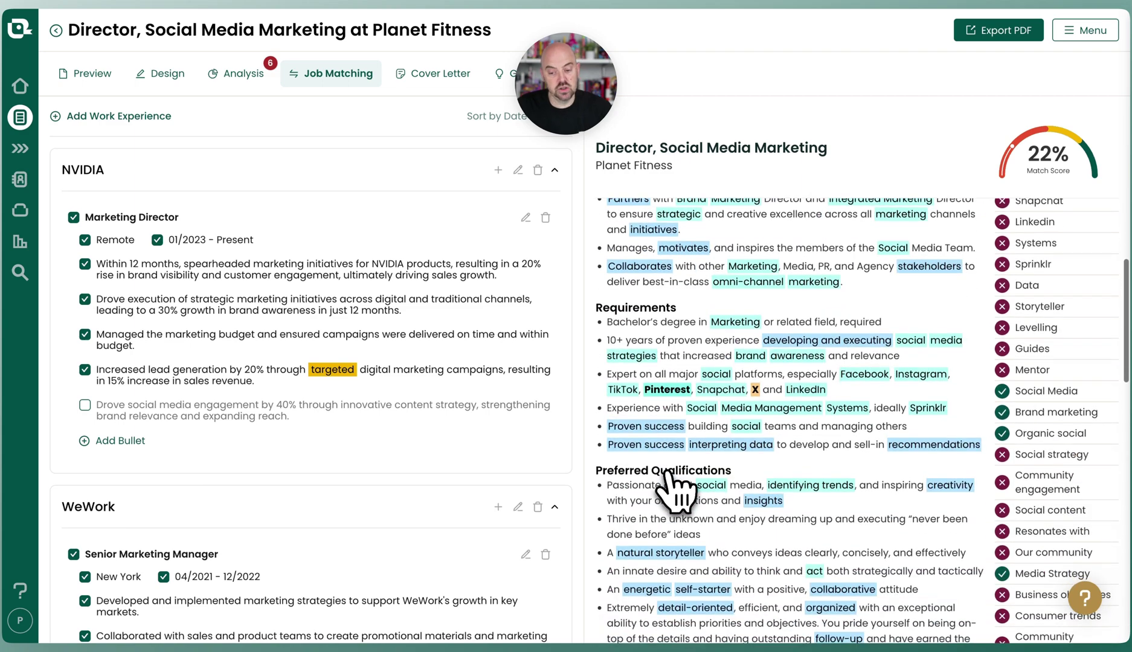
scroll(750, 429, up, 12)
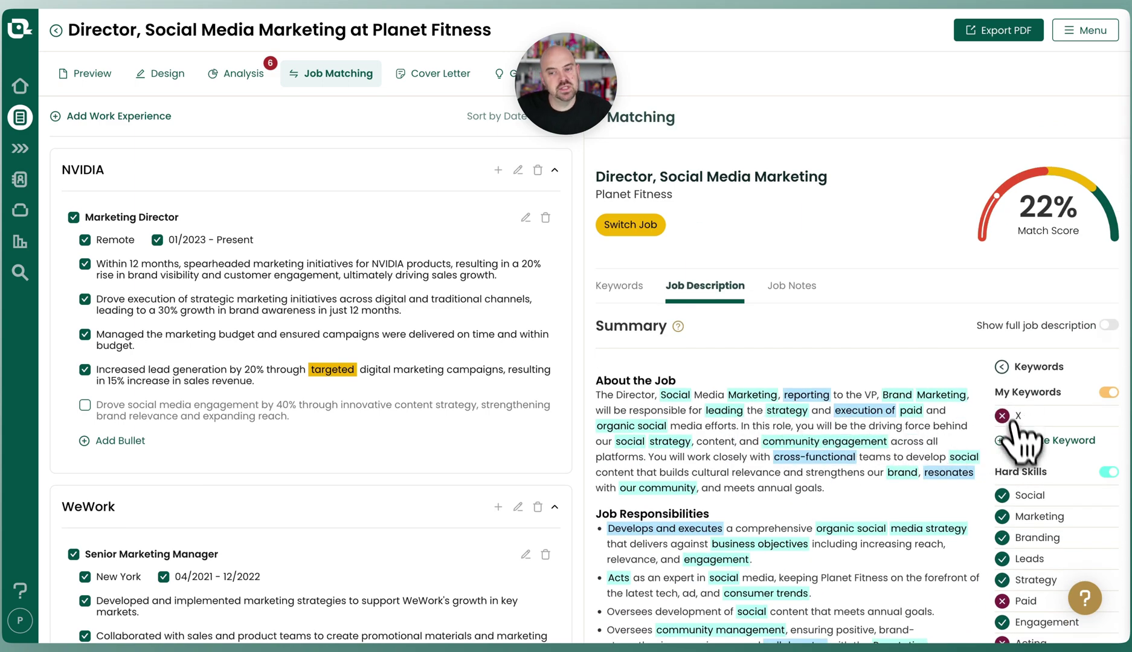
scroll(1026, 459, down, 2)
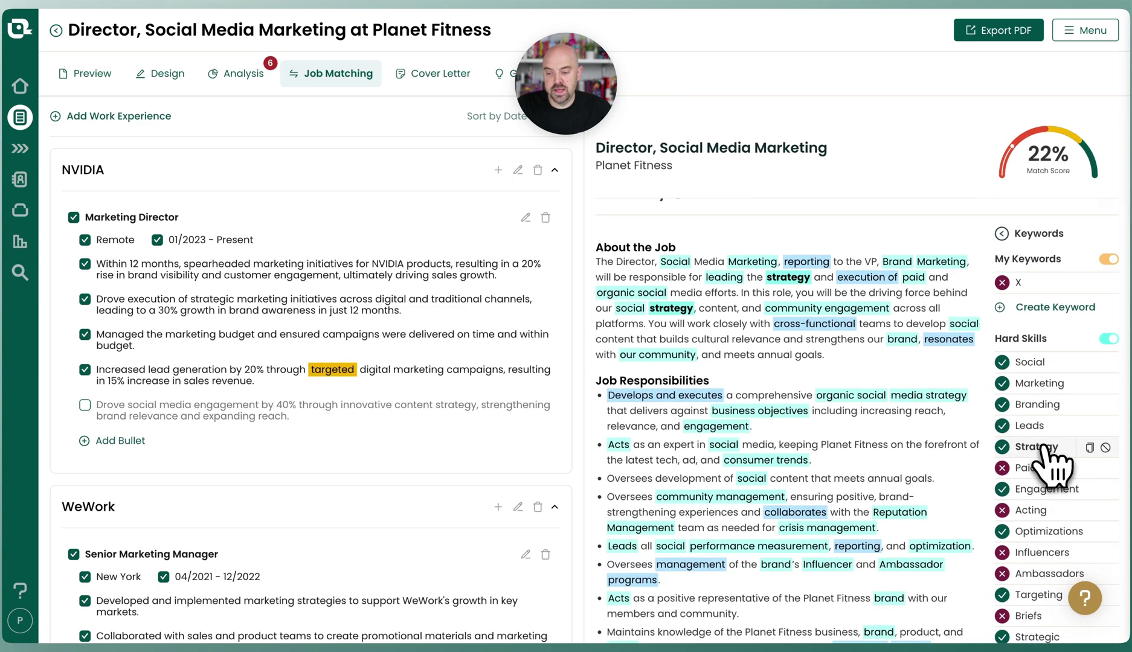
mouse_move(1047, 427)
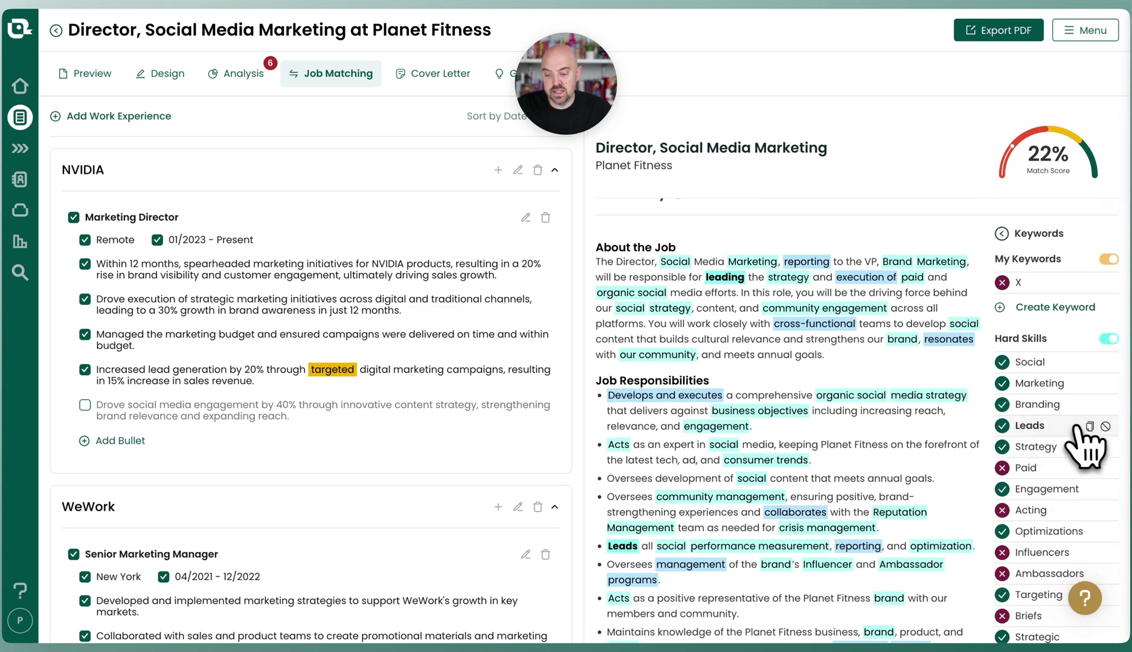
mouse_move(1076, 474)
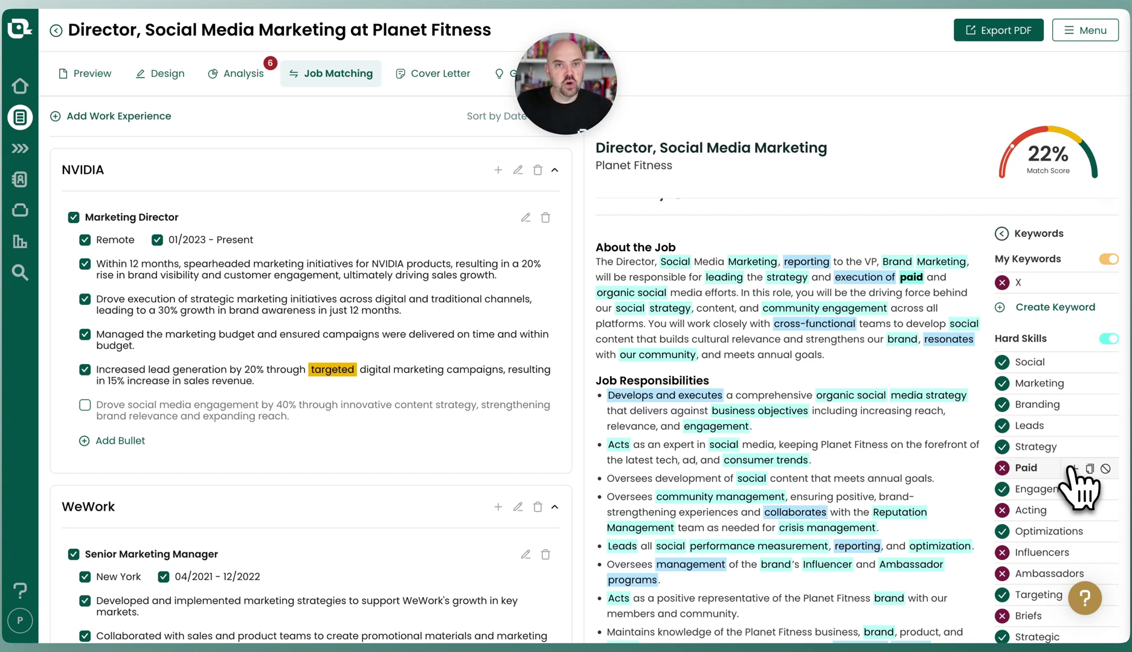
Add the missing hard skills Facebook, Instagram, TikTok, Pinterest, Snapchat, Linkedin and Sprinklr to the resume's Skills & Interests.
scroll(1079, 488, down, 3)
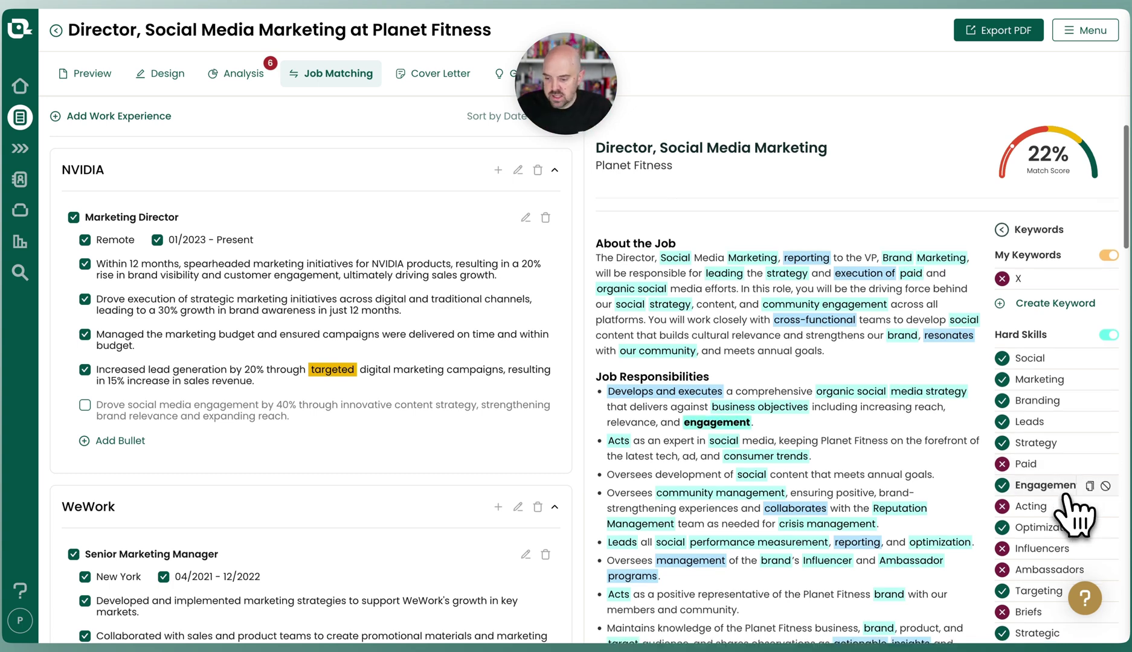
scroll(1051, 474, down, 8)
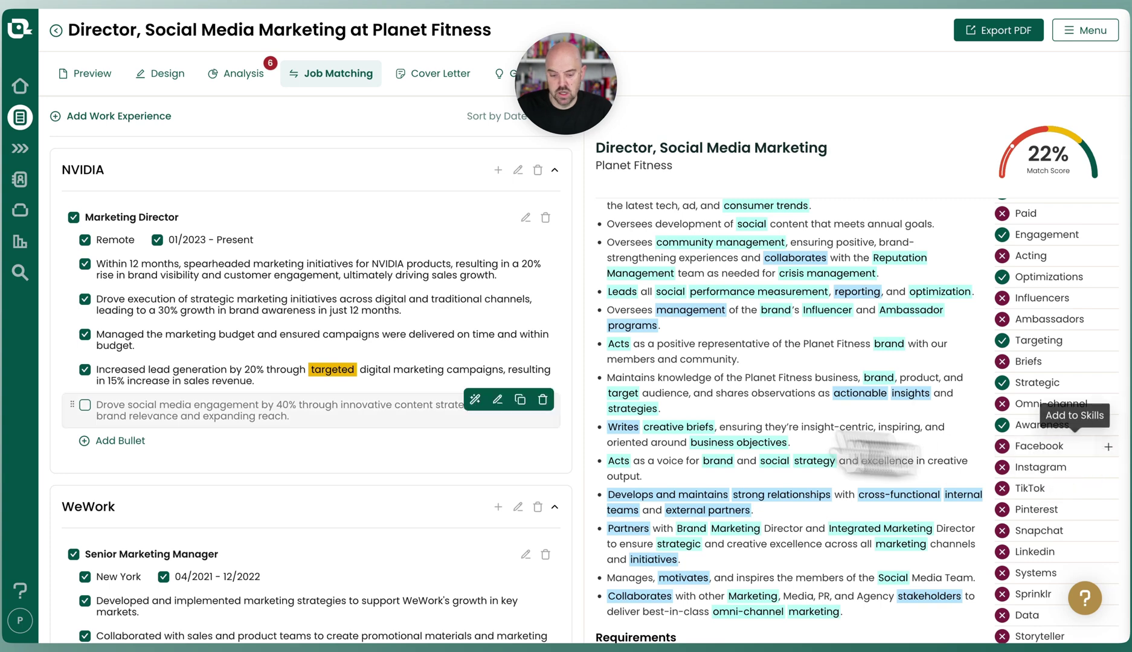
scroll(311, 416, down, 10)
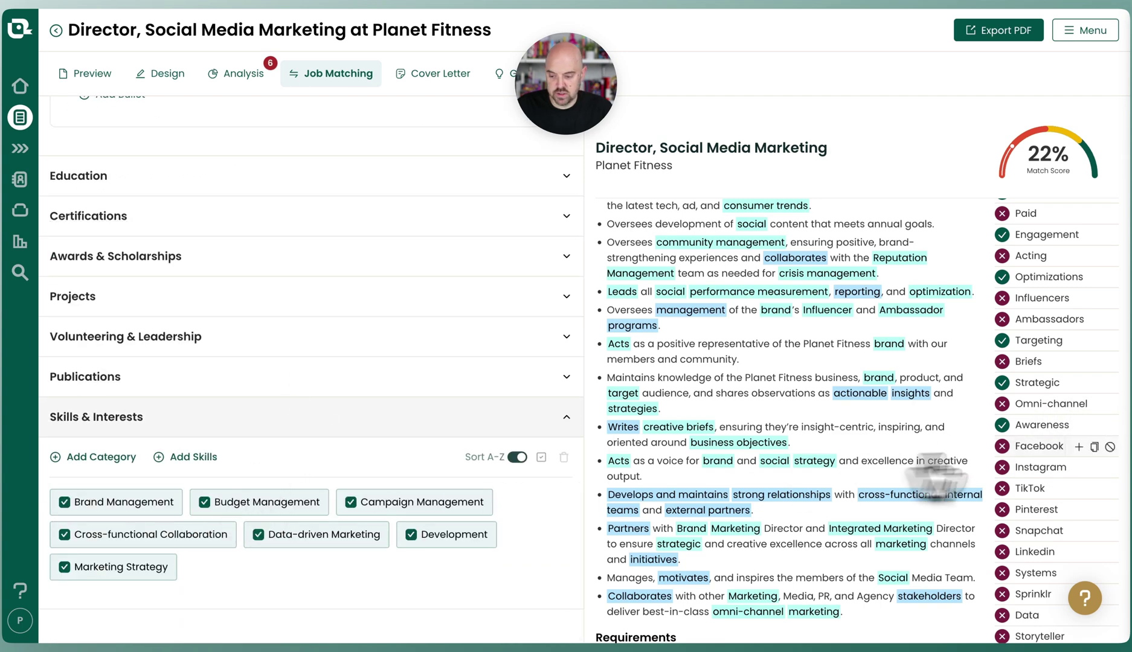
click(1078, 446)
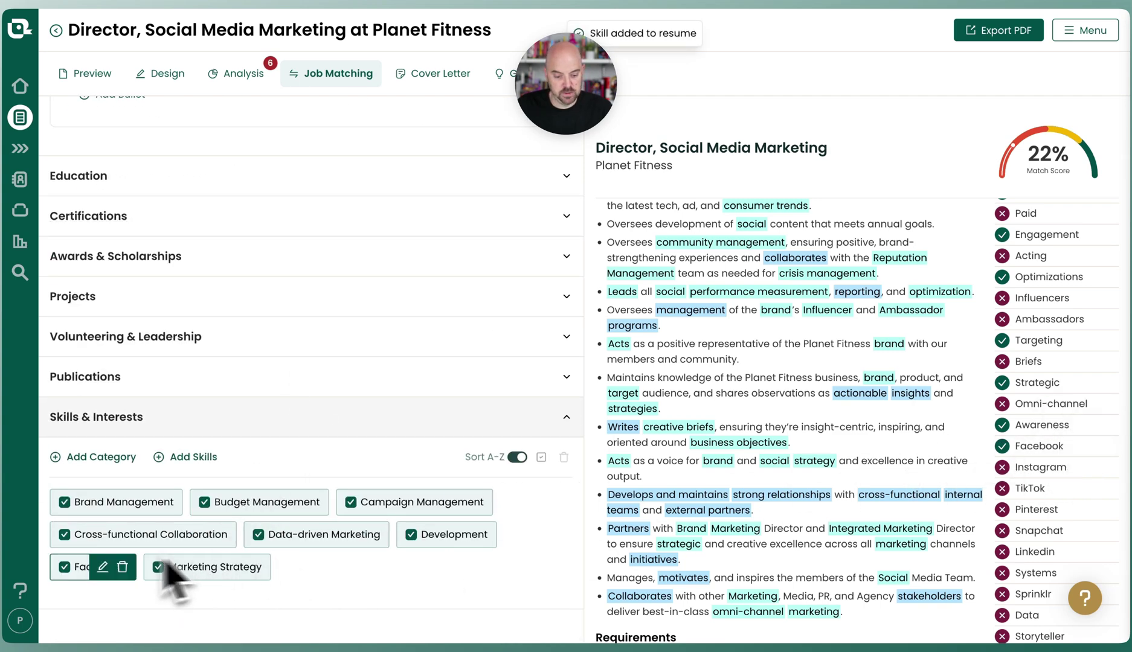
click(1075, 468)
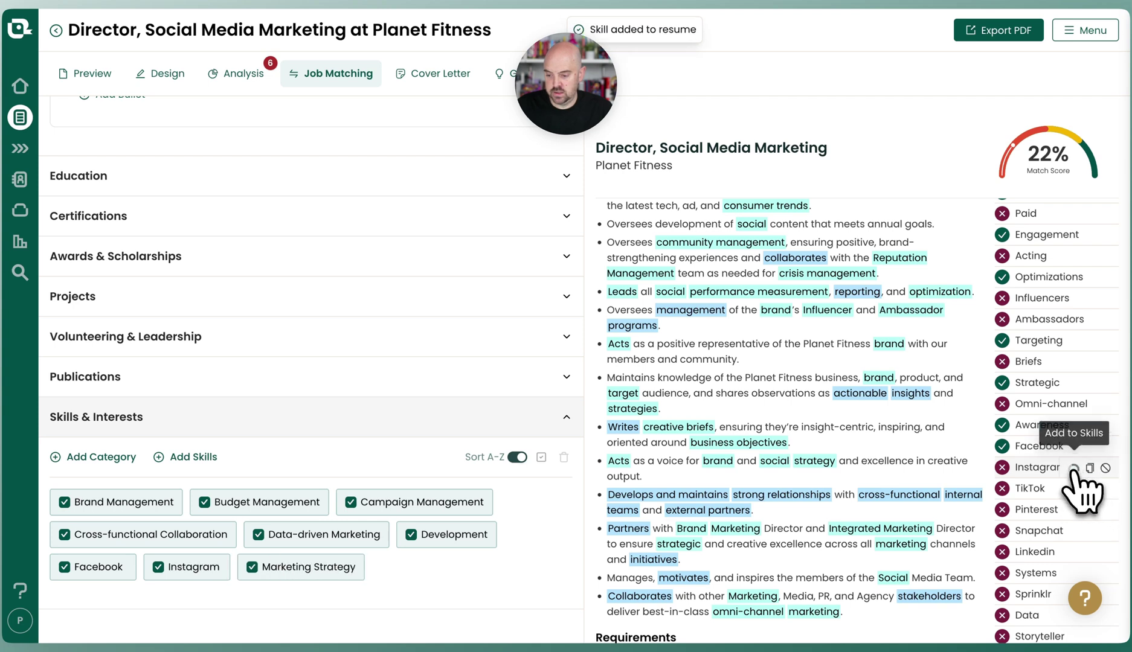
click(1075, 488)
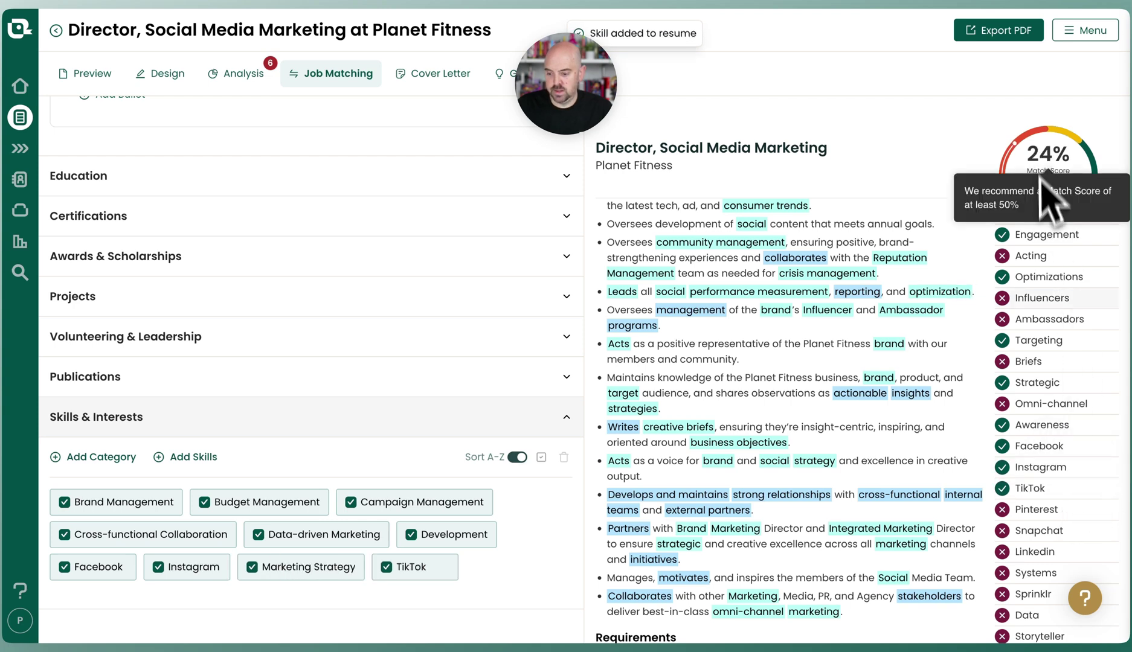
click(1074, 510)
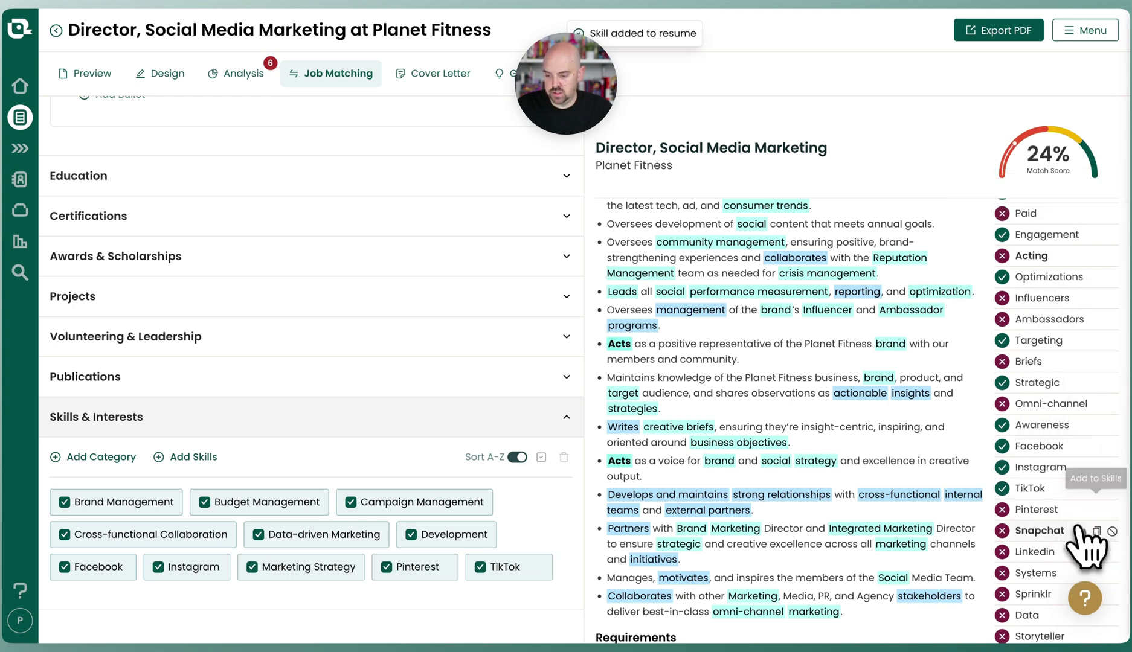
click(1074, 531)
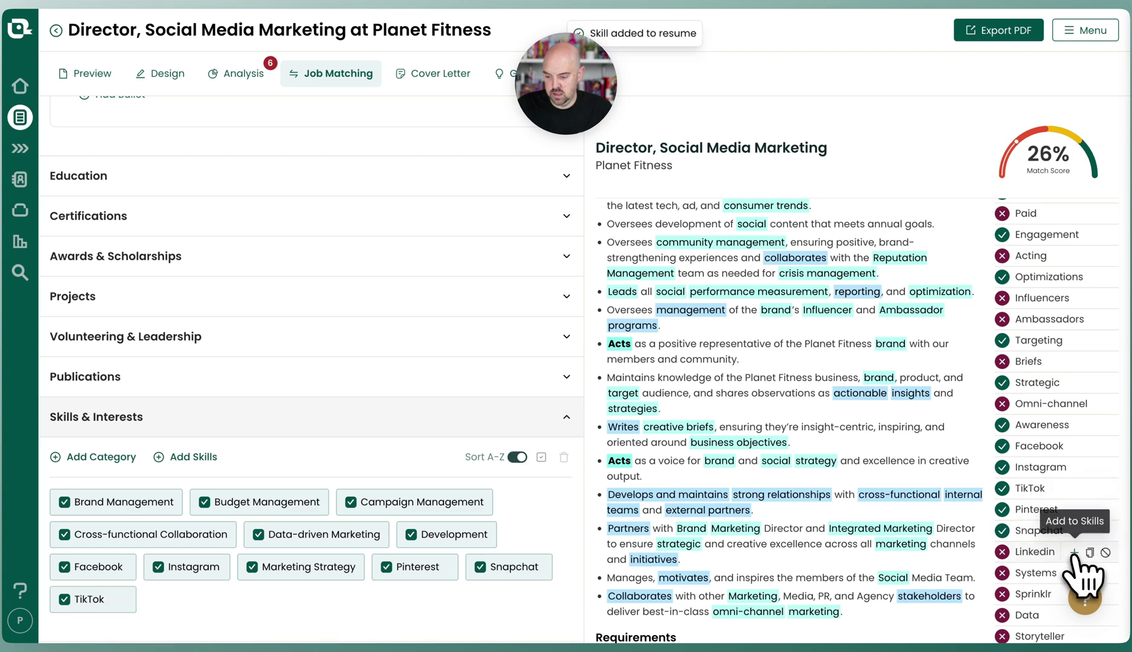
click(1074, 553)
scroll(1078, 555, down, 1)
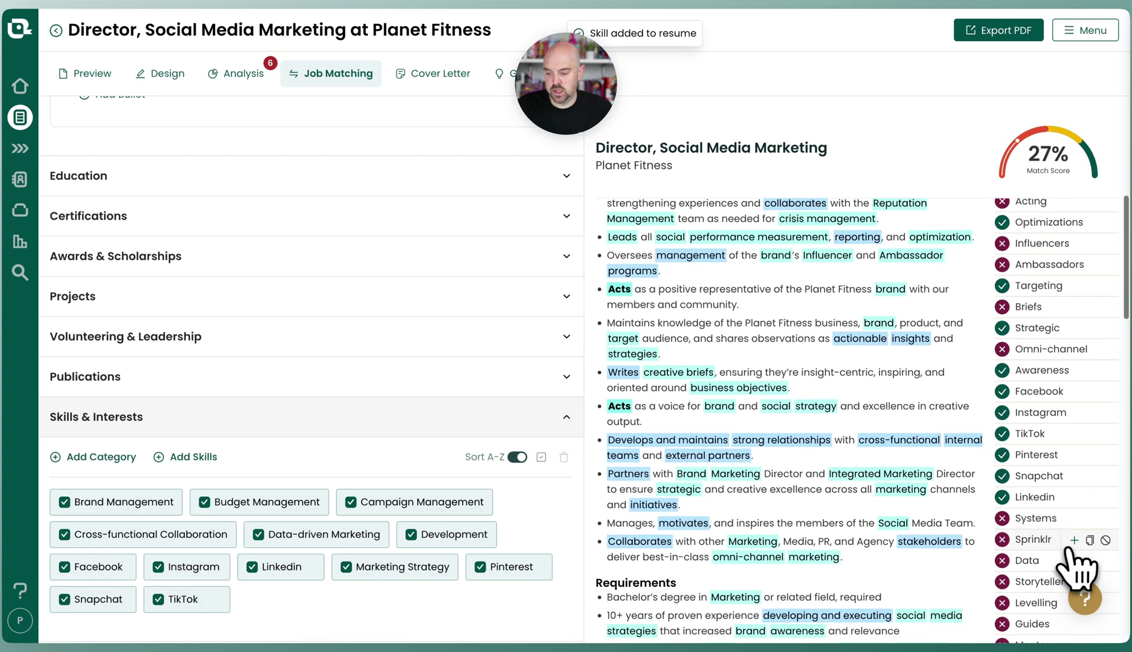
click(1074, 540)
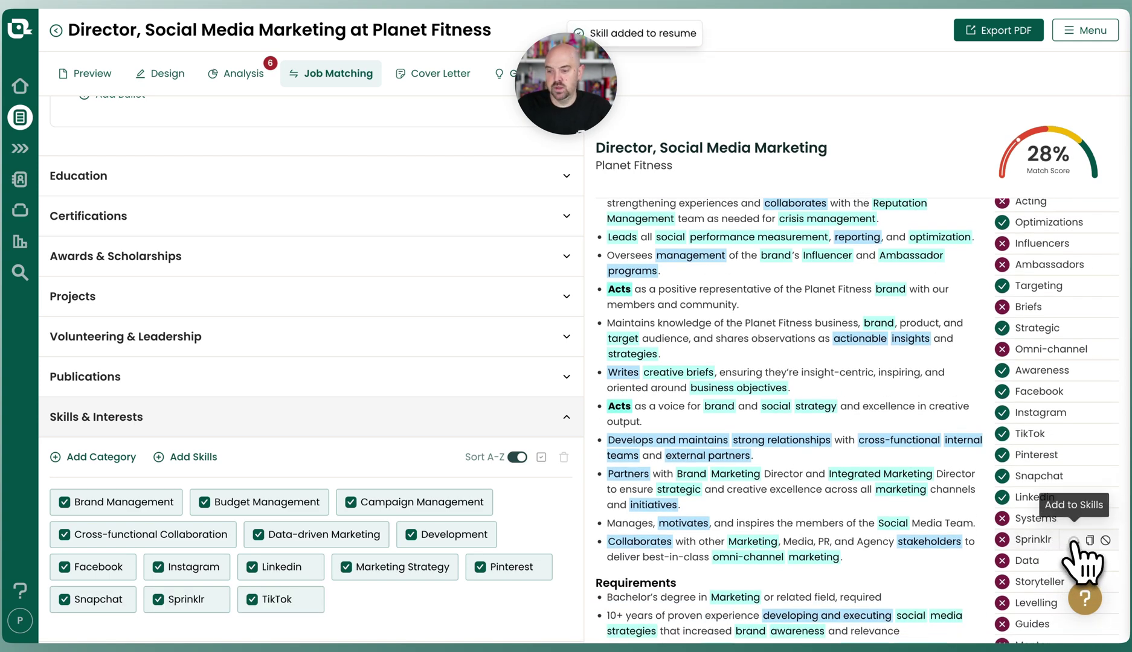
mouse_move(1050, 162)
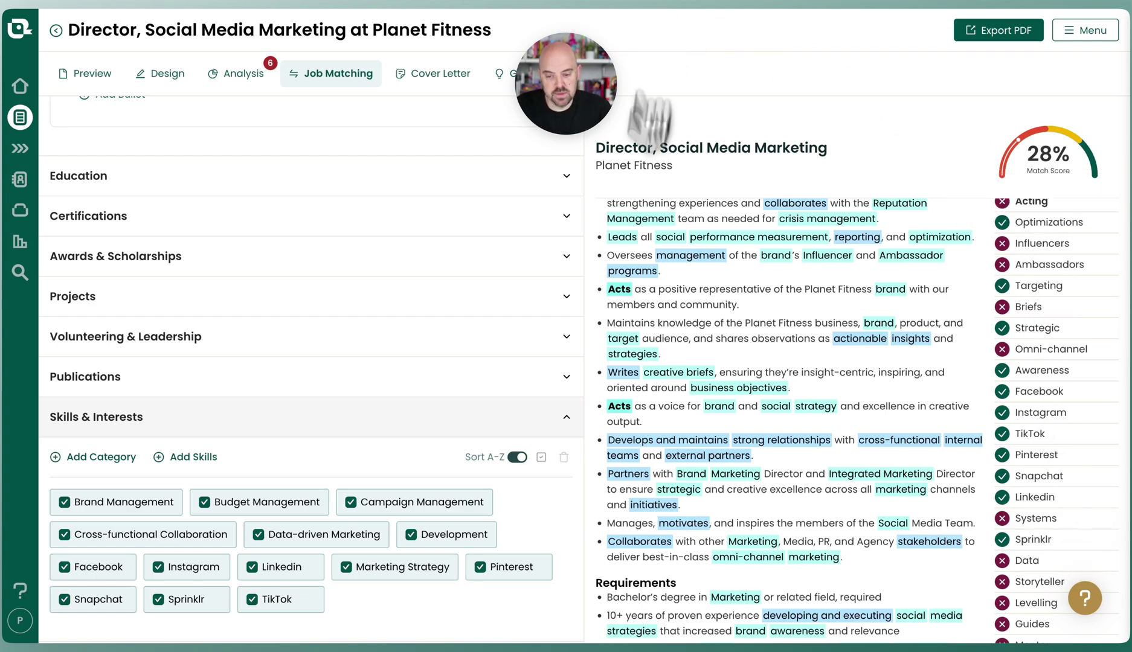
Return to the keyword lists, expand the missing keywords, and ignore the hard skills Acting and Levelling.
scroll(683, 389, up, 10)
click(628, 296)
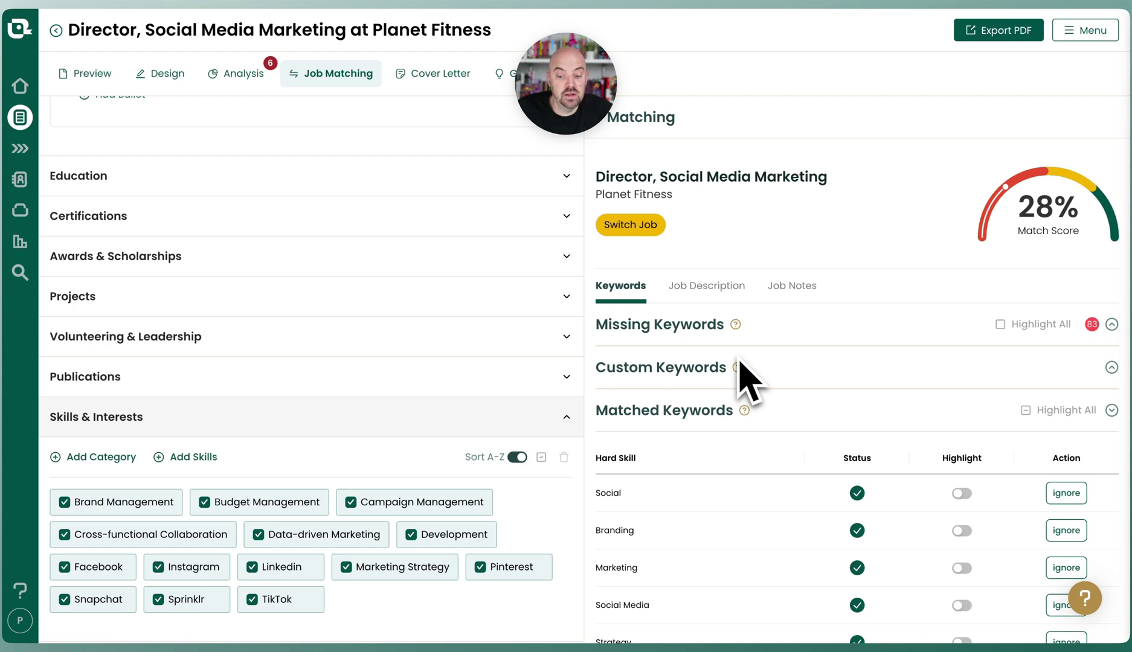
click(672, 329)
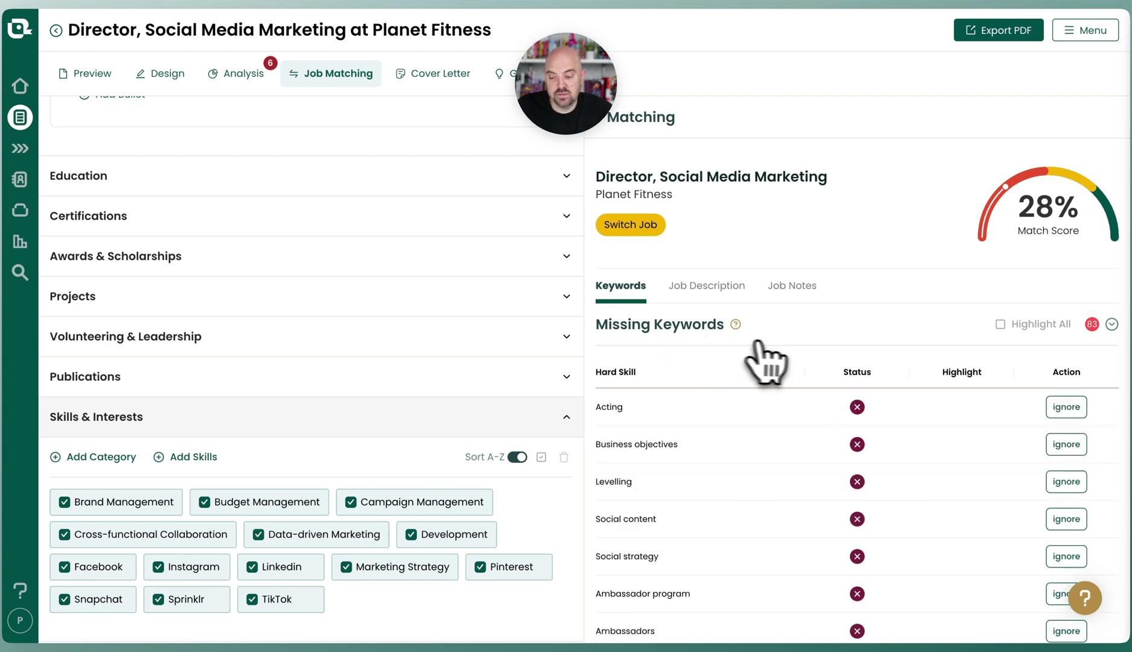
scroll(764, 356, down, 2)
scroll(782, 366, down, 1)
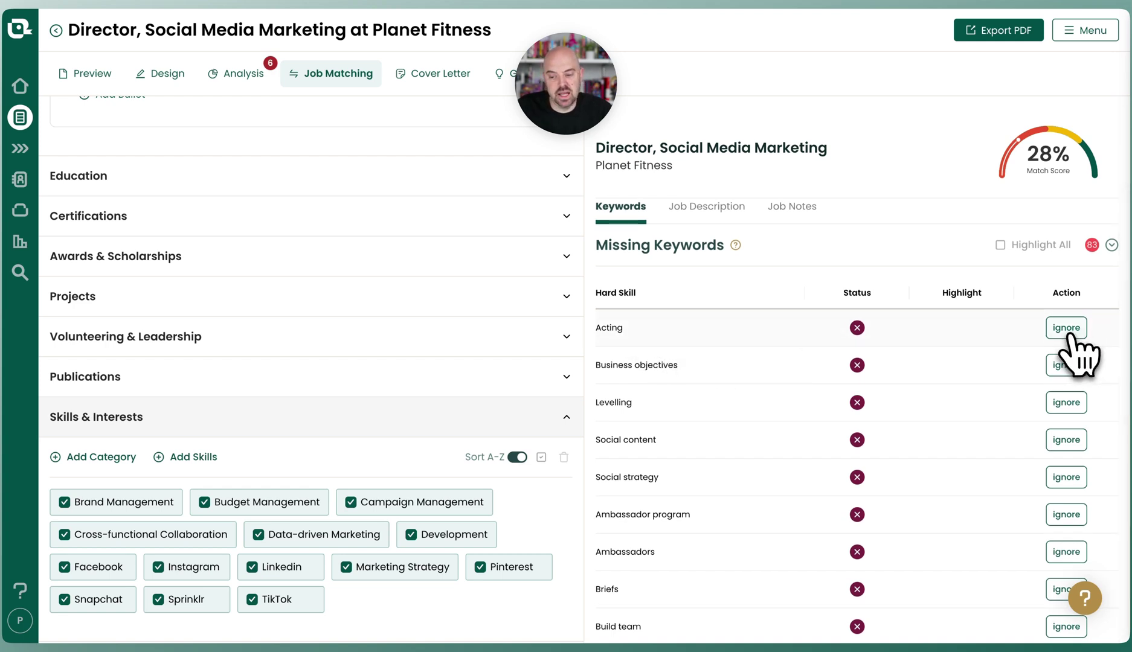
click(1065, 329)
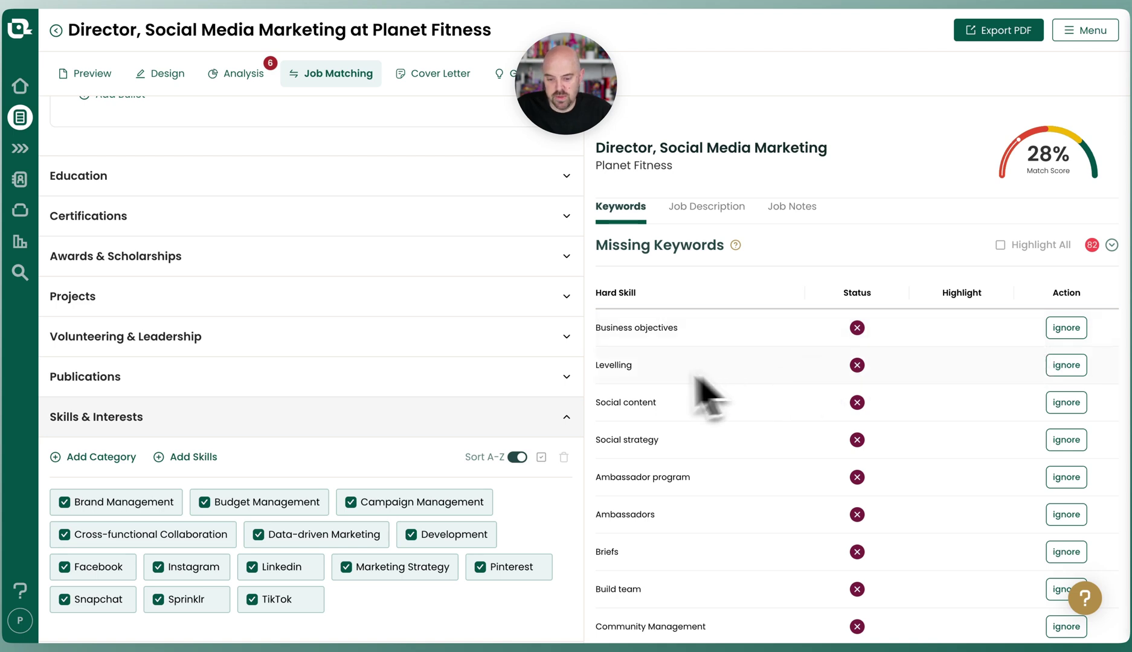
click(1066, 365)
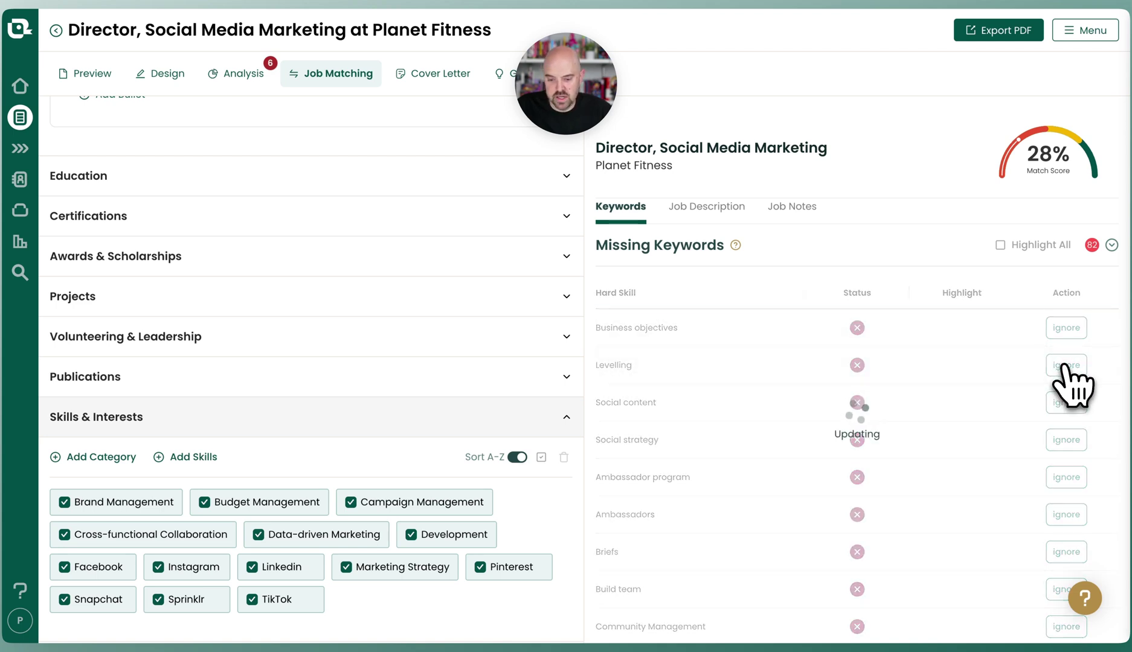
Review the missing hard skills from Business objectives onward and ignore the keyword Guides.
scroll(694, 404, down, 1)
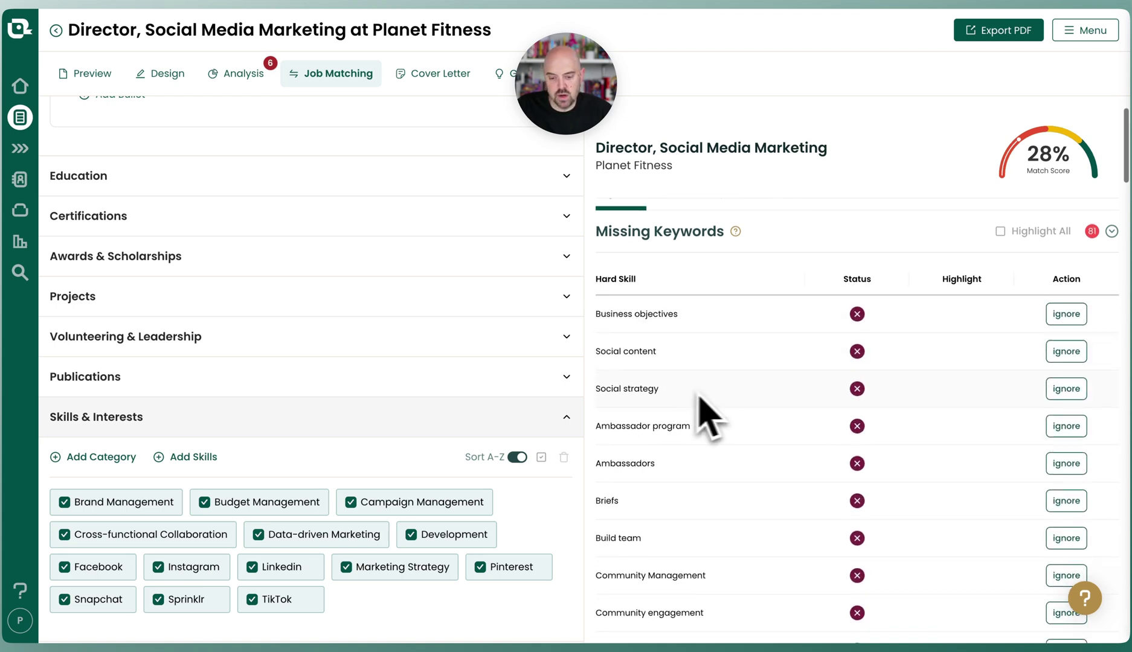
scroll(680, 398, down, 1)
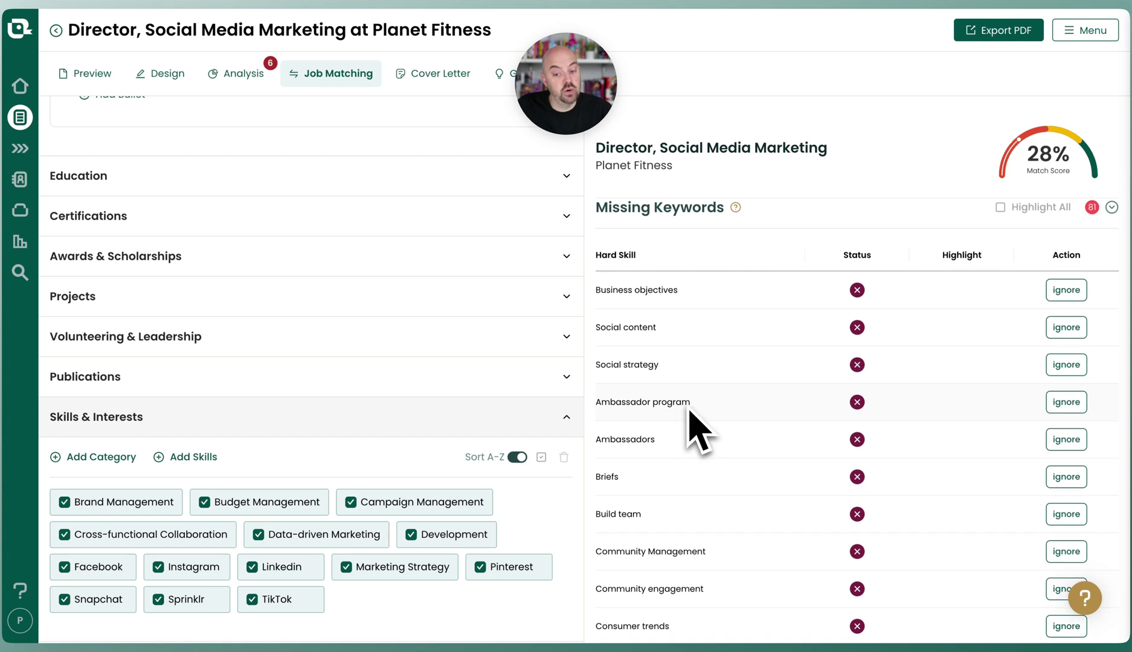
scroll(689, 411, down, 2)
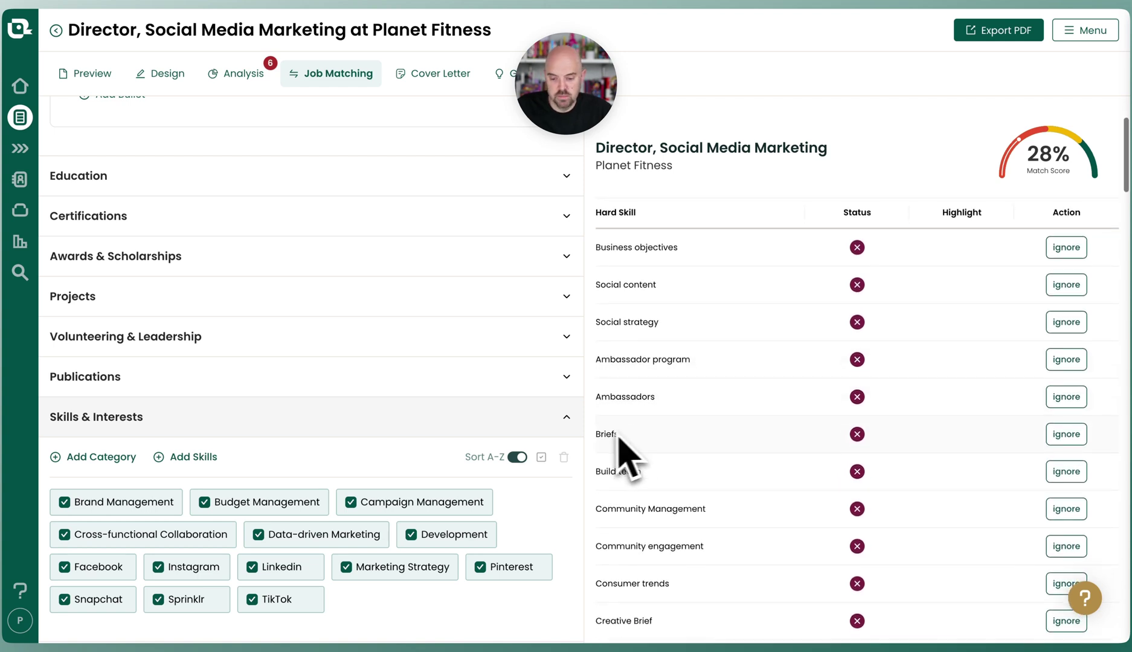
scroll(622, 444, down, 3)
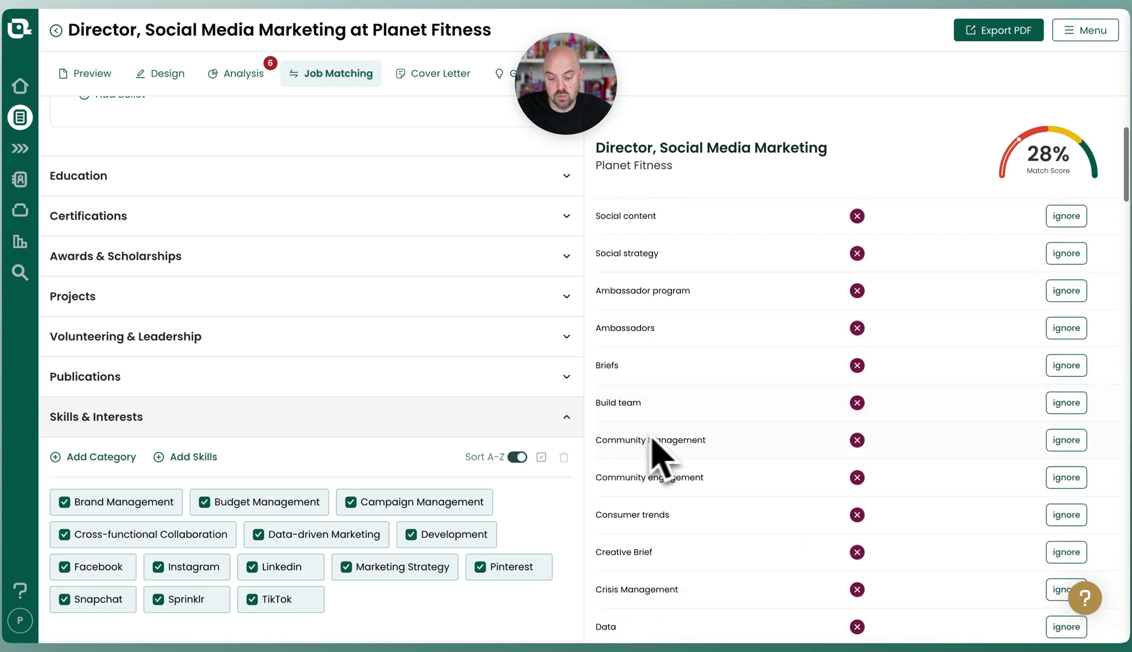
scroll(655, 459, down, 5)
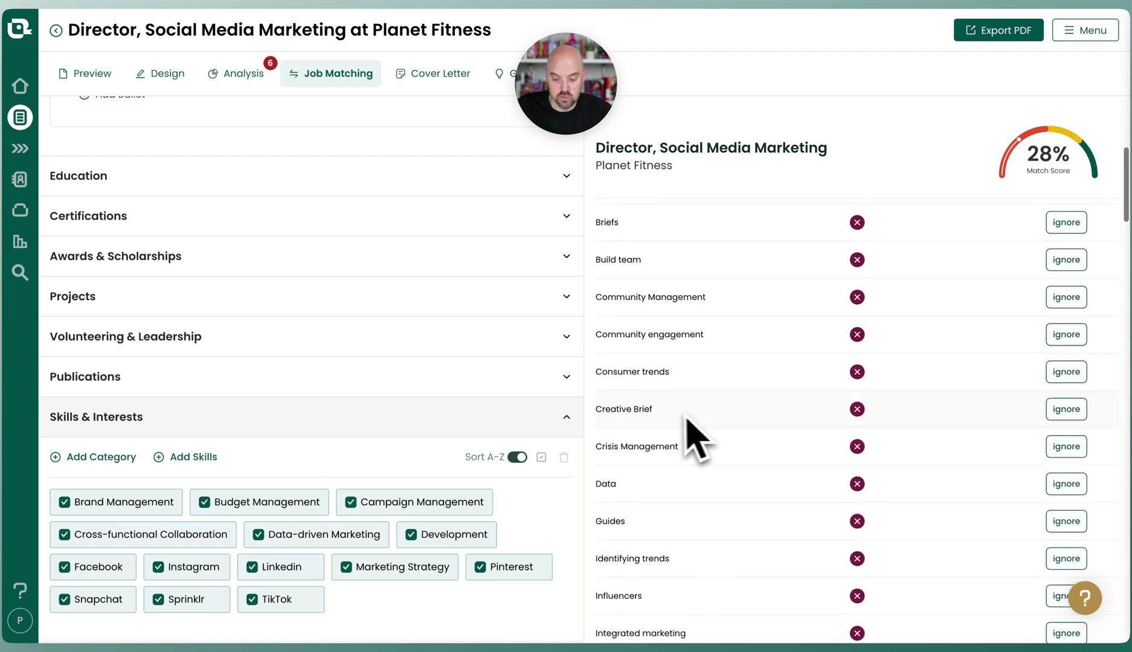
scroll(688, 416, down, 5)
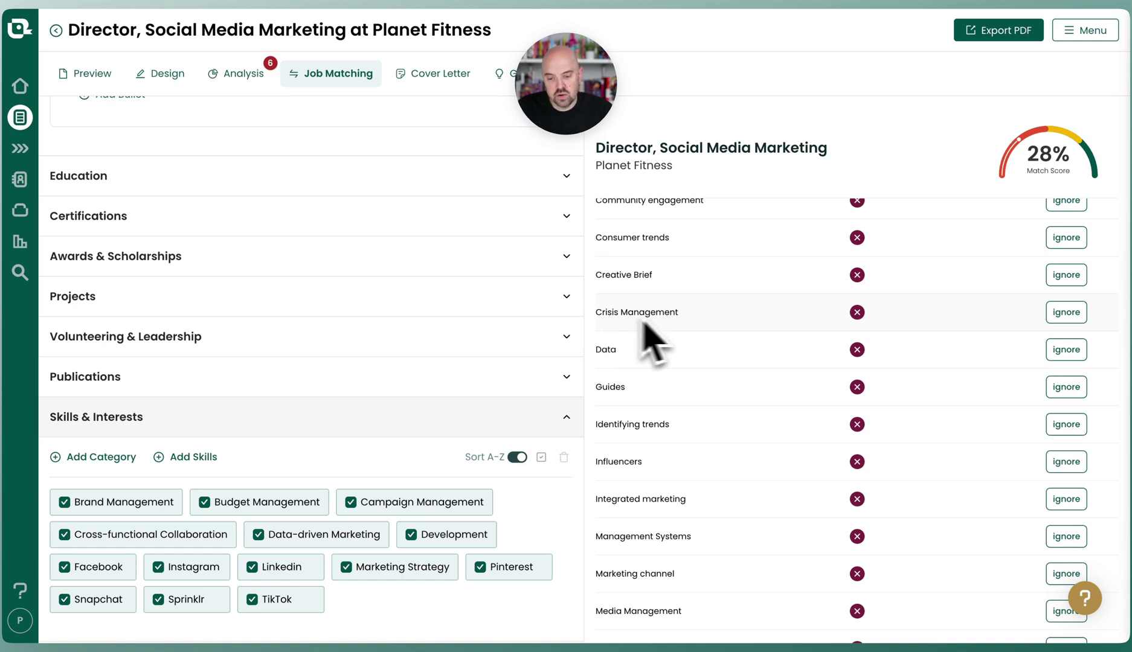
scroll(664, 350, down, 2)
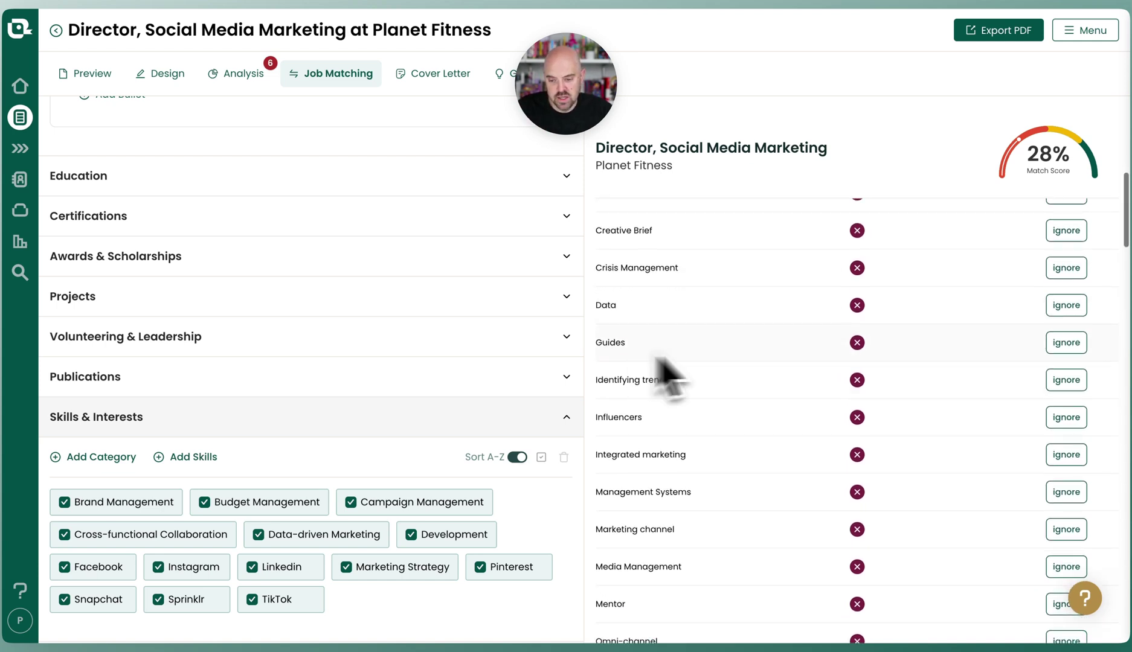
click(1081, 344)
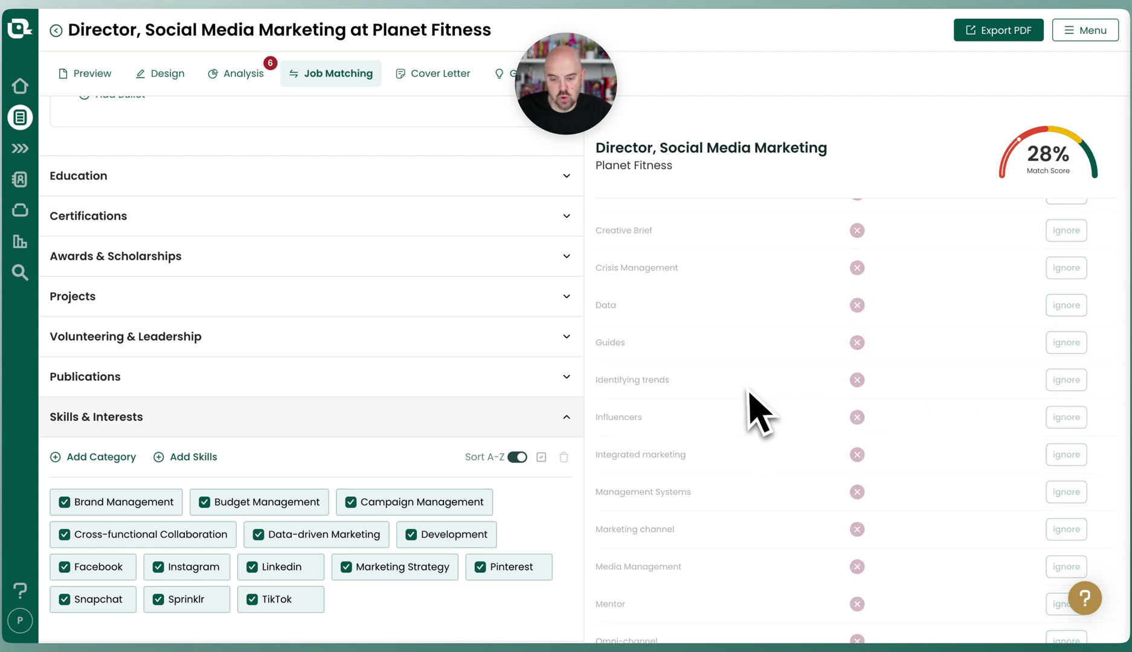
Continue through the missing hard skills past Influencers and Mentor and ignore the keyword Our community.
scroll(740, 404, down, 1)
scroll(640, 350, down, 2)
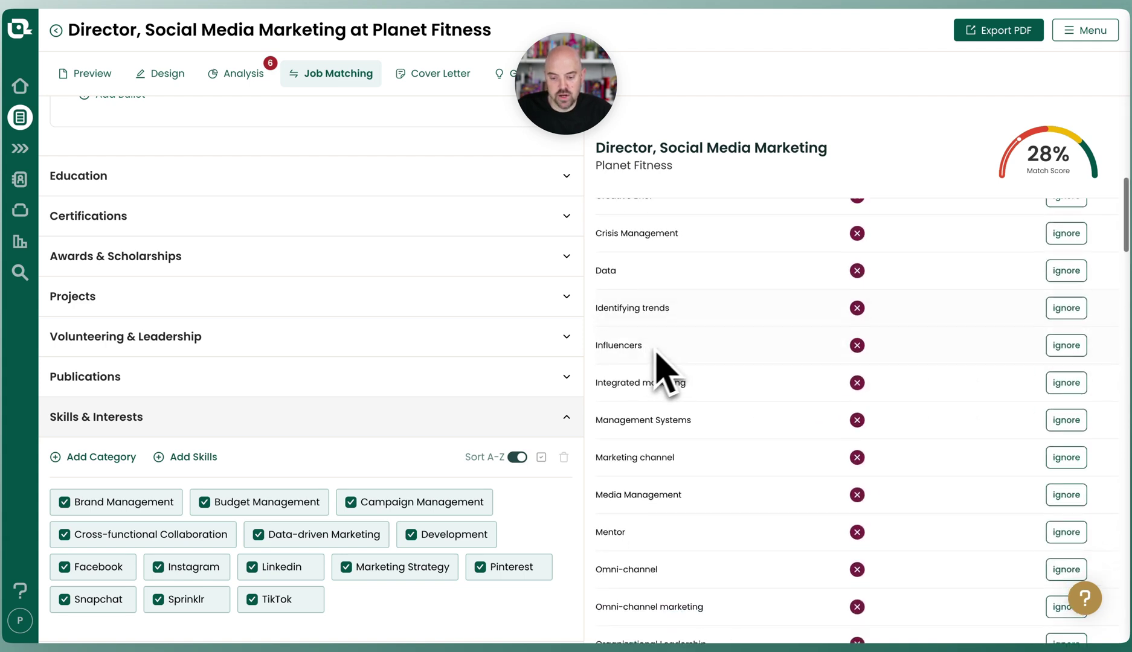
scroll(683, 372, down, 2)
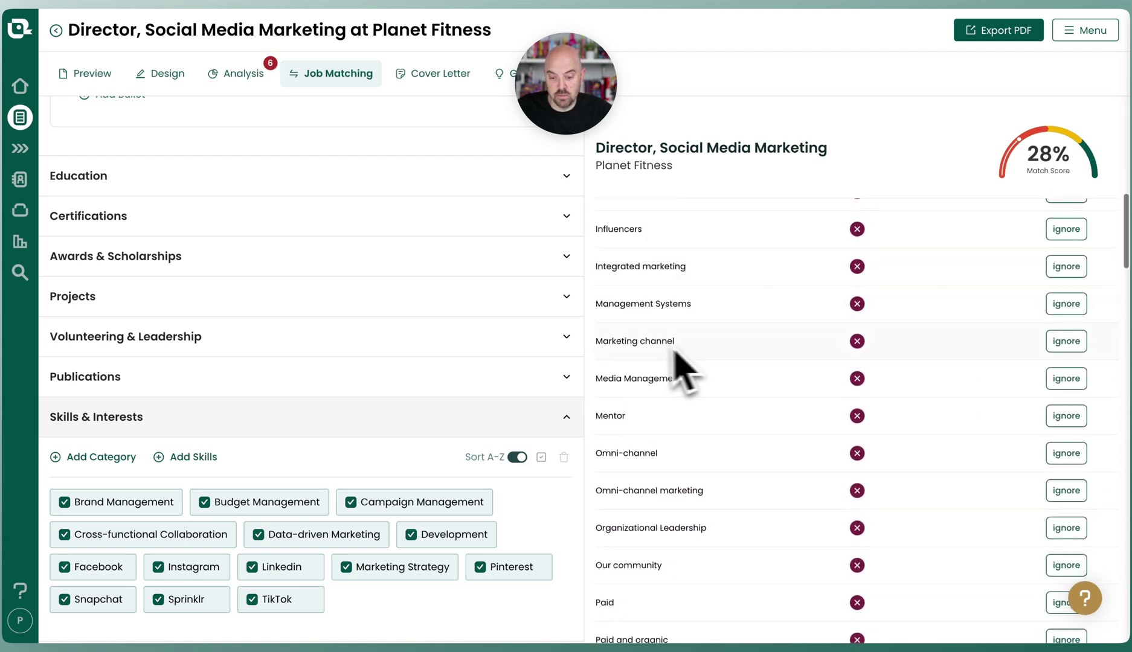
scroll(695, 338, down, 2)
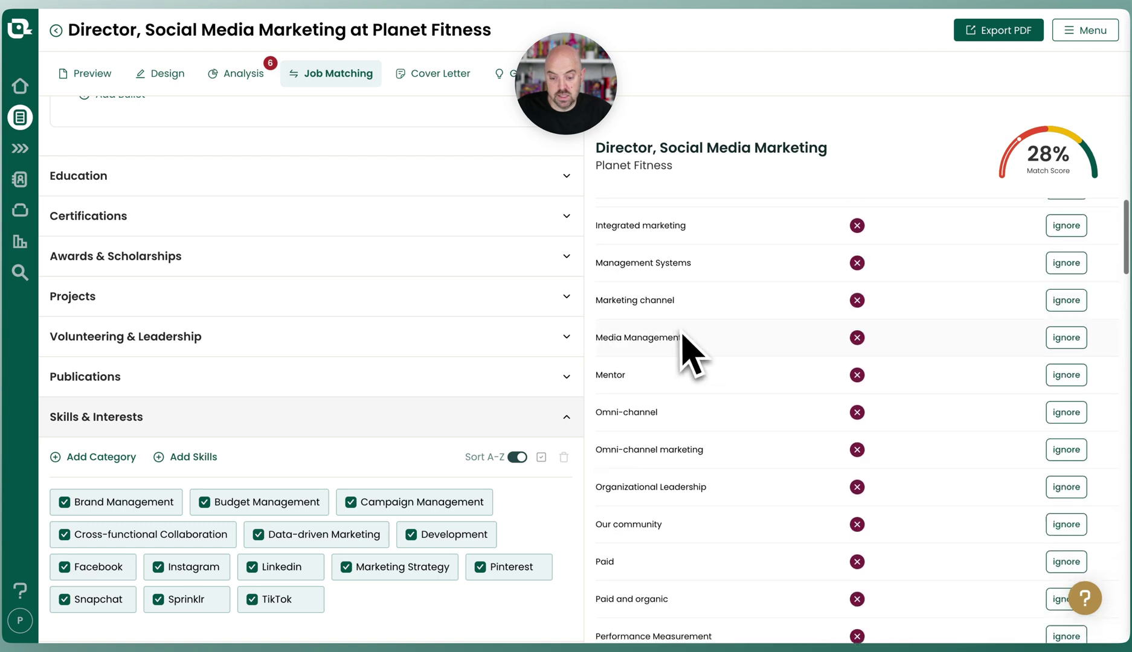
scroll(658, 329, down, 2)
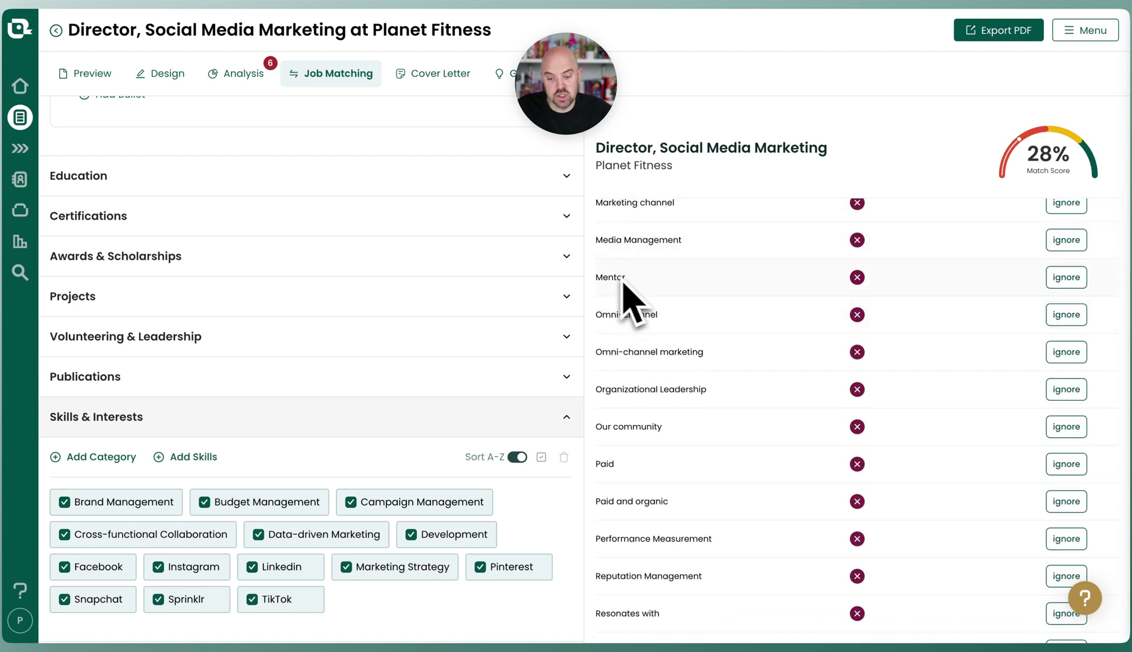
scroll(646, 326, down, 3)
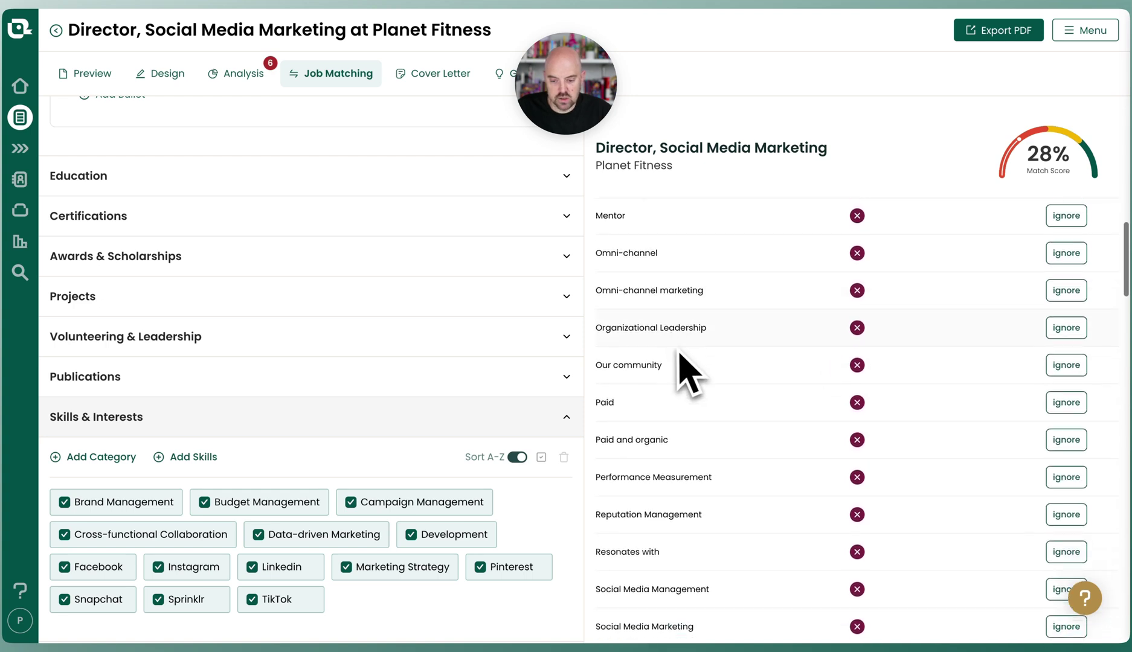
click(1066, 336)
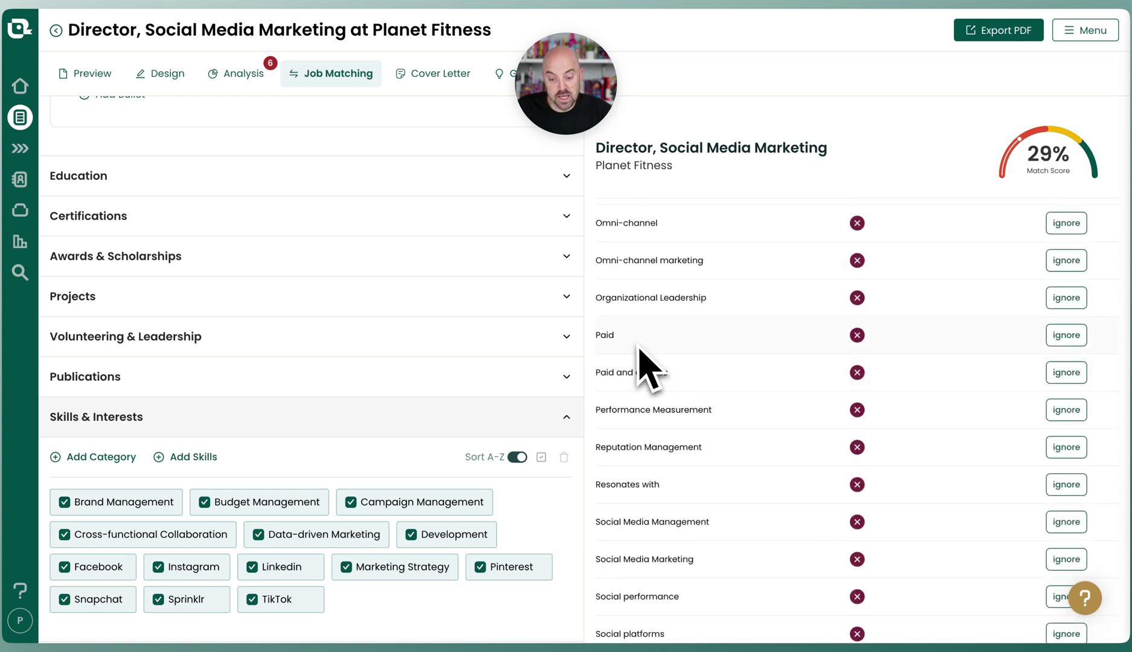
Ignore the missing hard skill keywords Resonates with and Resonate with.
scroll(652, 365, down, 1)
scroll(688, 347, down, 1)
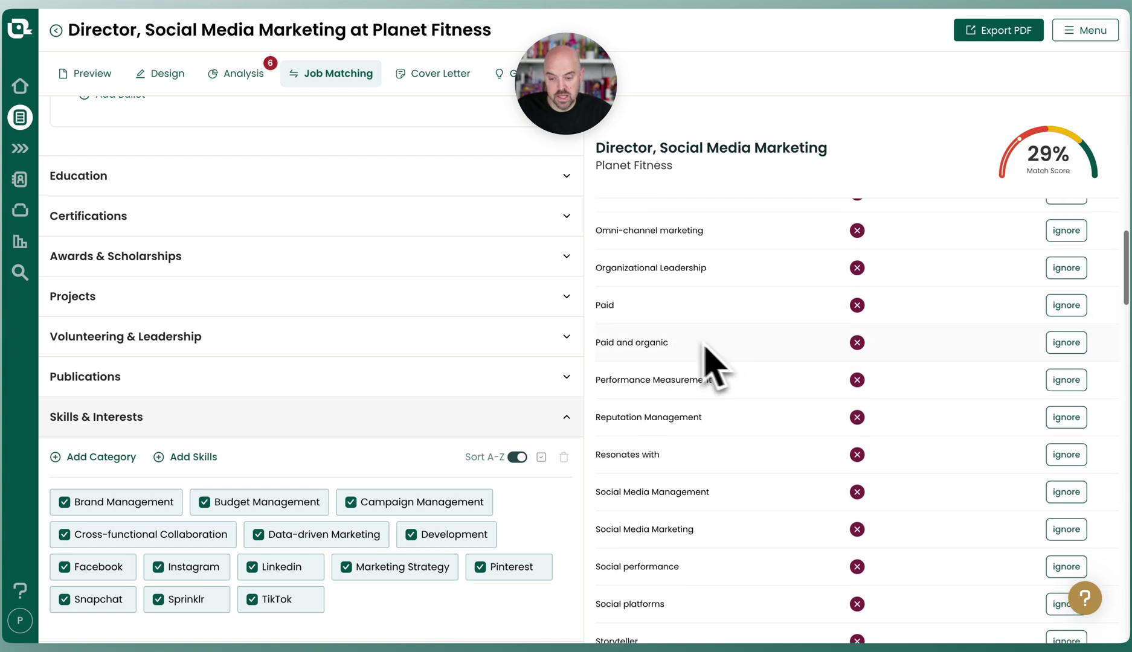
scroll(788, 361, down, 1)
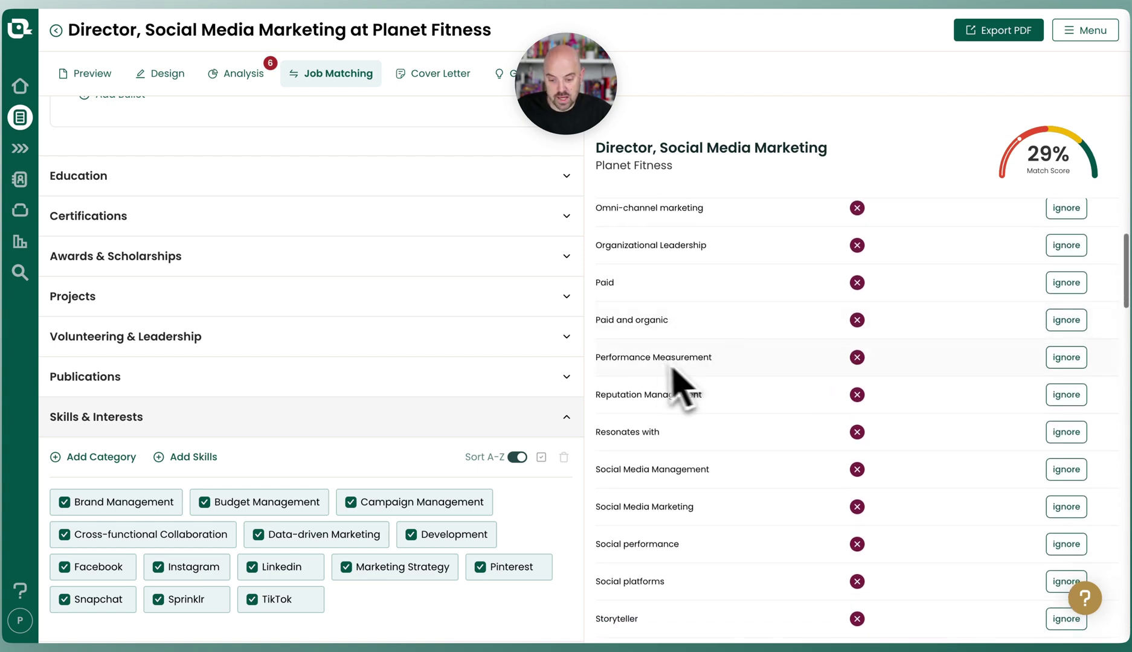
scroll(719, 387, down, 2)
scroll(688, 393, down, 2)
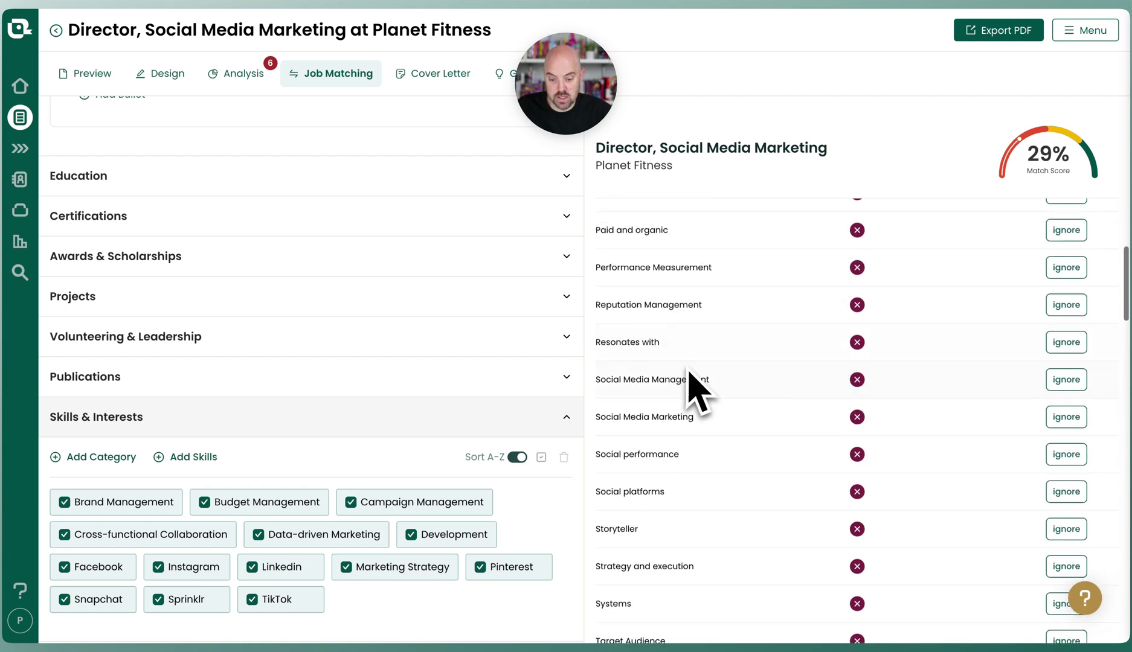
click(1058, 339)
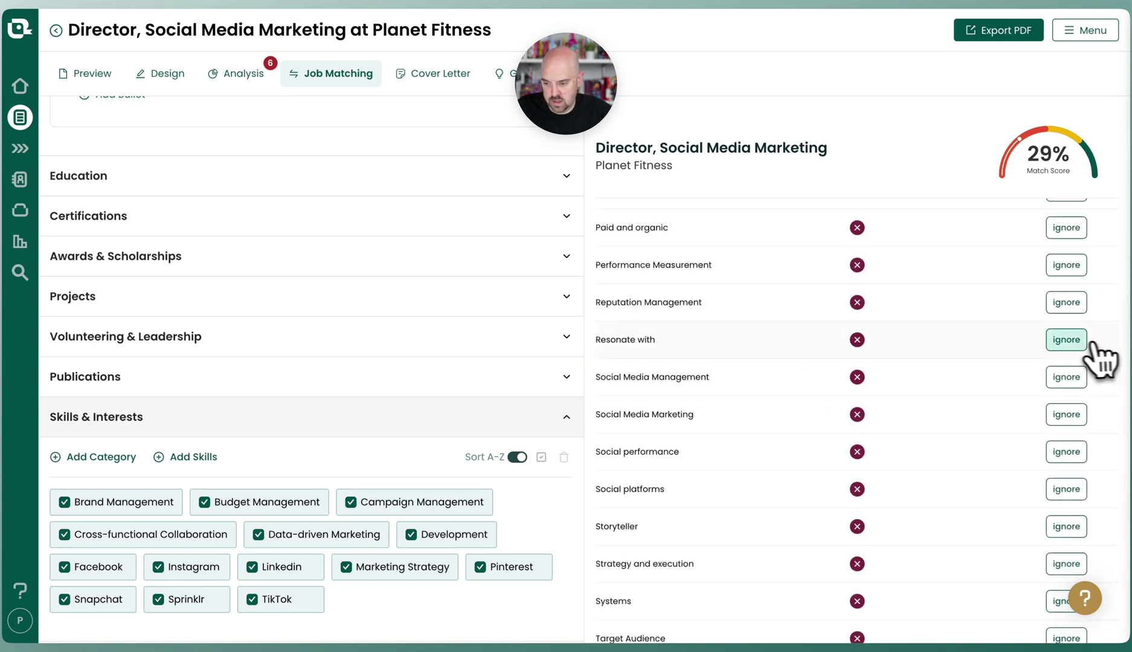
click(1085, 341)
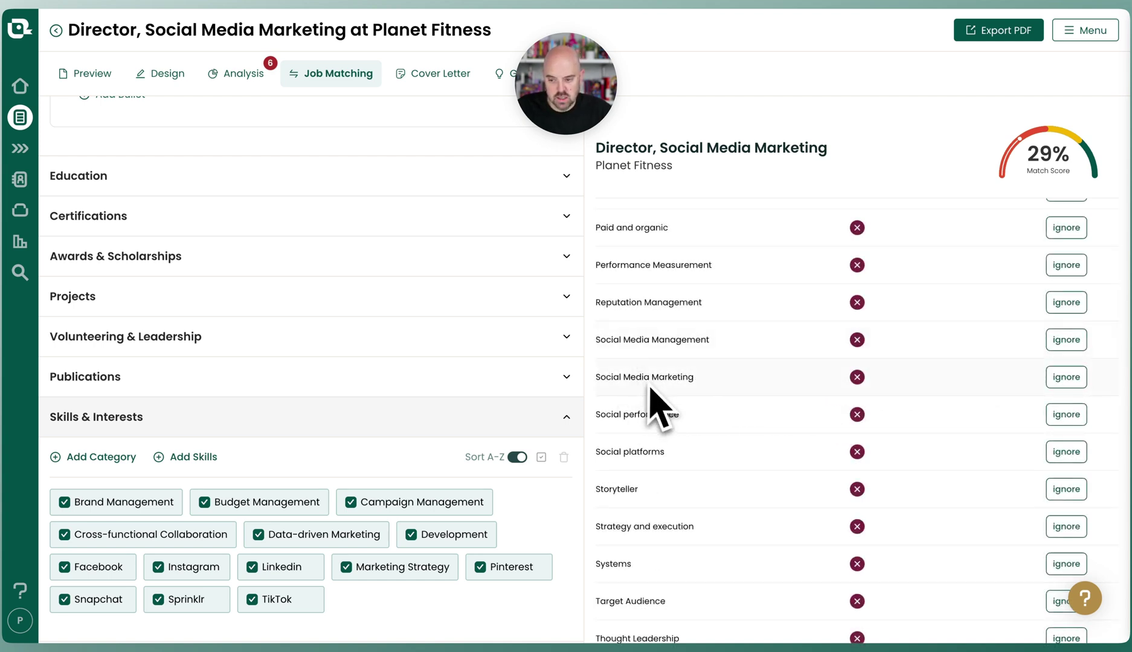
Ignore the missing hard skill keywords Systems and Work relationships.
scroll(680, 404, down, 1)
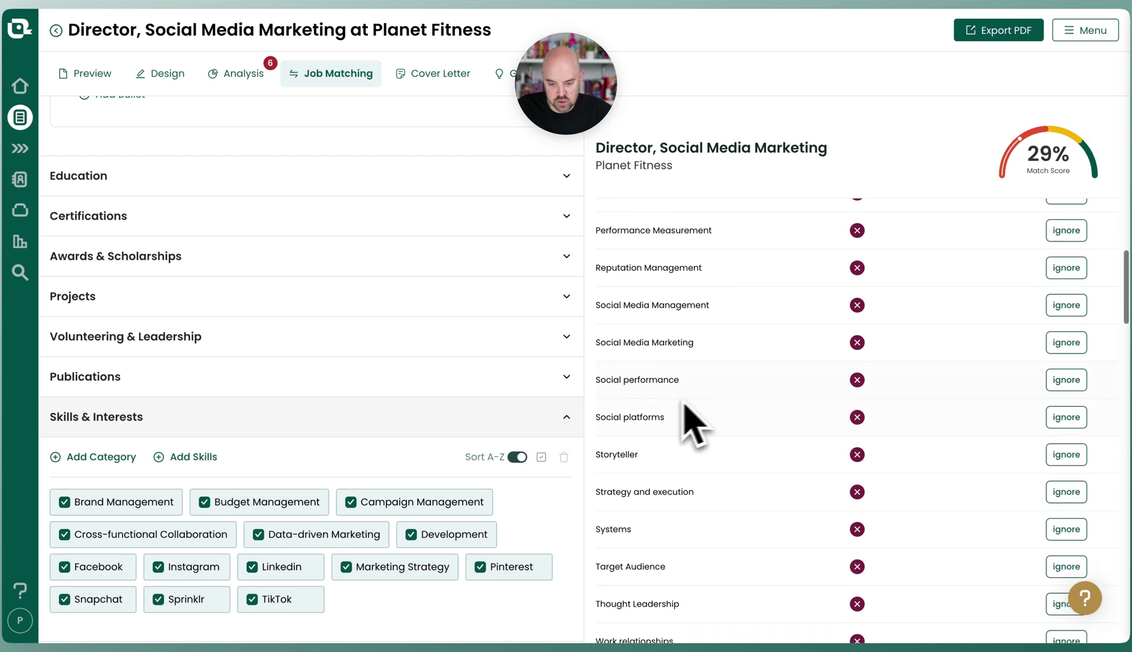
scroll(684, 405, down, 3)
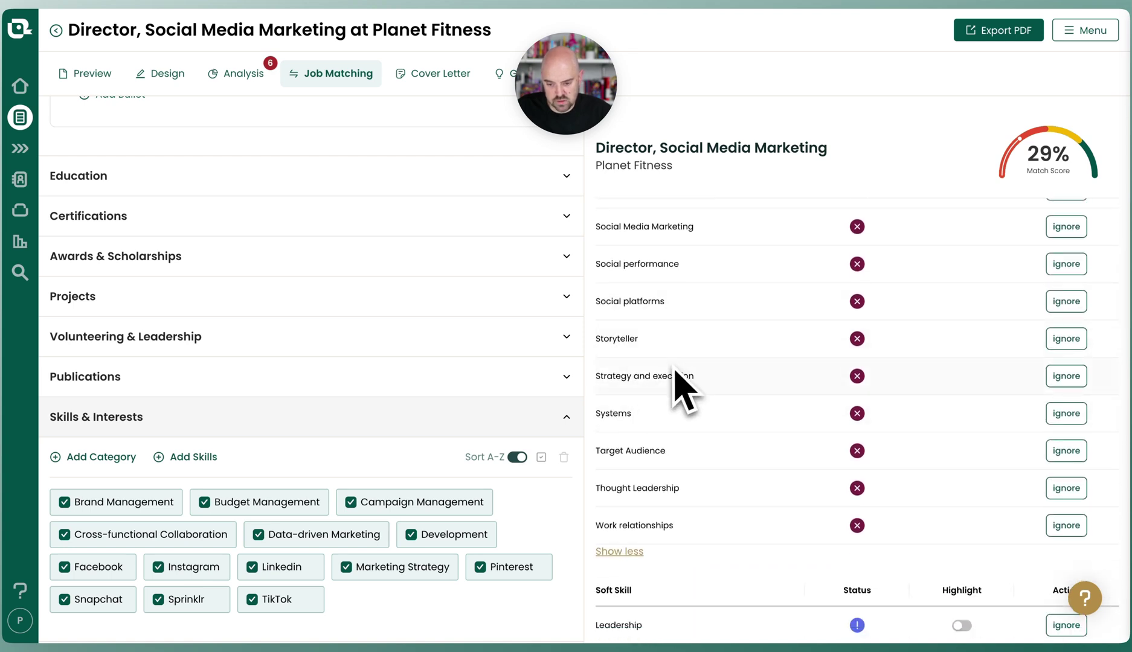
scroll(680, 386, down, 1)
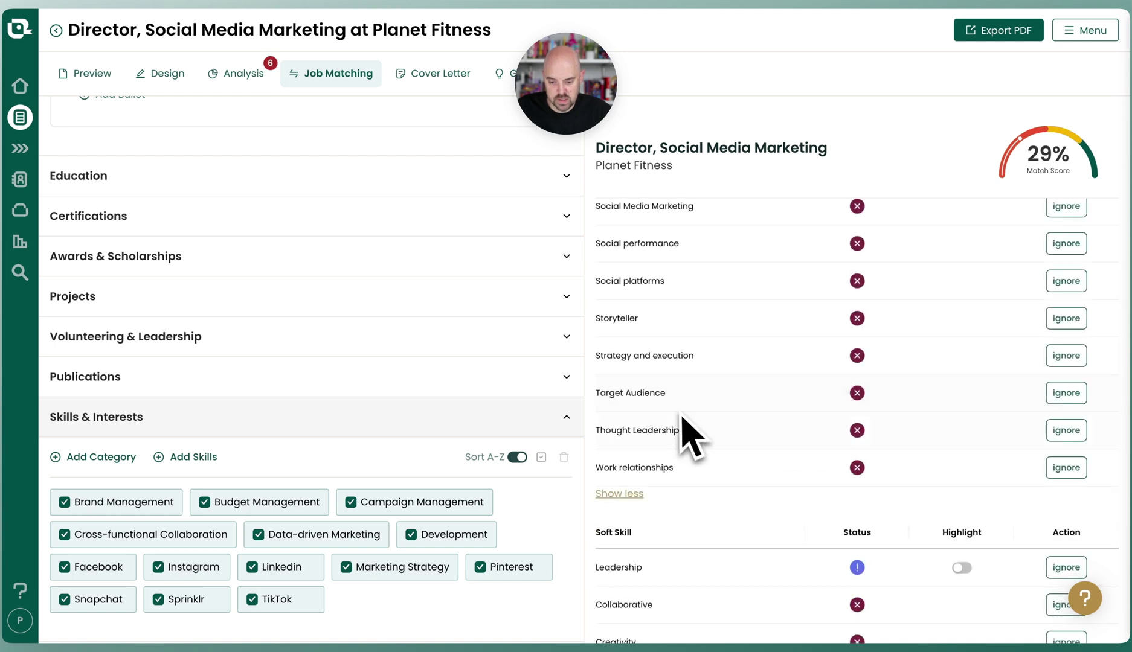
scroll(682, 417, down, 1)
scroll(716, 459, down, 1)
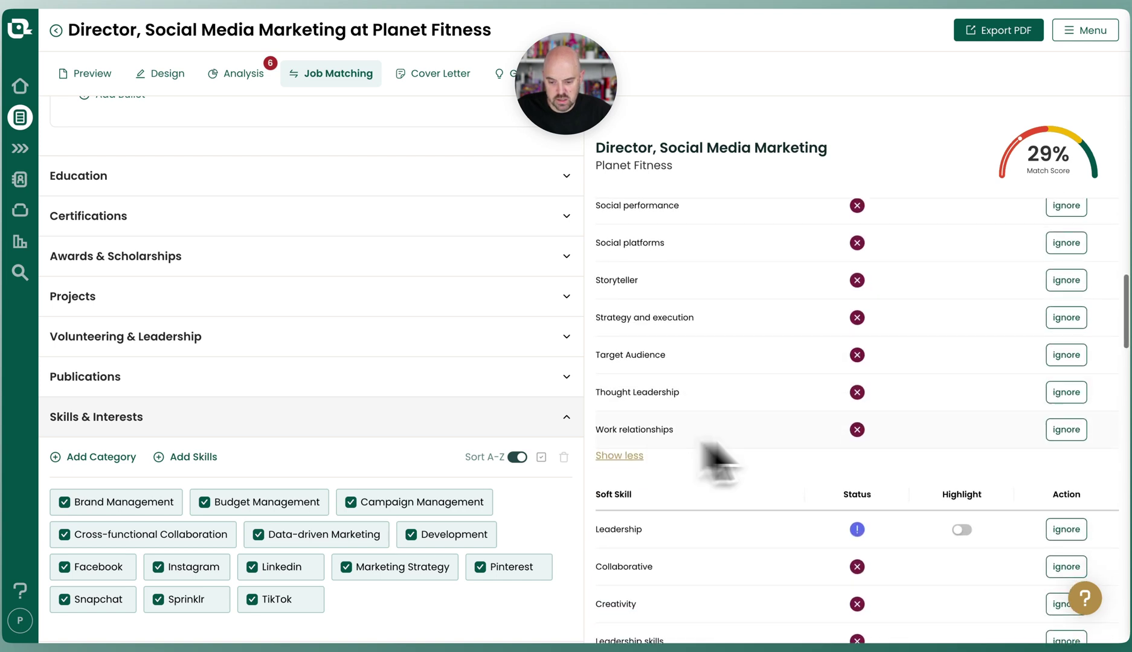
click(1066, 430)
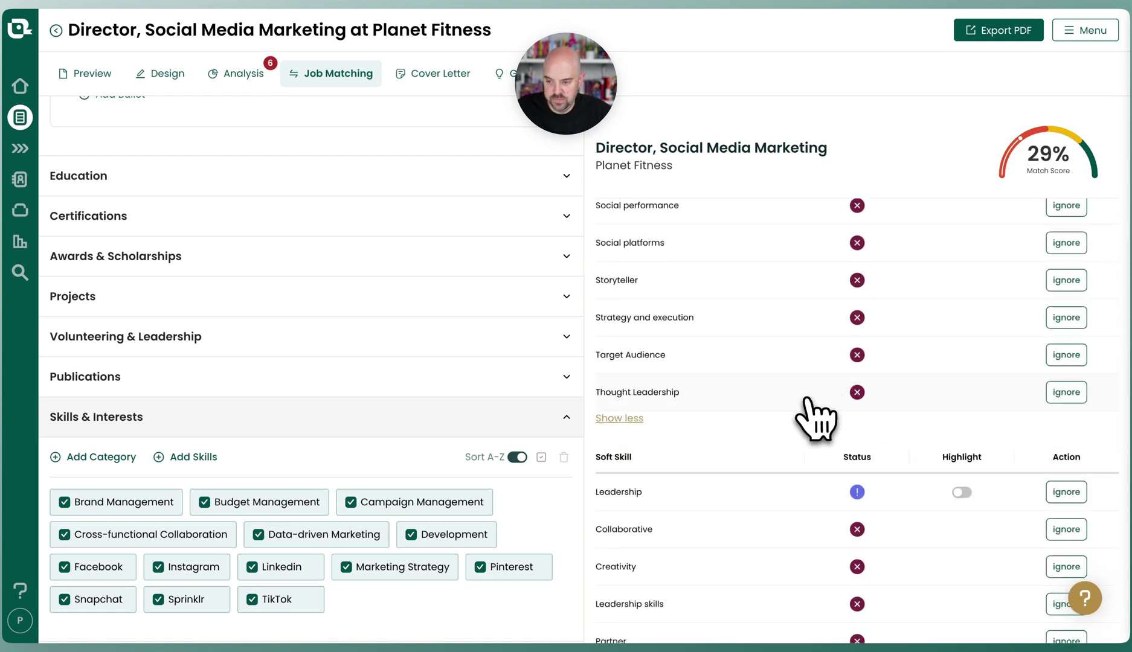
Expand the full list of missing soft skills and ignore the keyword Proven success.
scroll(757, 404, down, 4)
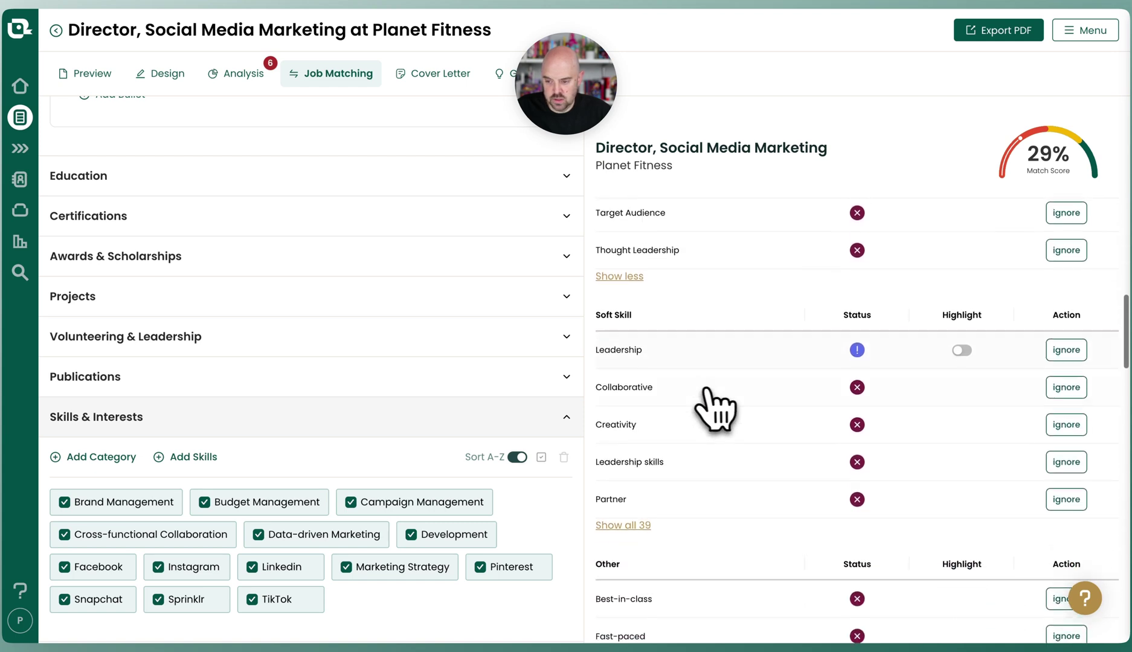
scroll(716, 411, down, 1)
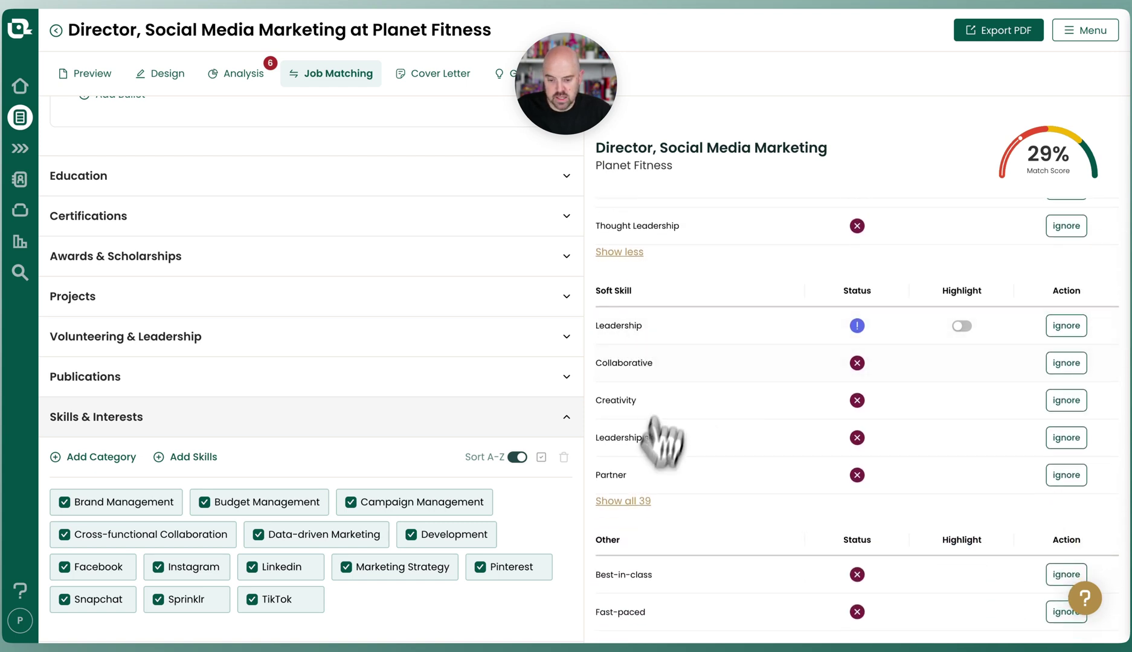
click(628, 502)
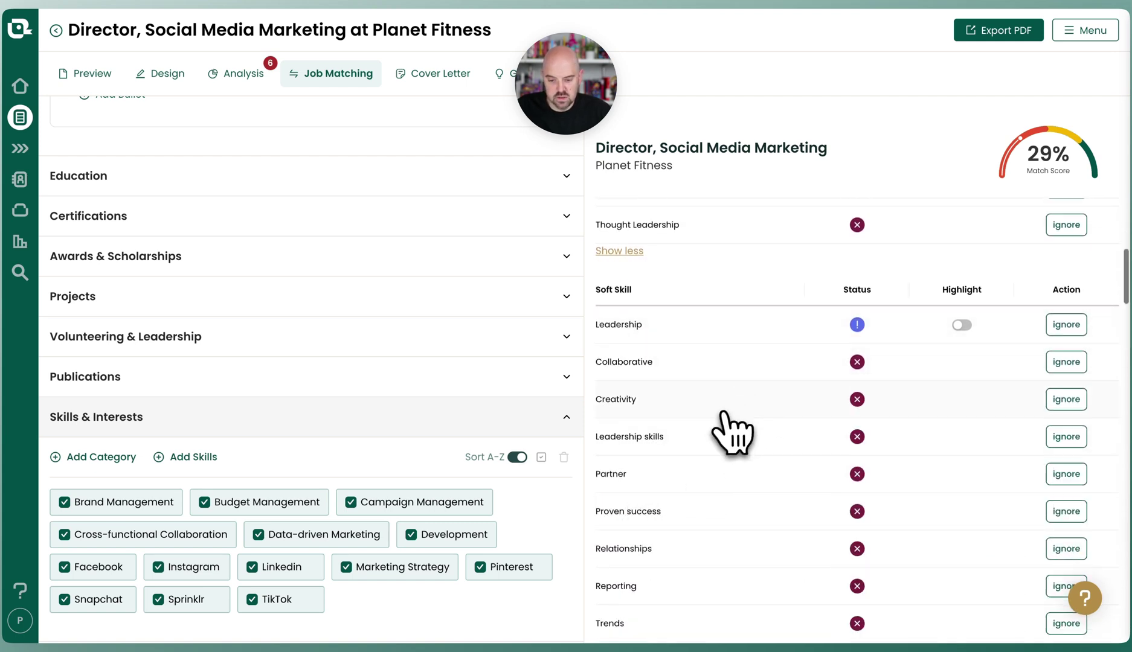
scroll(736, 411, down, 2)
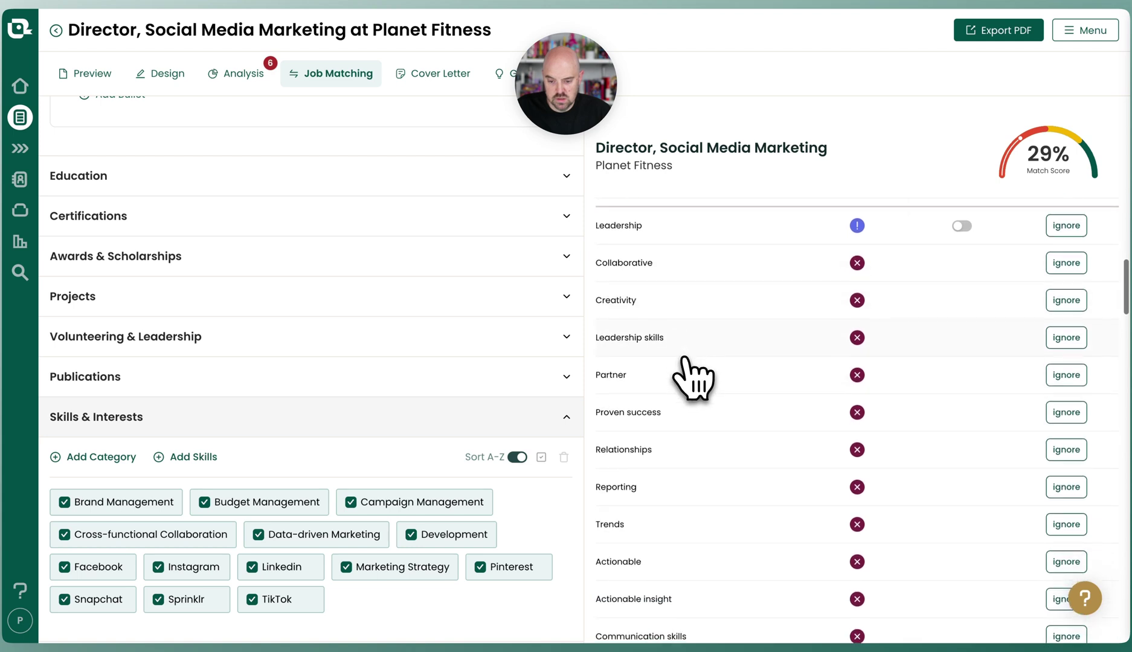
scroll(686, 374, down, 2)
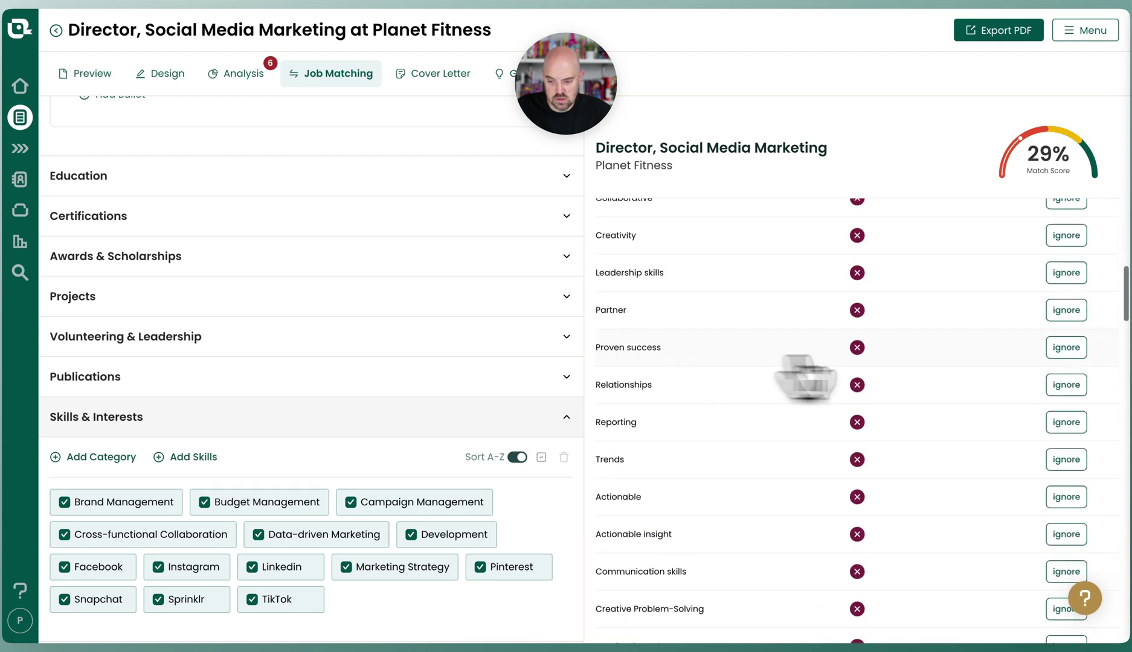
click(1064, 349)
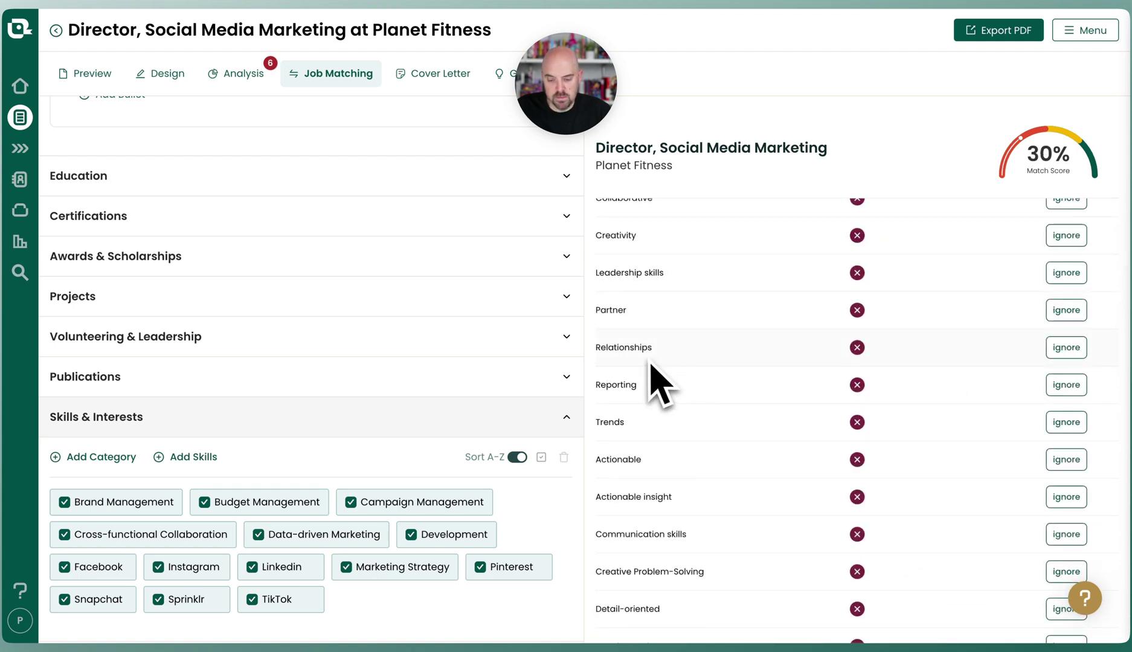
Go through the missing soft skills past Reporting and Trends and ignore the keyword Actionable.
scroll(650, 369, down, 1)
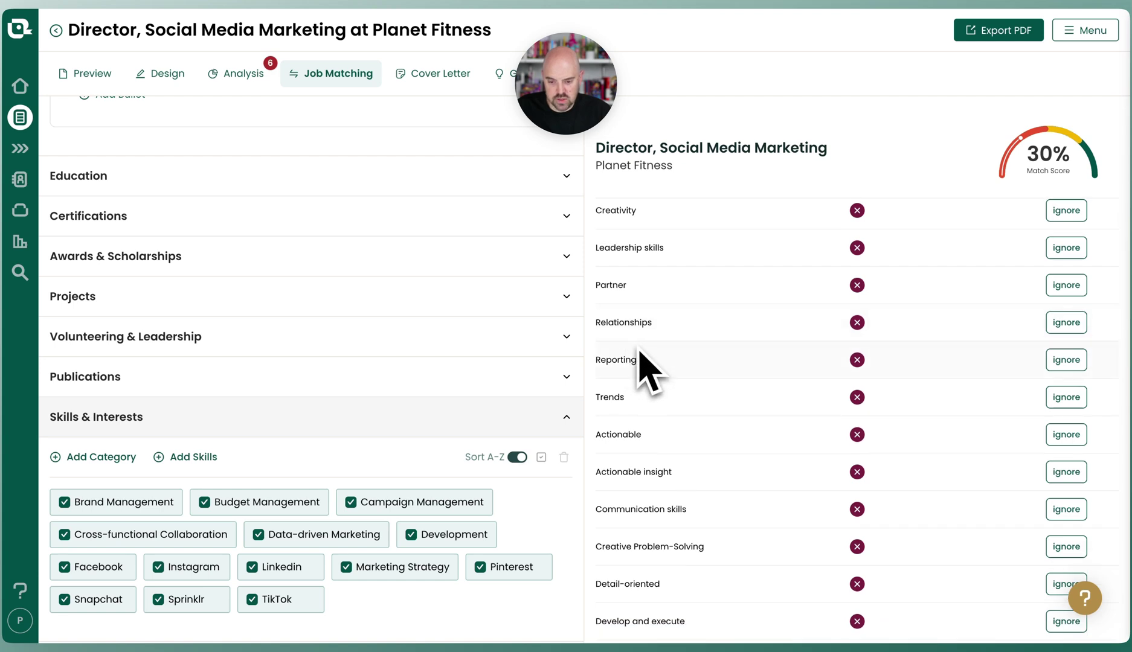
scroll(647, 365, down, 1)
scroll(640, 368, down, 1)
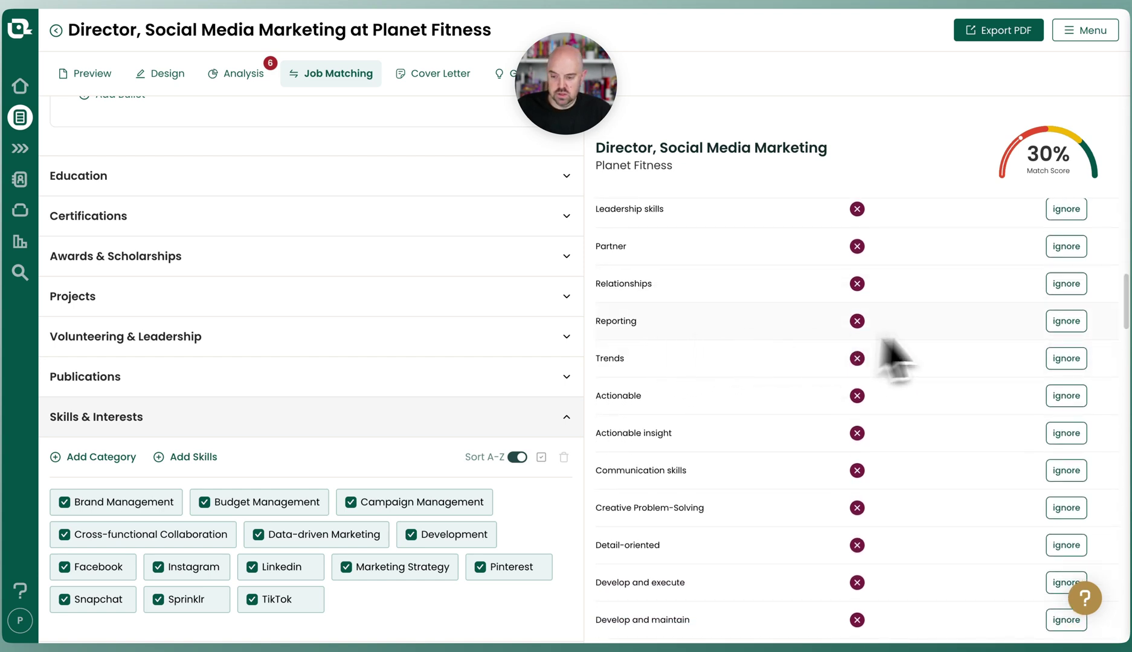
scroll(713, 371, down, 1)
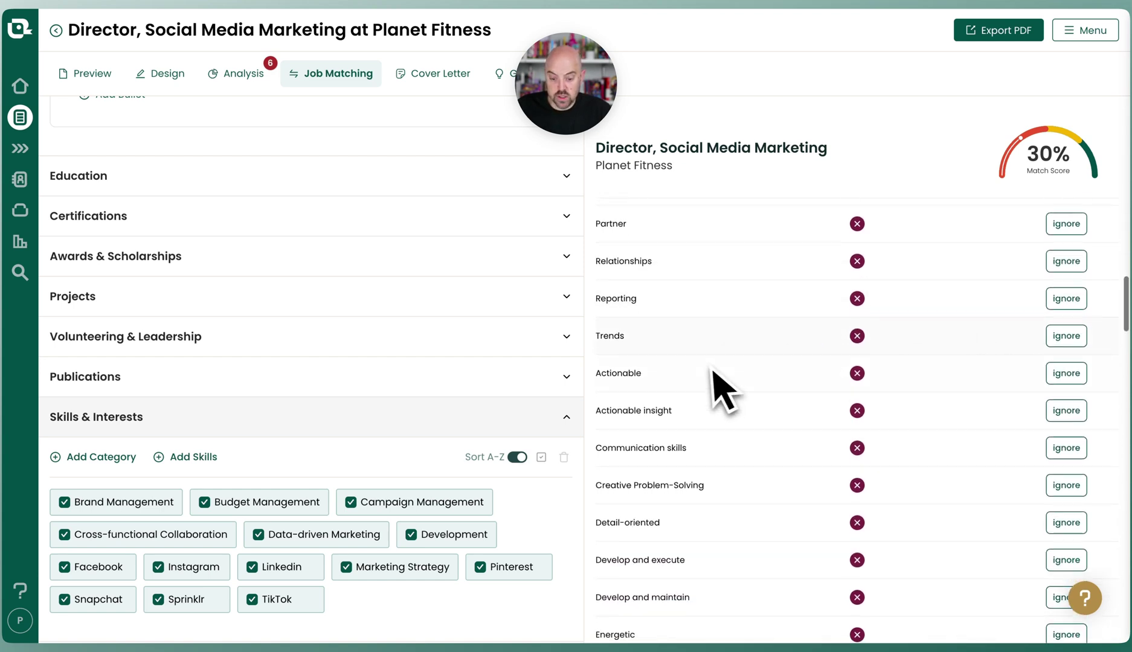
click(1066, 373)
scroll(1023, 408, down, 1)
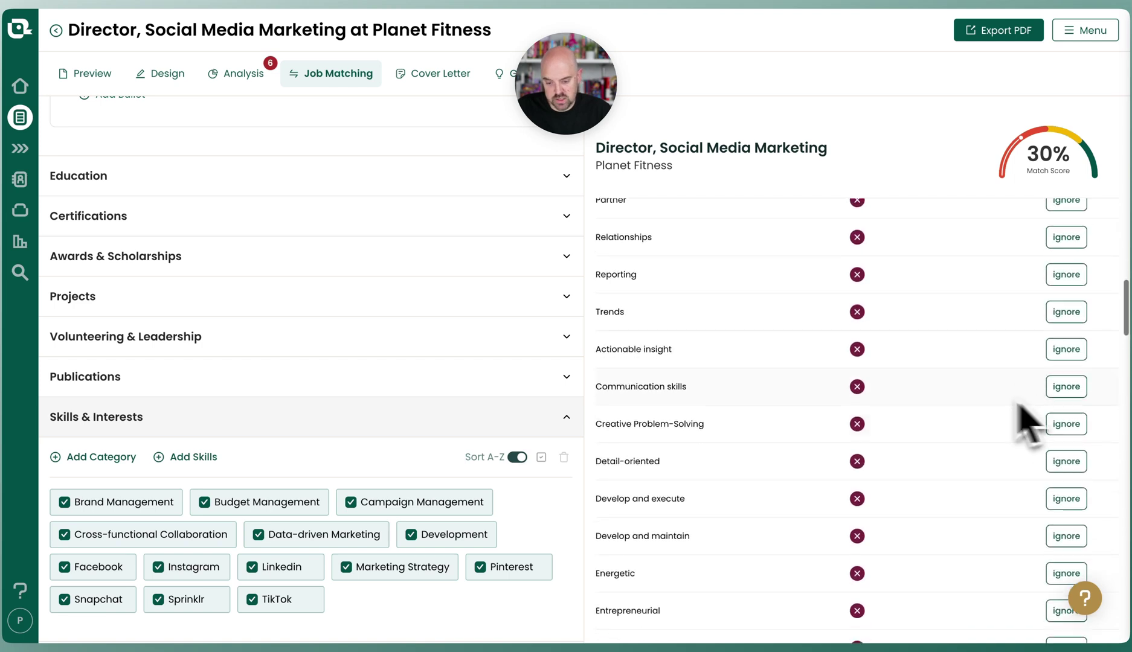
Ignore the missing soft skill keywords Follow-up and Motivated.
scroll(677, 450, down, 7)
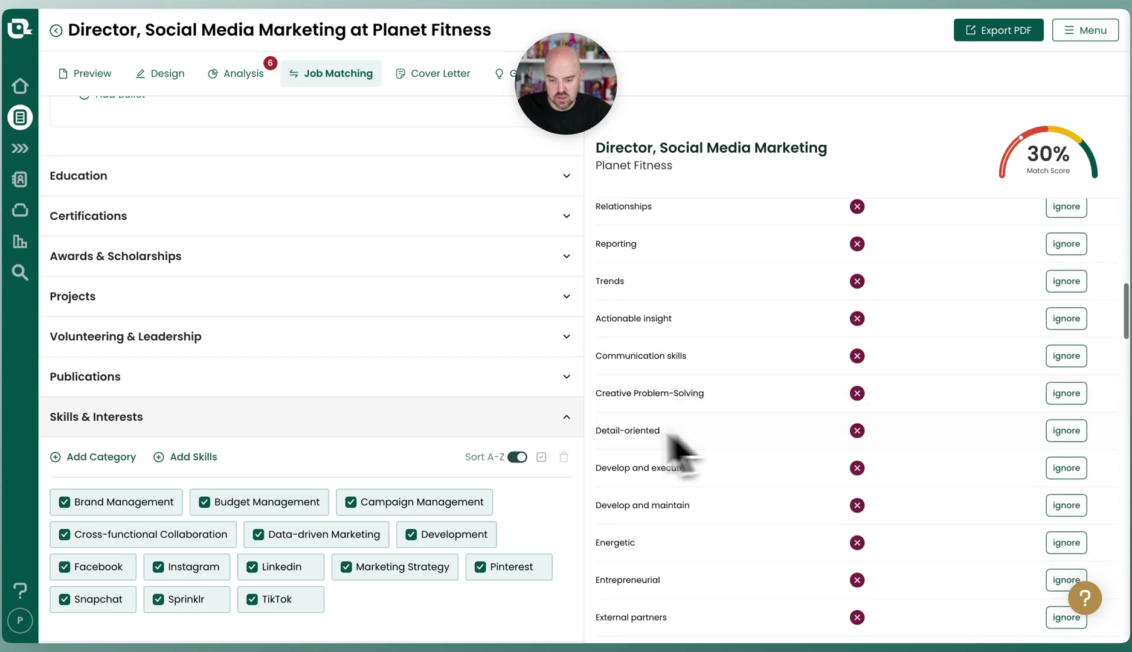
scroll(662, 433, down, 9)
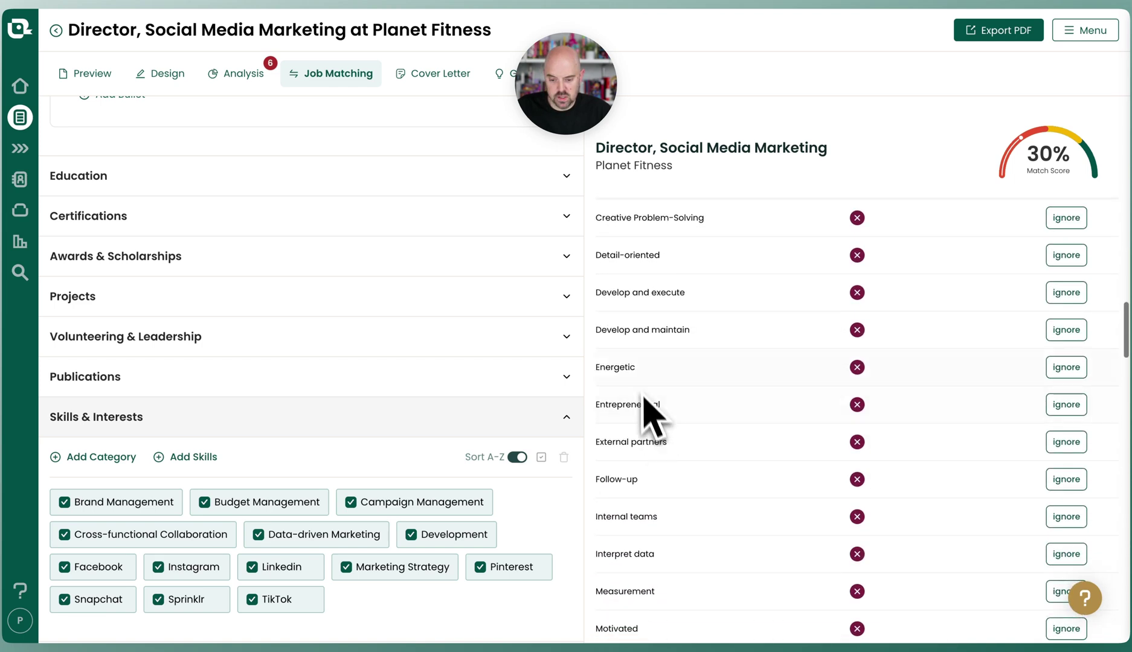
click(1064, 271)
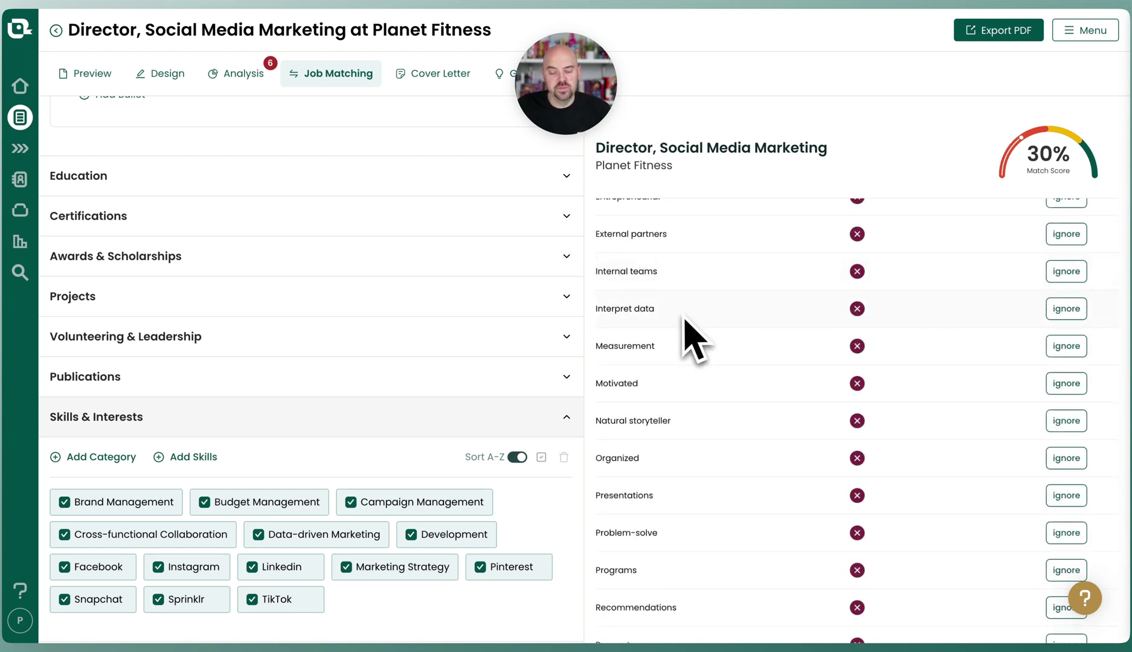
scroll(686, 418, down, 1)
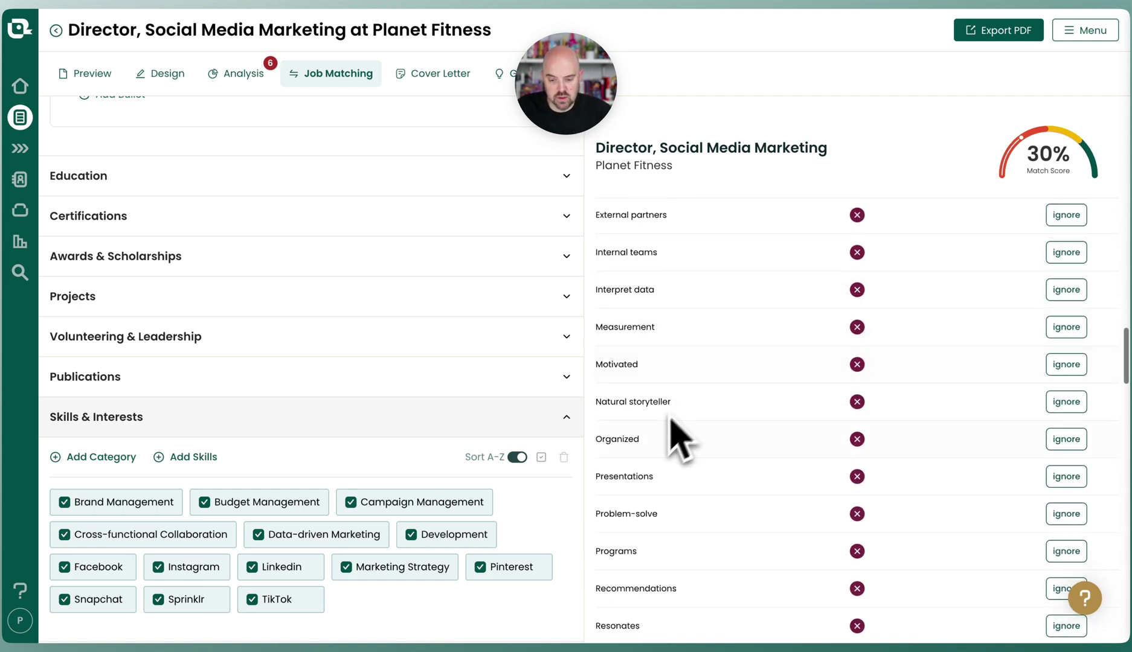
click(1064, 365)
scroll(709, 465, down, 1)
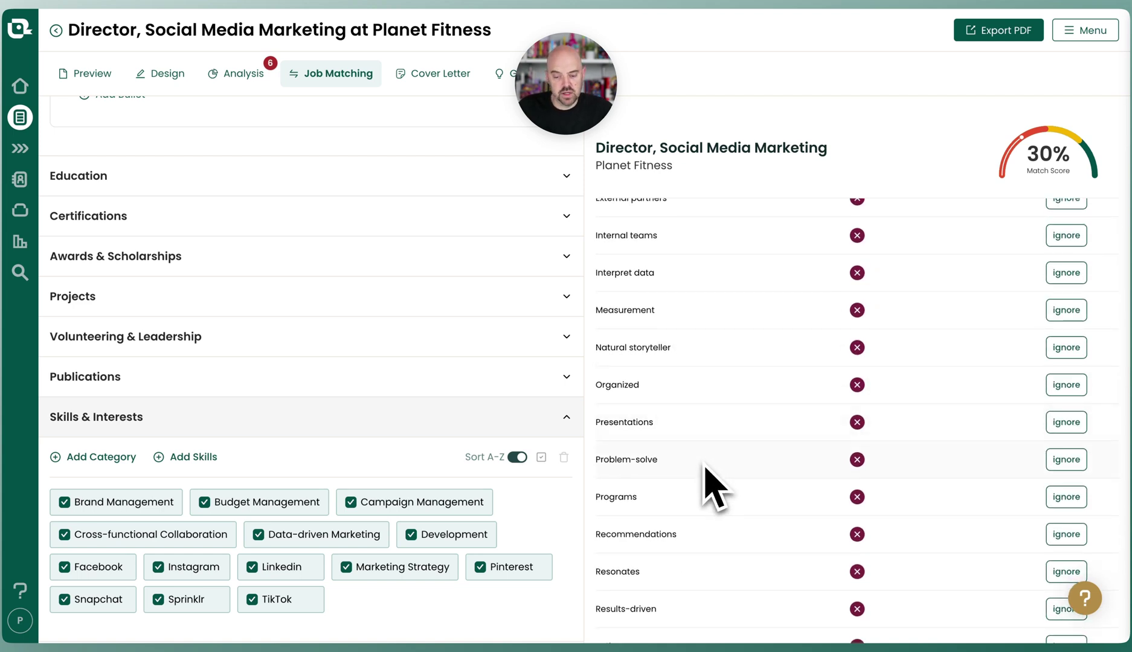
Ignore the missing soft skill keywords Team player and Trusted near the end of the list.
scroll(713, 486, down, 8)
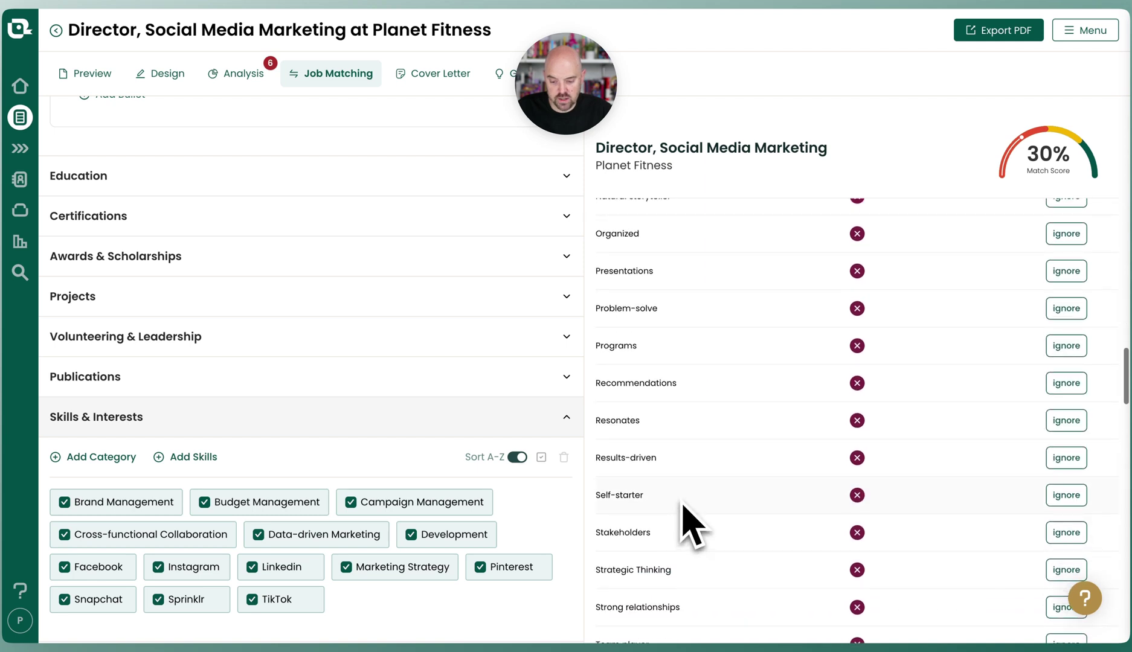
scroll(683, 503, down, 4)
scroll(683, 526, down, 4)
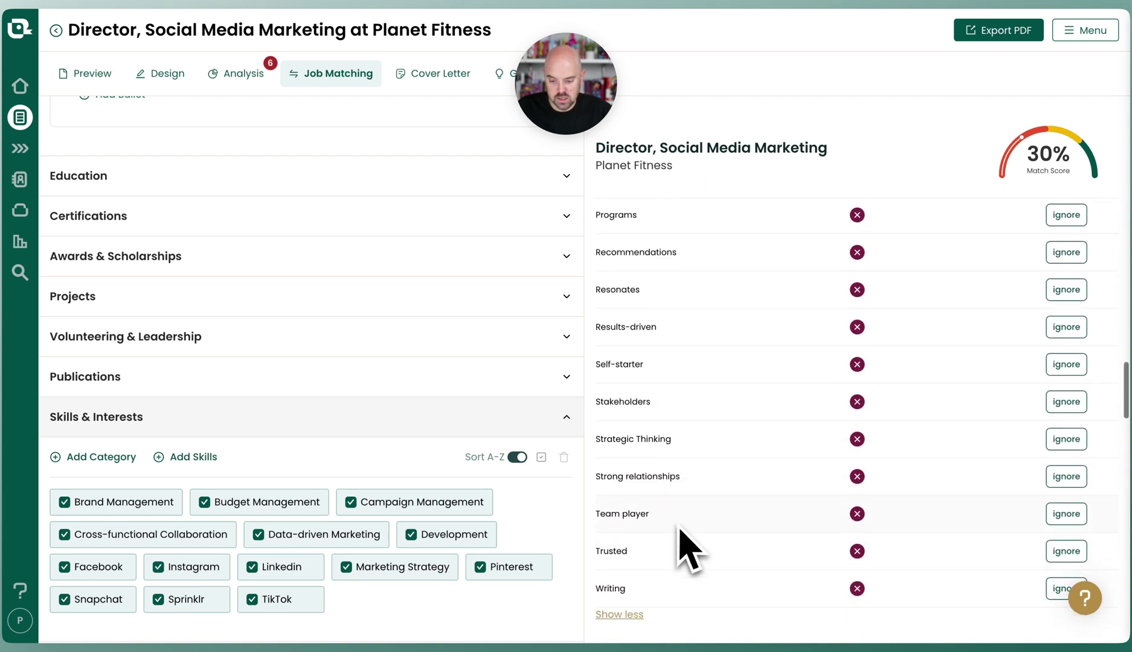
click(1033, 523)
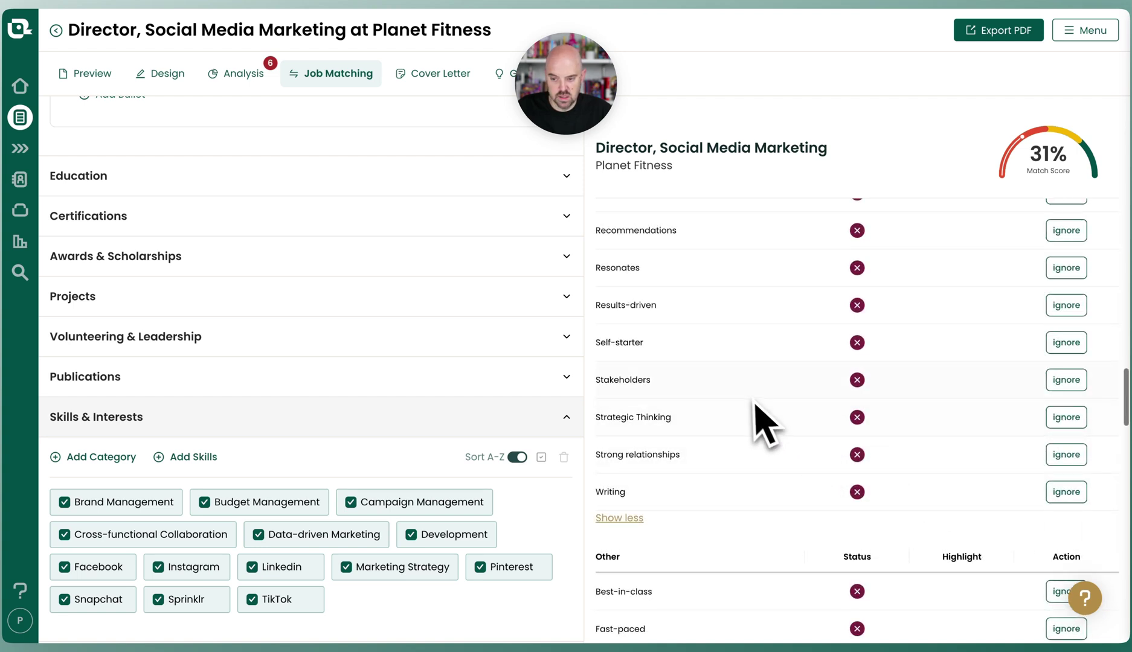
Review the Other and matched keyword lists, then the resume's work experience entries.
scroll(779, 444, down, 3)
scroll(779, 459, down, 1)
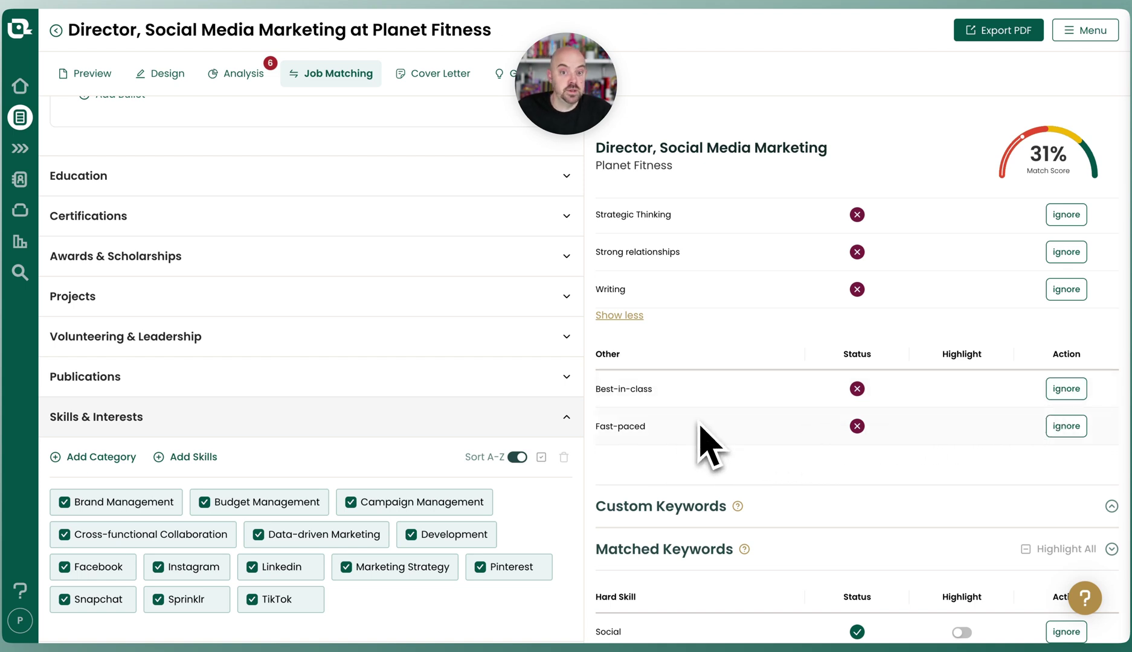
scroll(713, 446, down, 3)
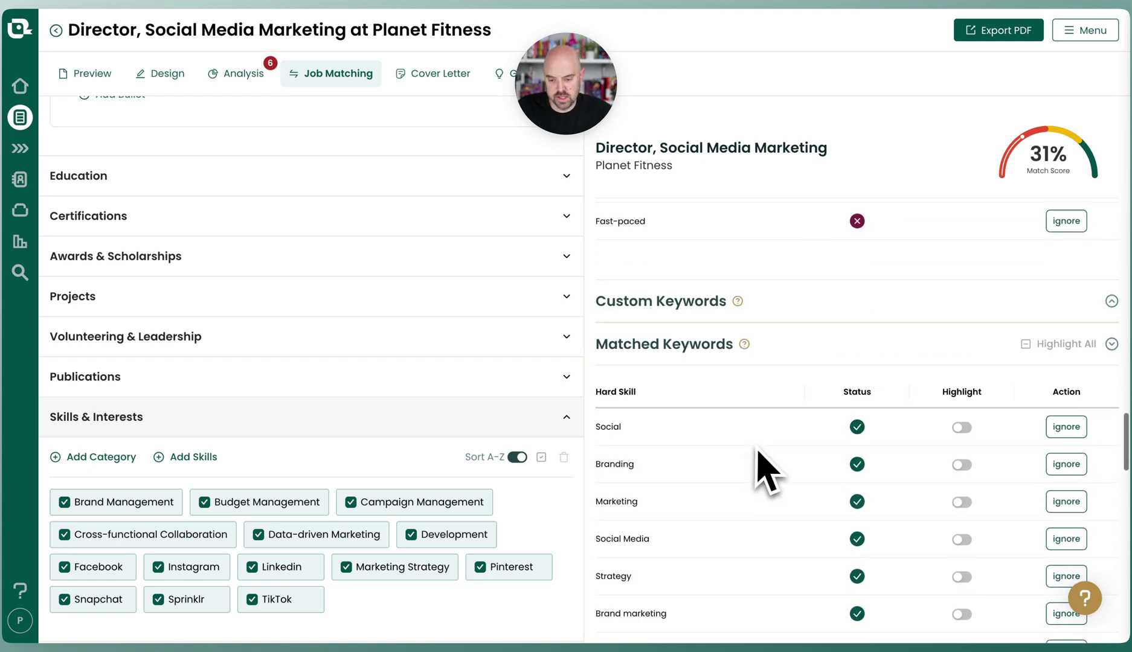
scroll(788, 489, down, 15)
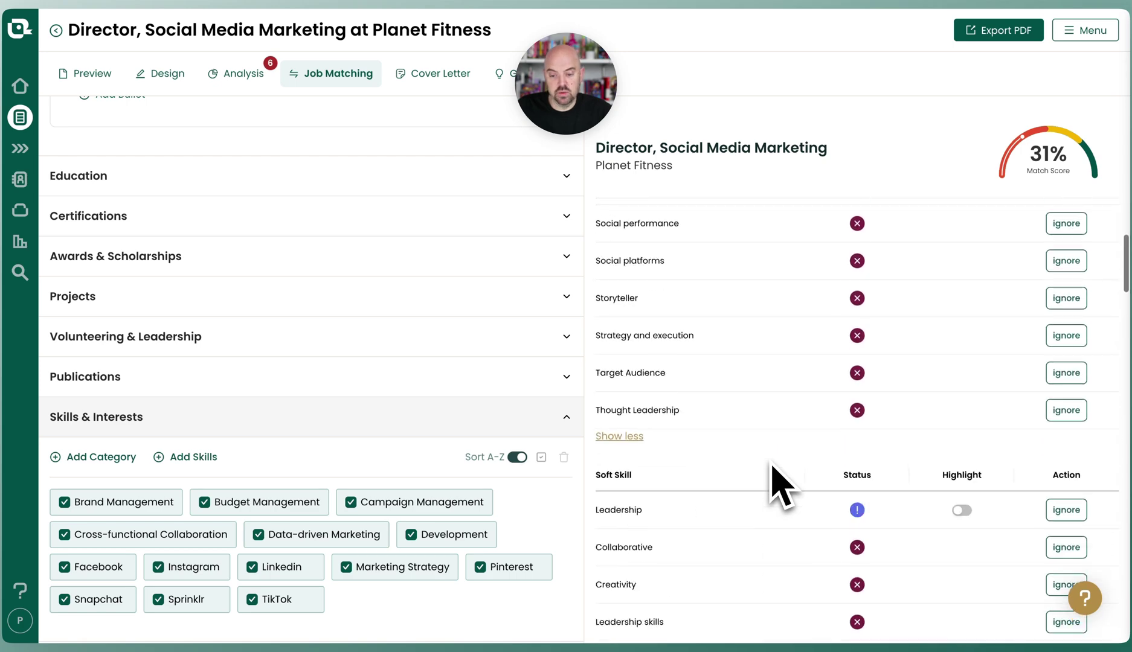
scroll(782, 486, up, 3)
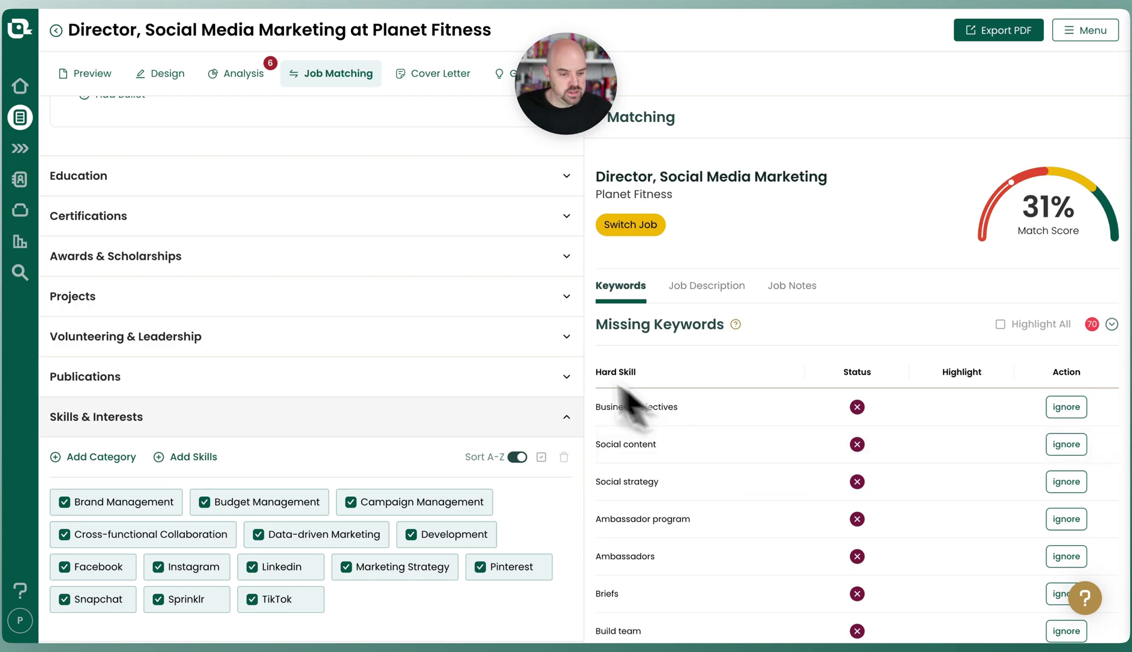
scroll(284, 402, up, 15)
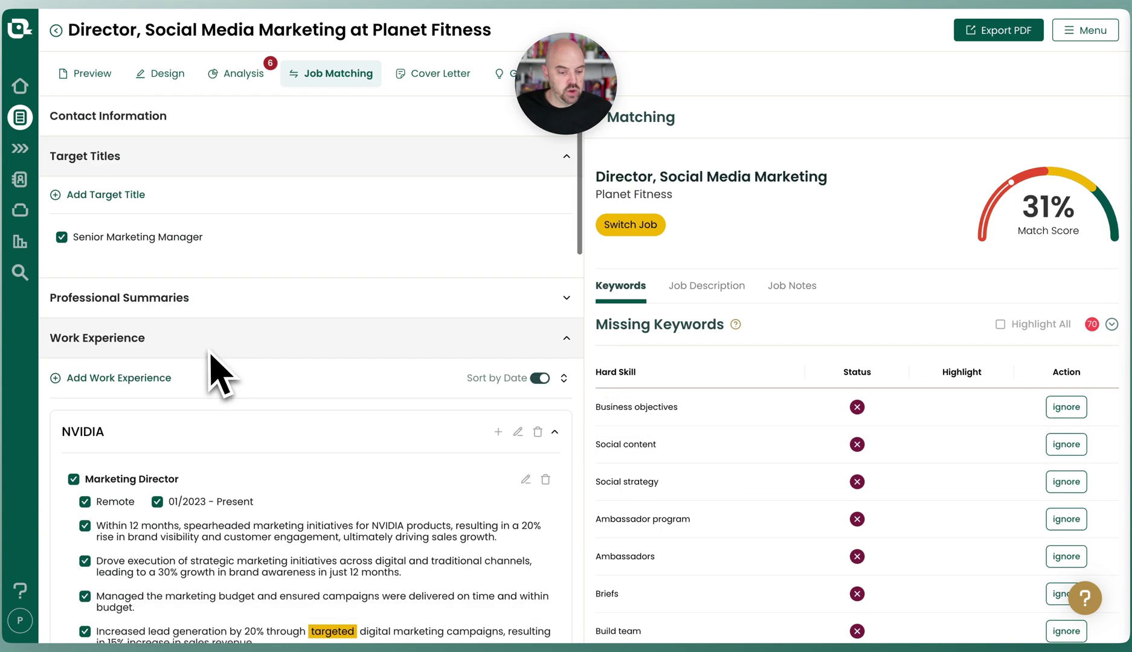
scroll(225, 372, down, 5)
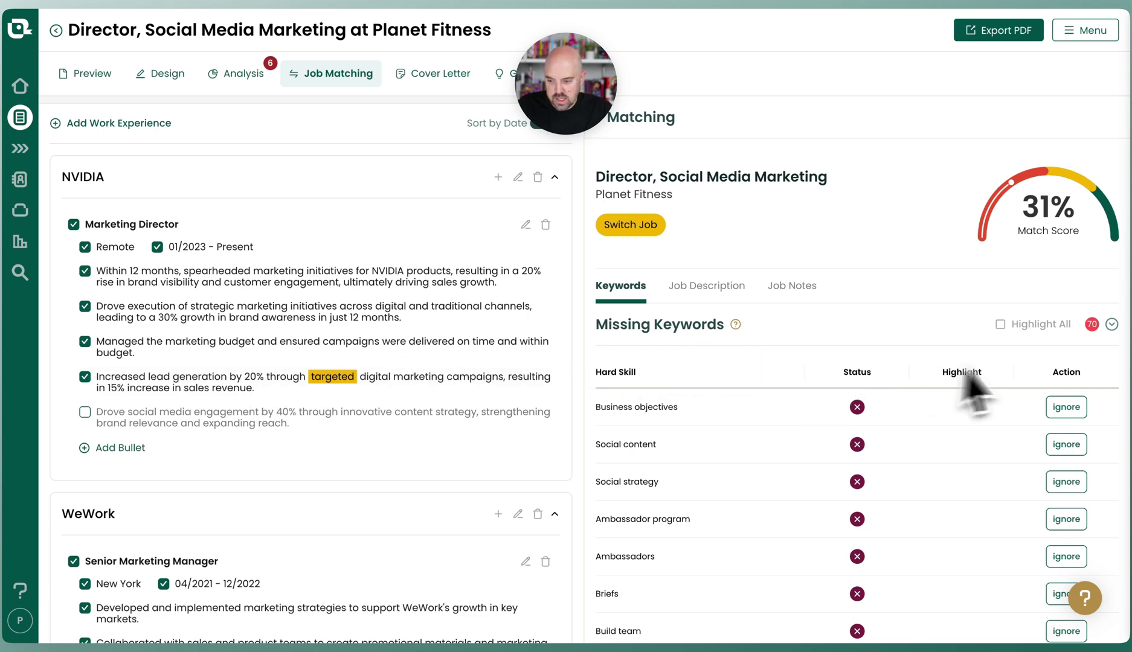
Highlight all missing keywords in the resume and check the professional summaries against the missing keyword list.
click(1001, 325)
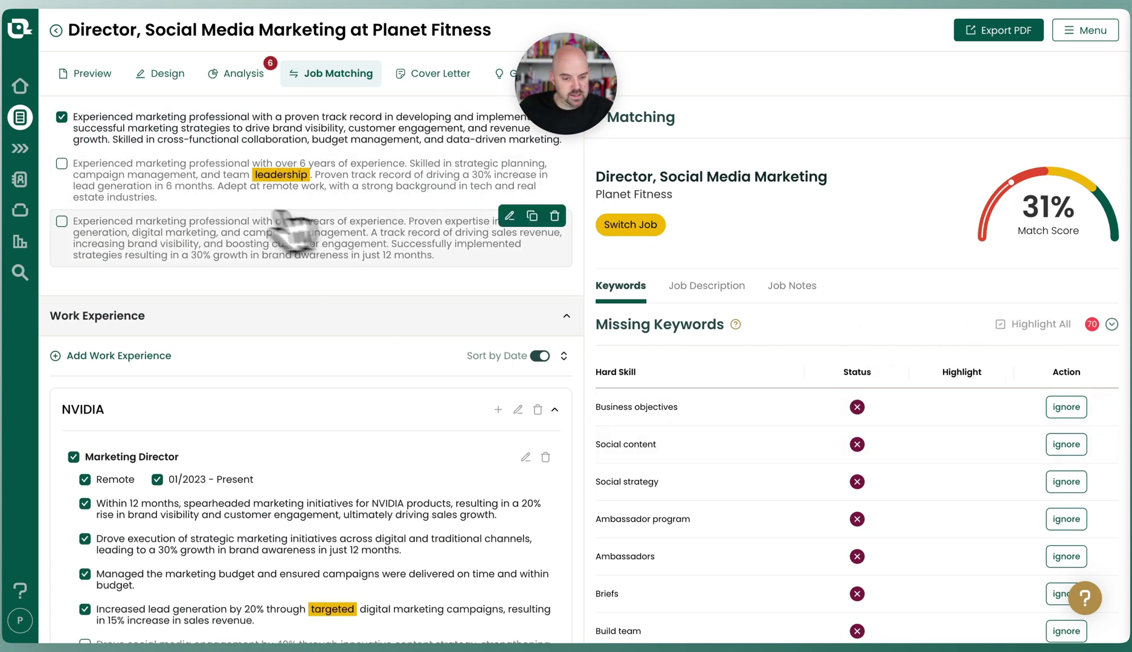
scroll(888, 435, down, 5)
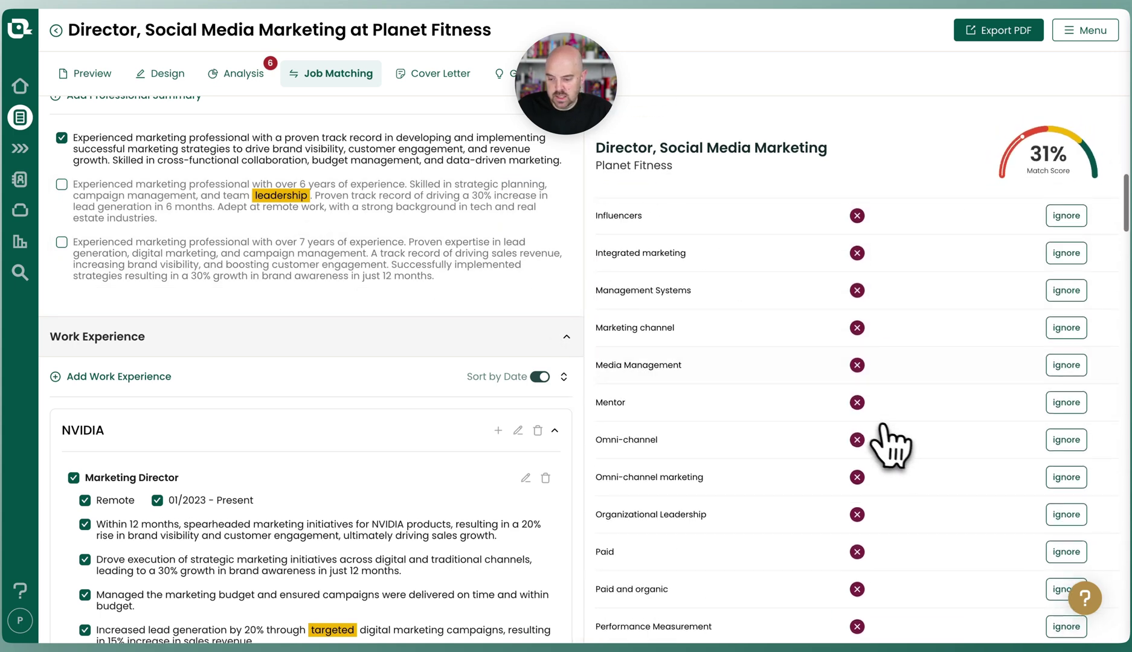
scroll(893, 448, down, 10)
scroll(906, 444, up, 5)
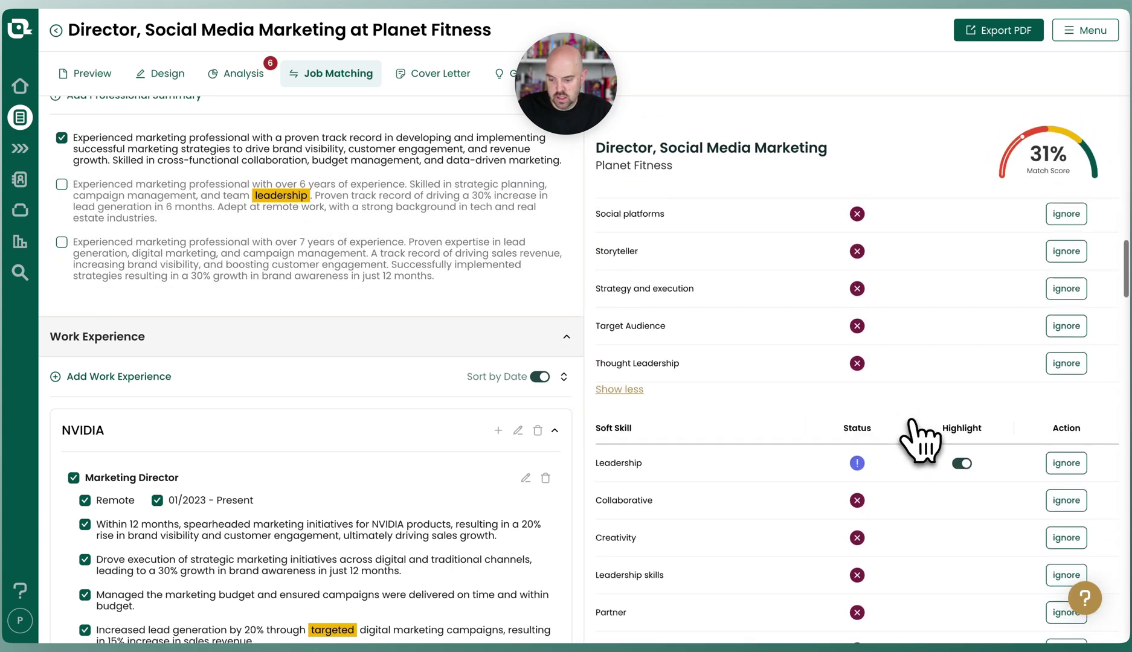
Collapse the missing and matched keyword lists and highlight all matched keywords in the resume.
scroll(758, 367, up, 10)
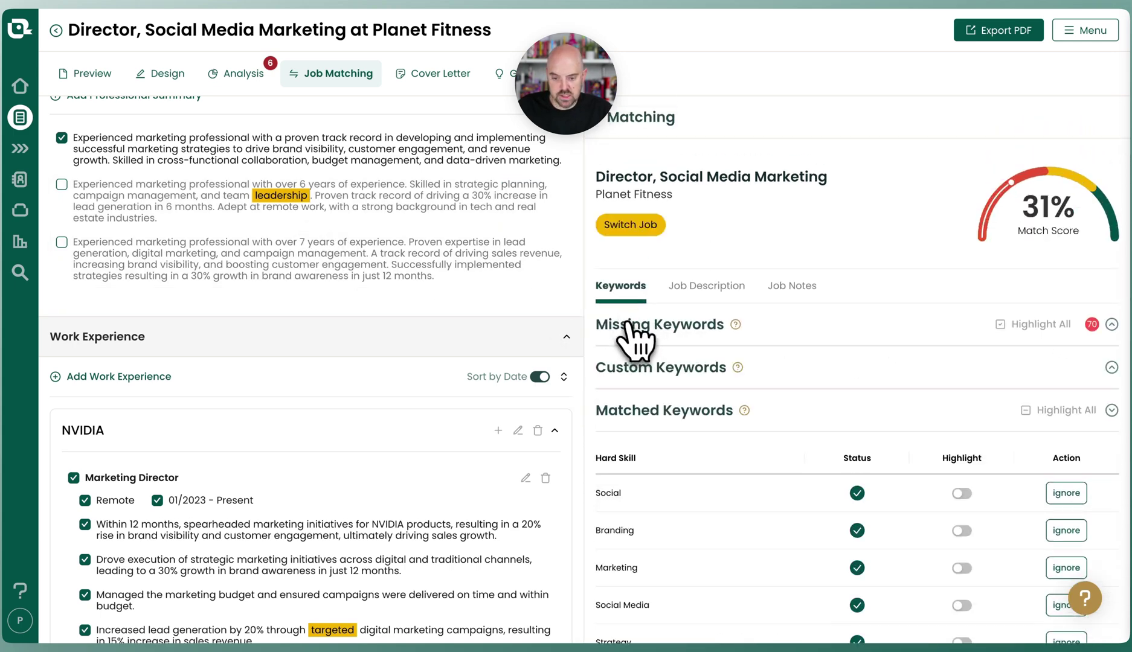
click(640, 370)
click(651, 379)
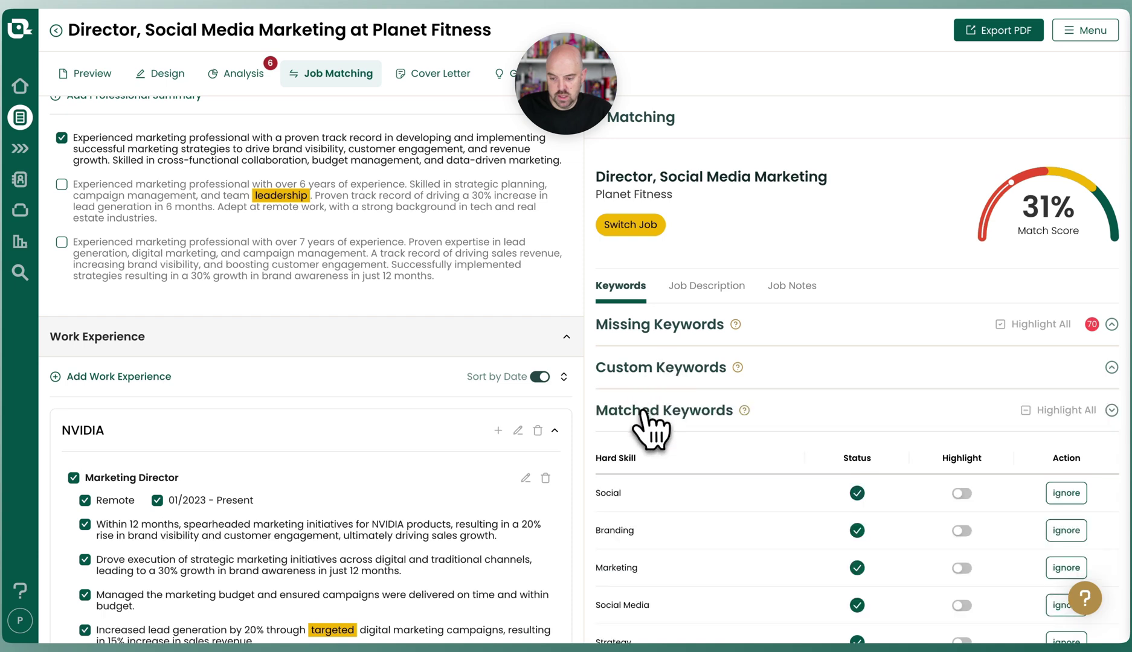
click(647, 411)
click(1026, 411)
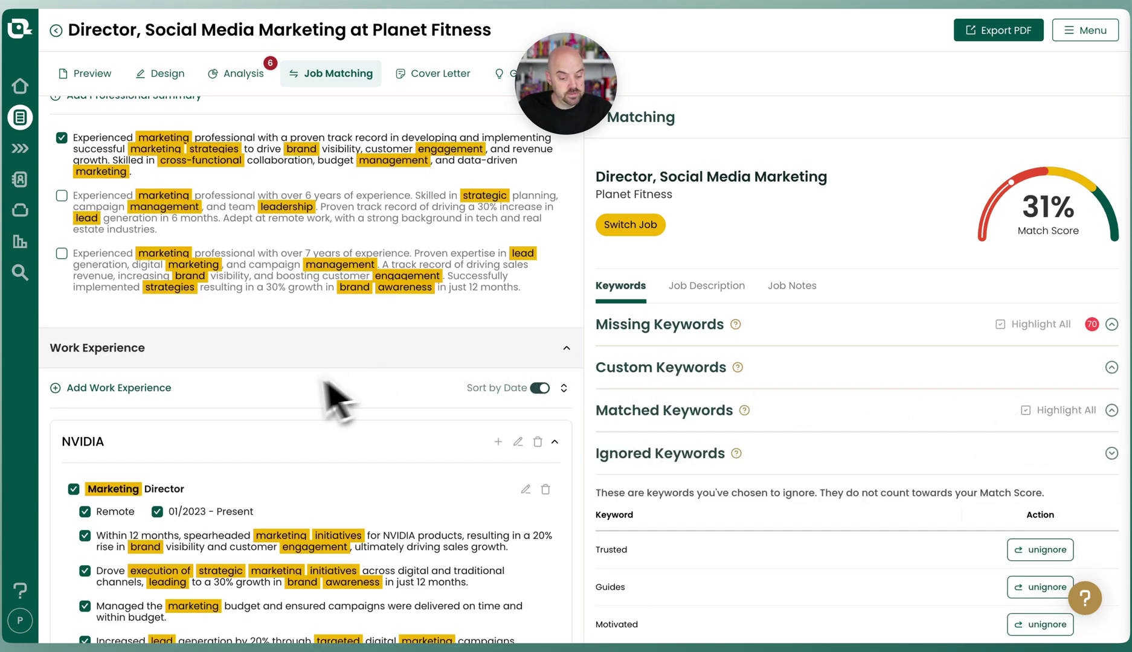
Include the unused social media bullets under NVIDIA and WeWork Senior Marketing Manager, plus the campaign bullet under Facebook Marketing Coordinator.
scroll(308, 395, down, 4)
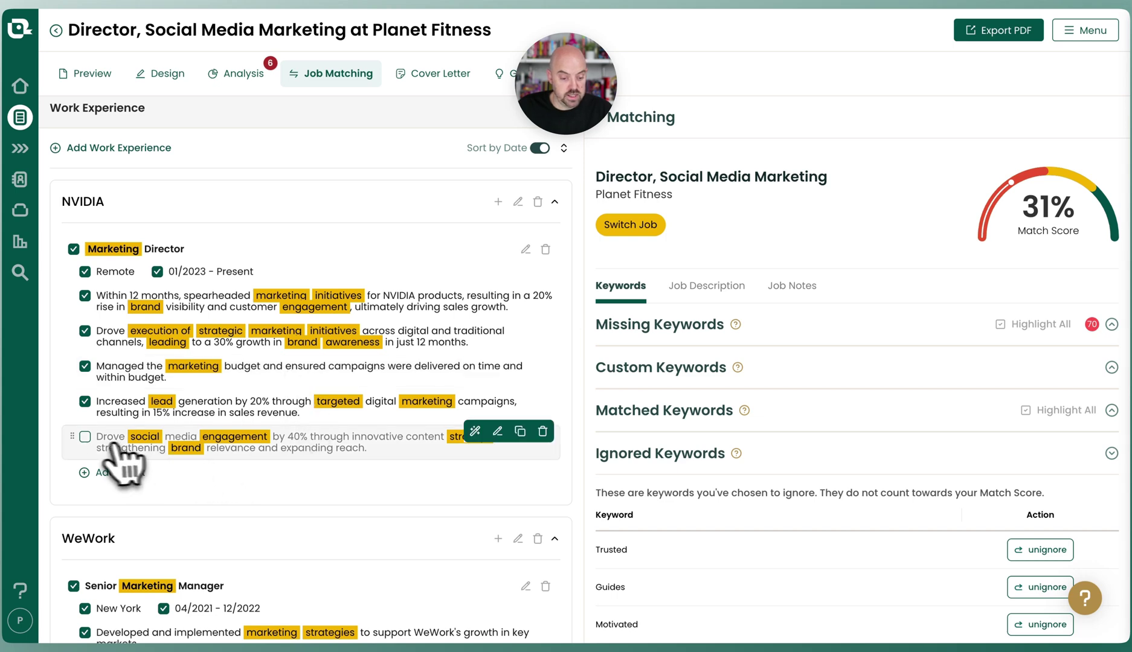
click(85, 436)
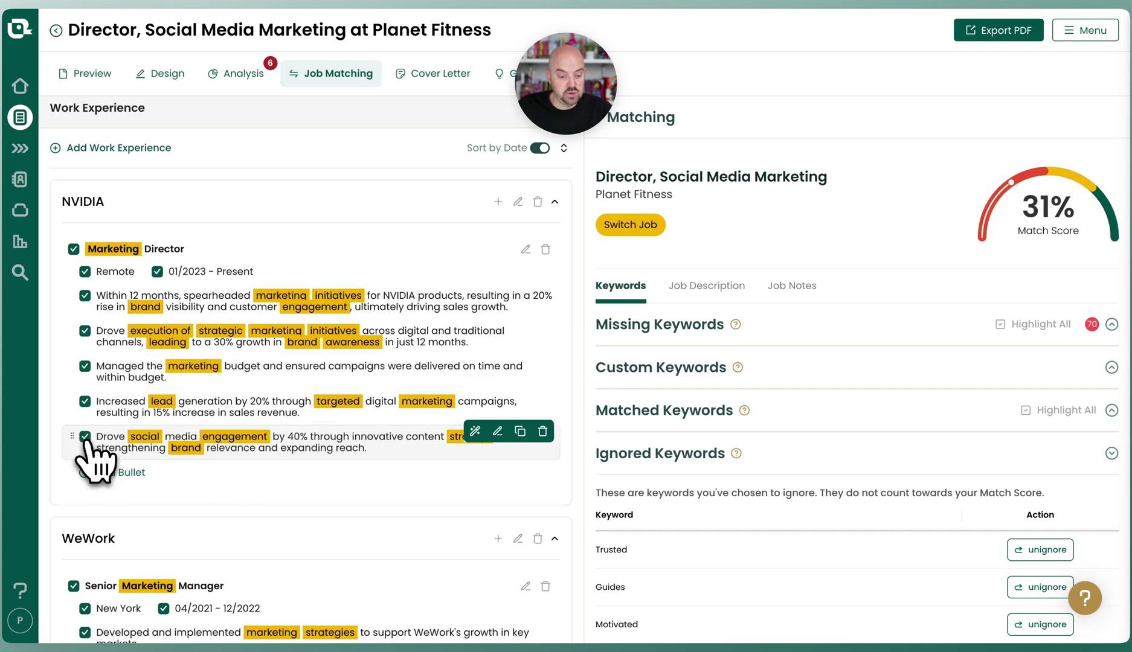
scroll(318, 465, down, 4)
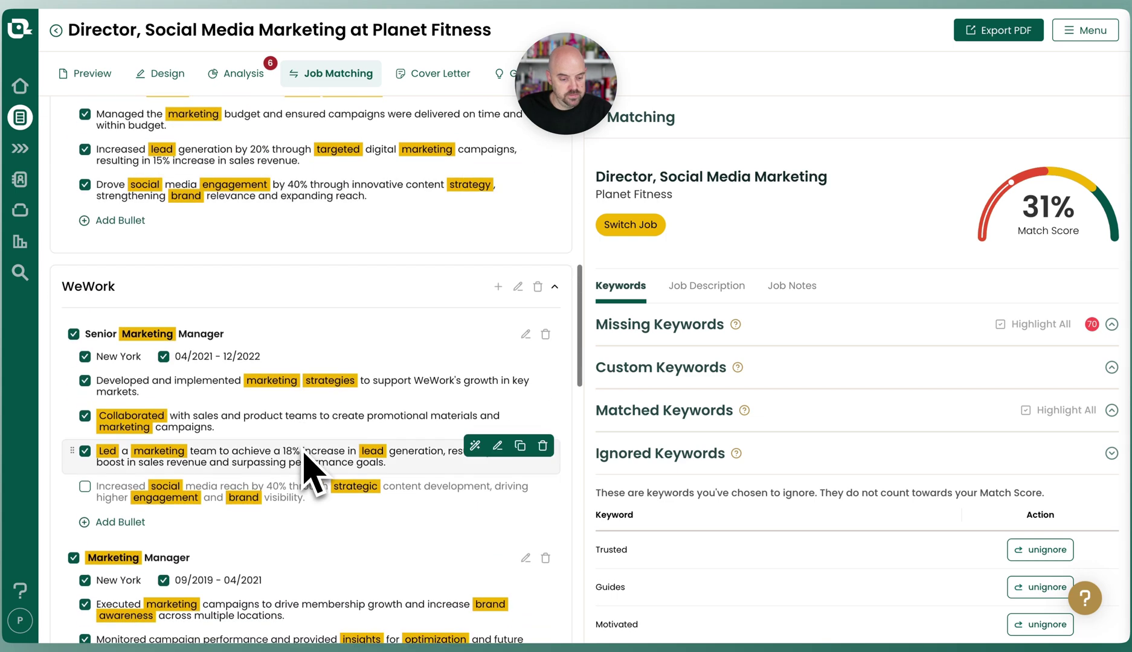
click(85, 487)
scroll(302, 425, down, 4)
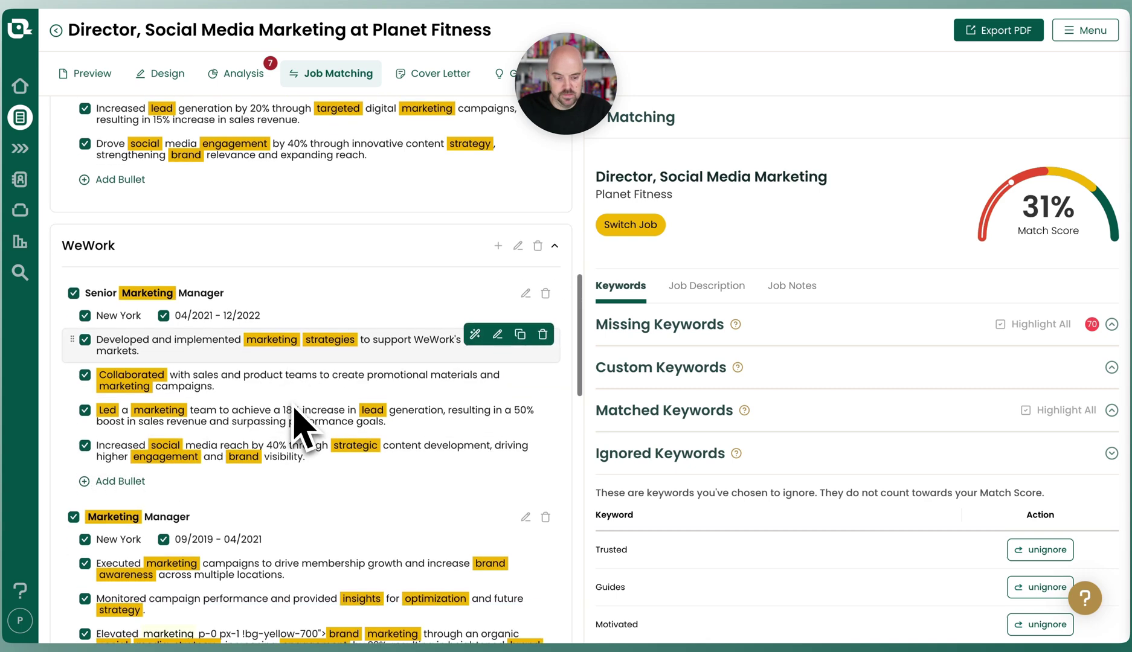
scroll(301, 426, down, 3)
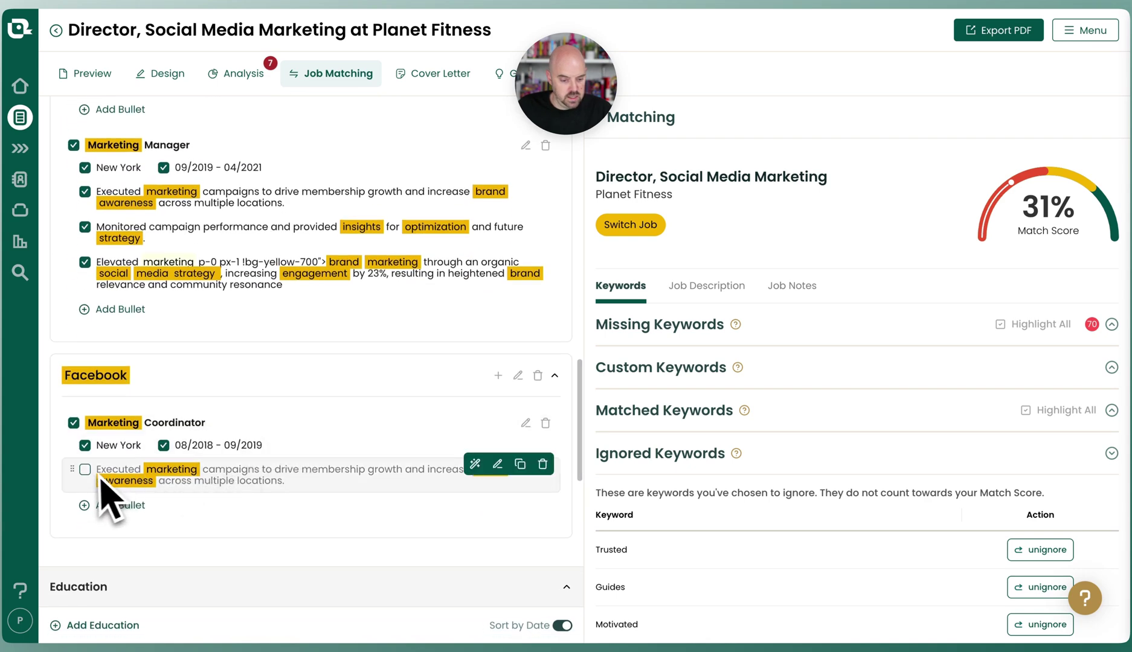
click(84, 469)
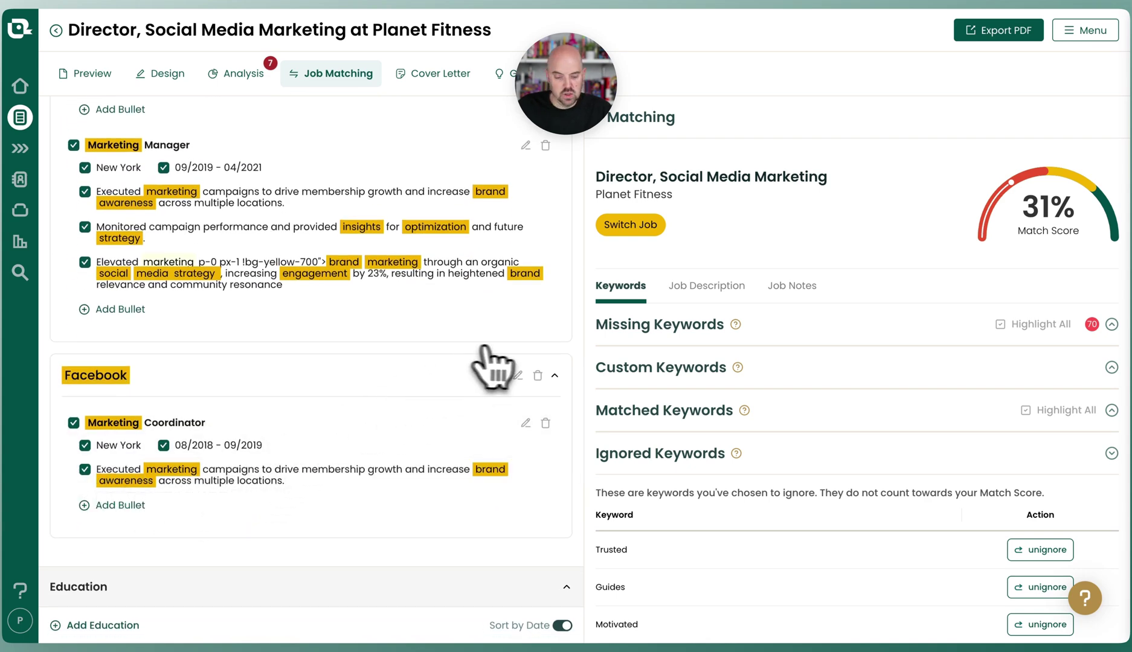
Expand the missing keywords list and generate AI drafts for a new bullet under the NVIDIA Marketing Director role.
scroll(240, 442, up, 10)
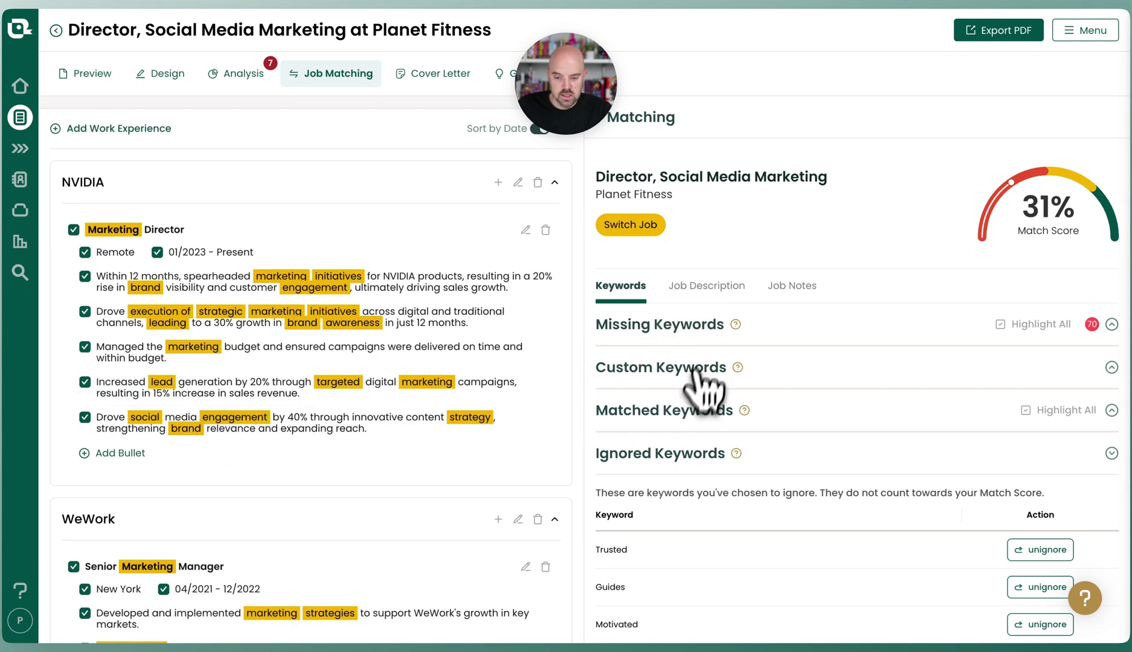
click(642, 328)
scroll(836, 442, down, 3)
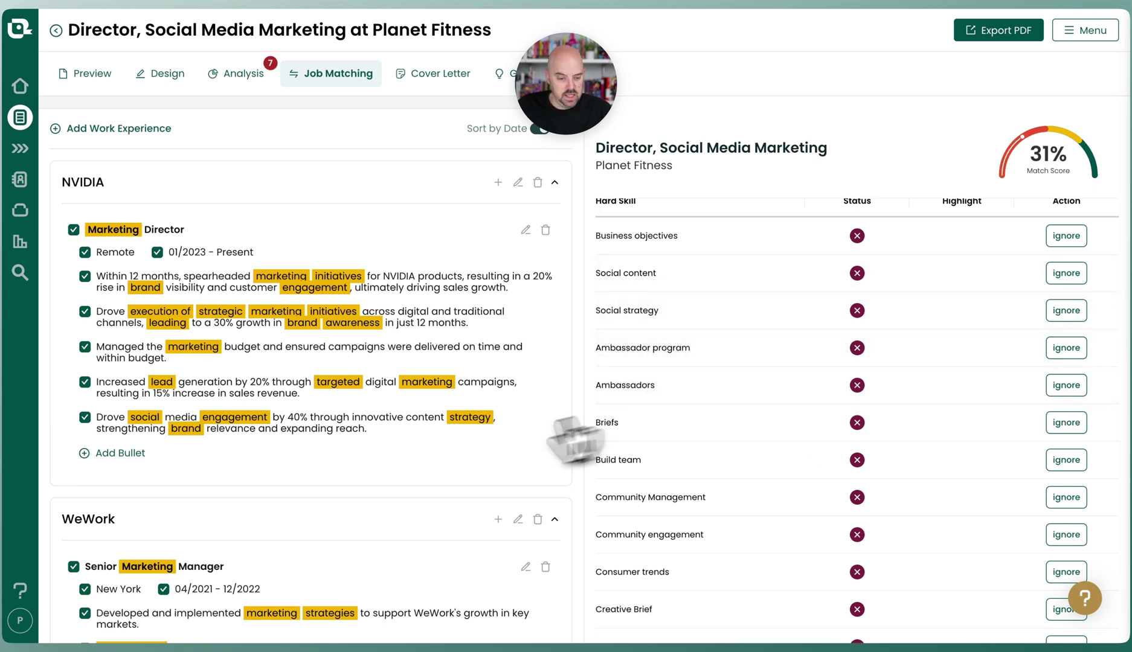
click(120, 452)
scroll(242, 471, down, 4)
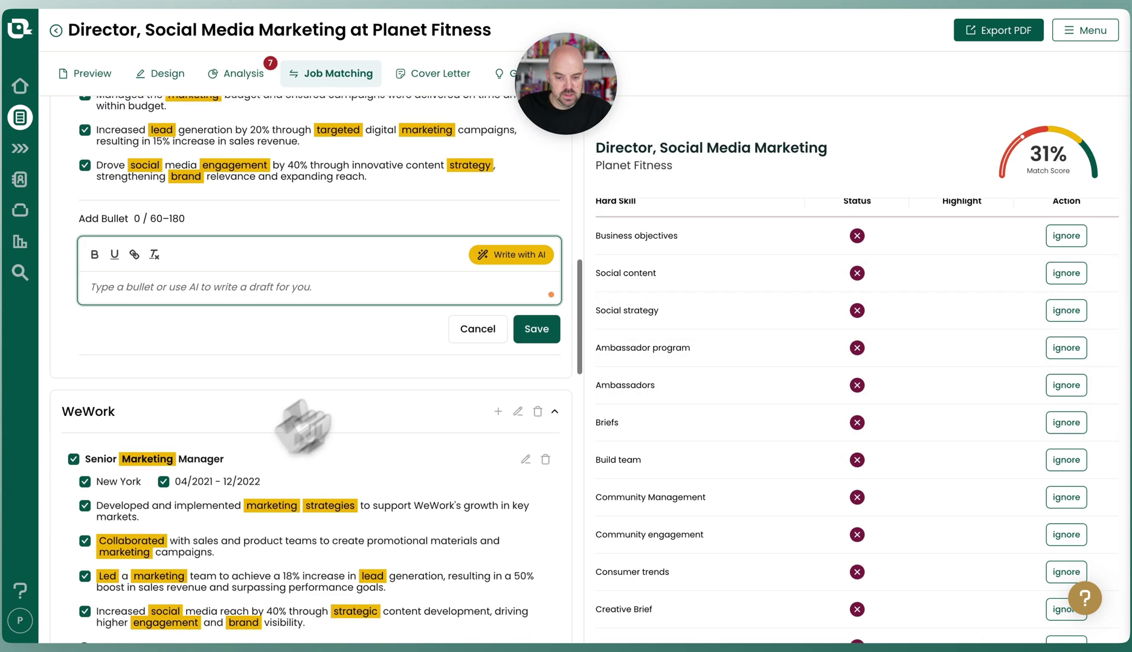
click(515, 254)
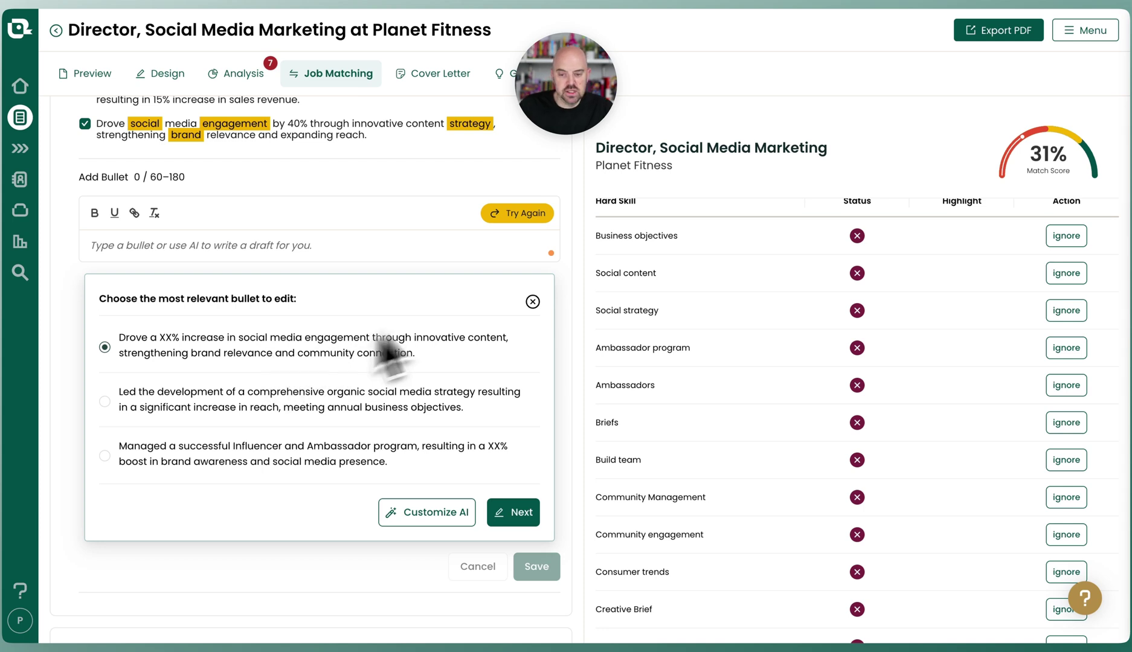
Regenerate the bullet drafts with the keywords Social content and Social strategy, and save the one about a 40% increase in engagement.
click(450, 514)
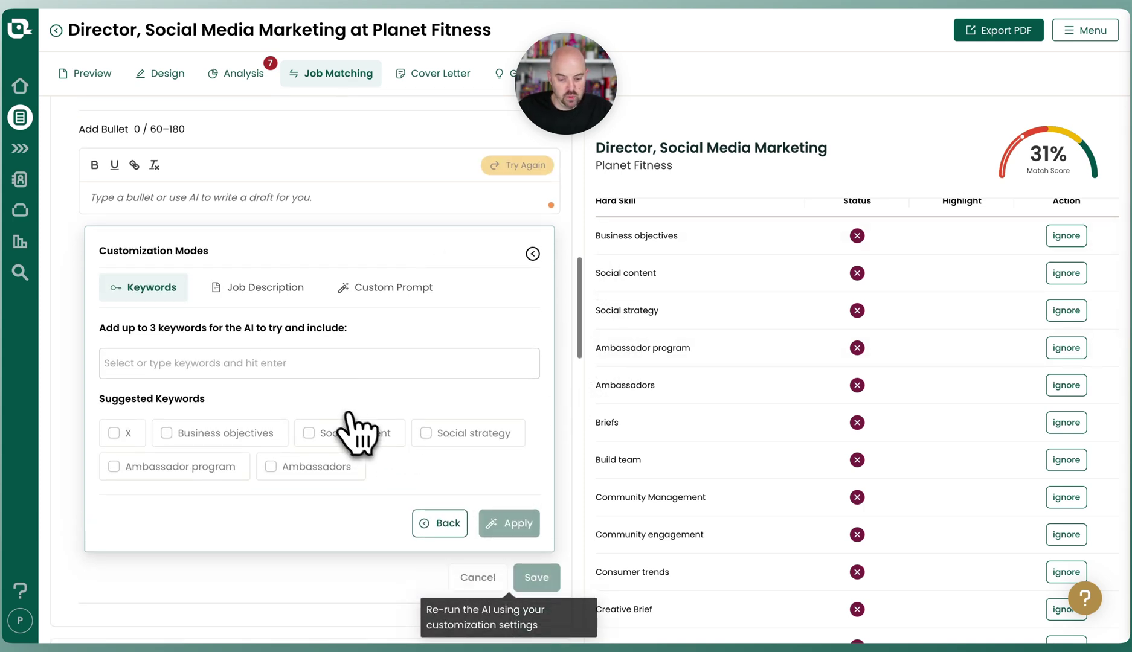
click(365, 437)
click(423, 443)
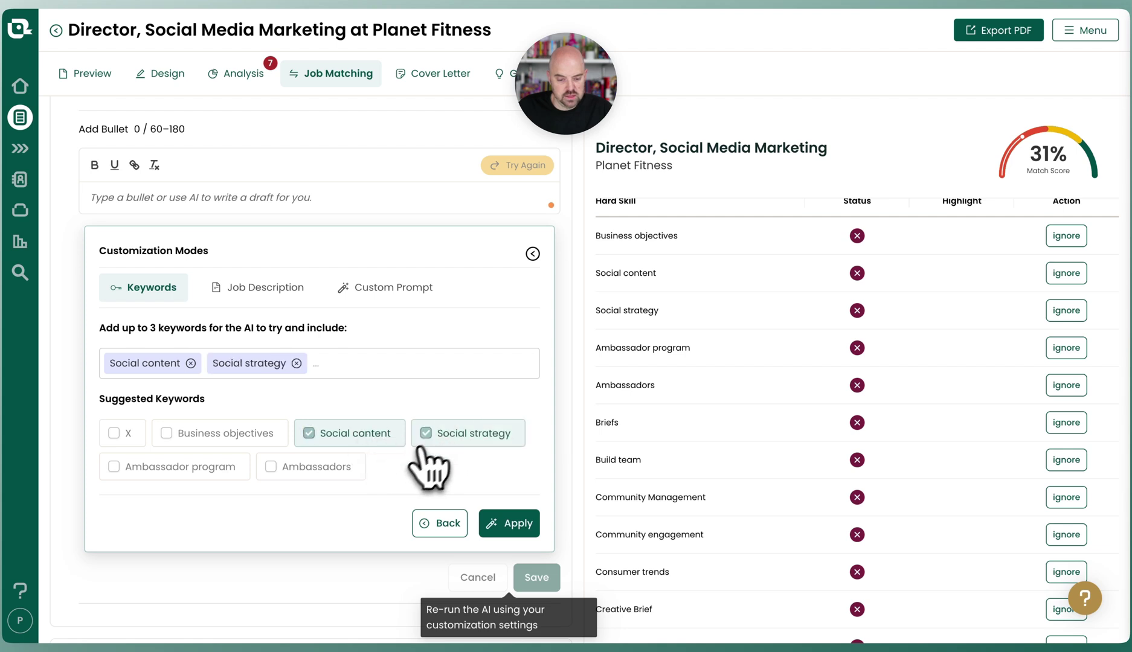
click(508, 527)
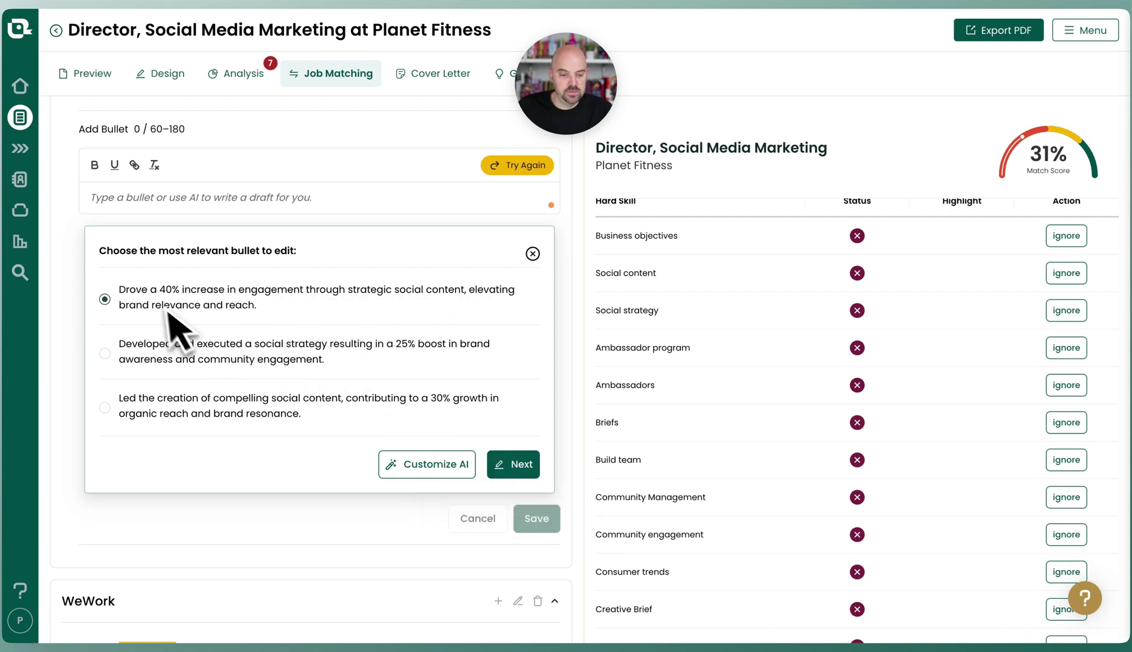
click(519, 465)
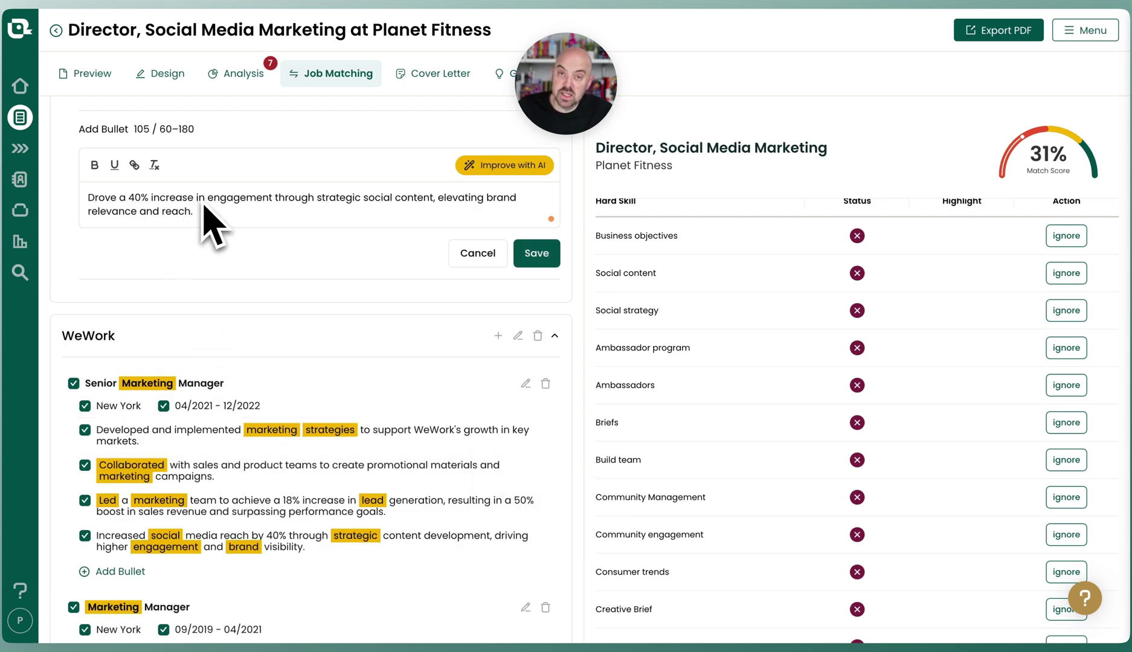
click(536, 254)
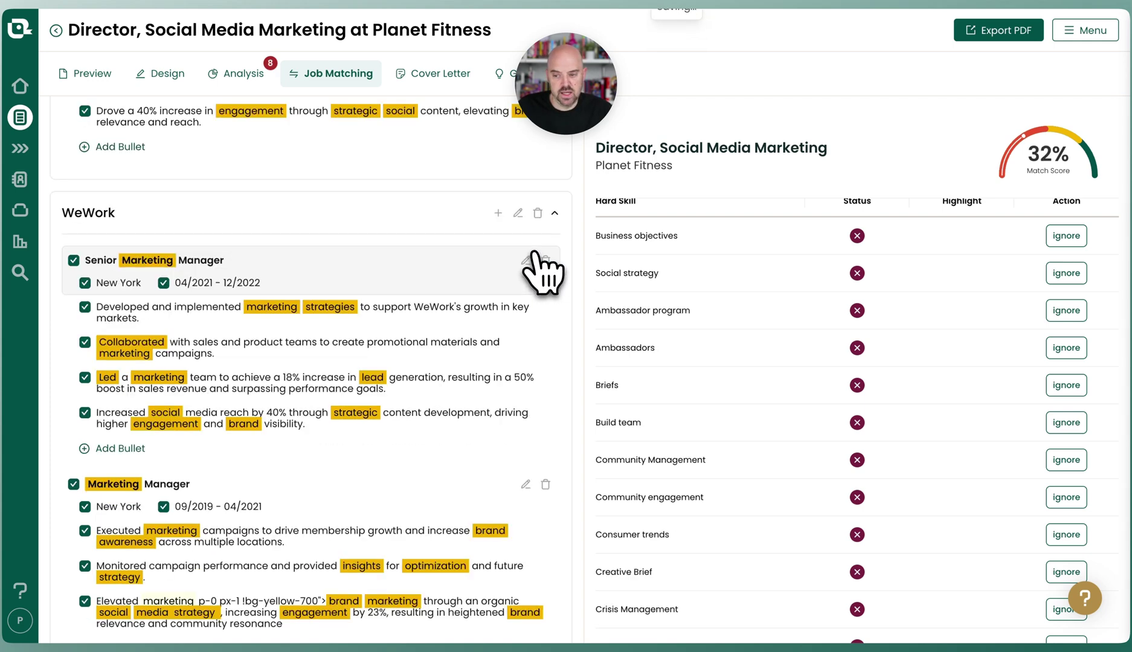
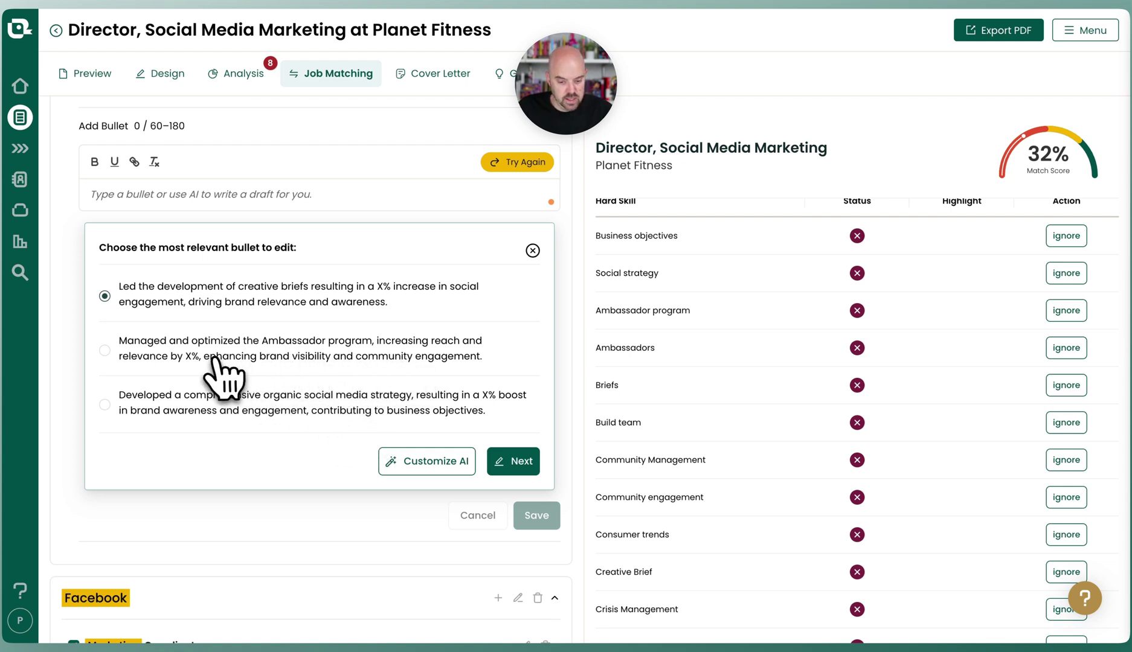
Use the Ambassador program draft for the new WeWork Marketing Manager bullet and set its placeholder percentage to 23%.
click(217, 357)
click(513, 461)
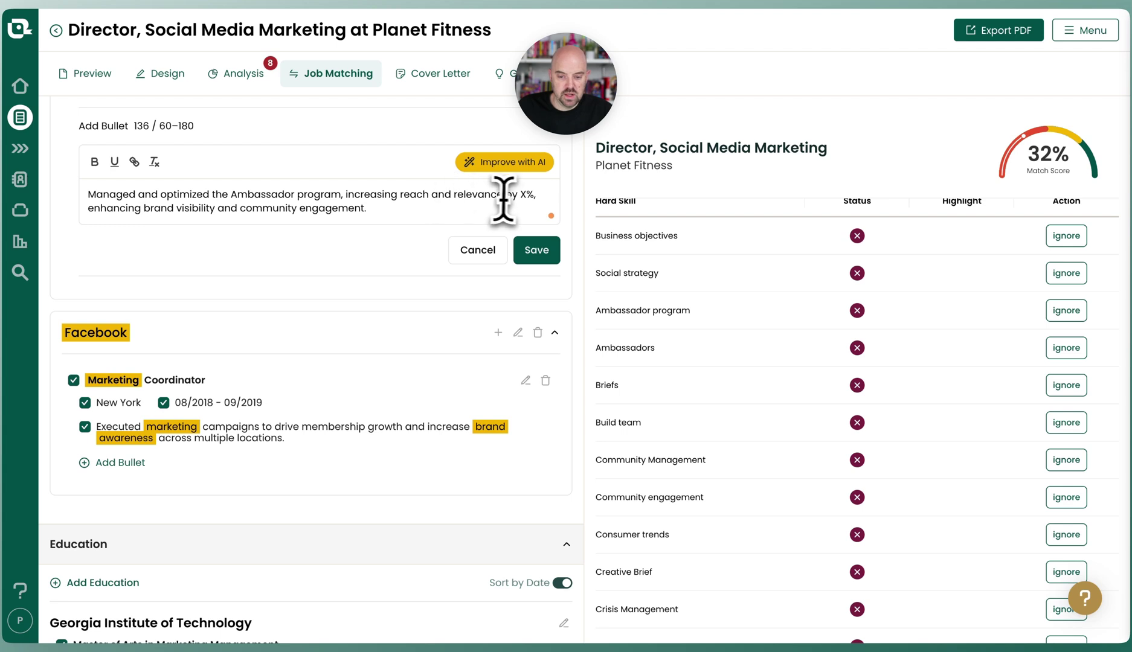
click(524, 197)
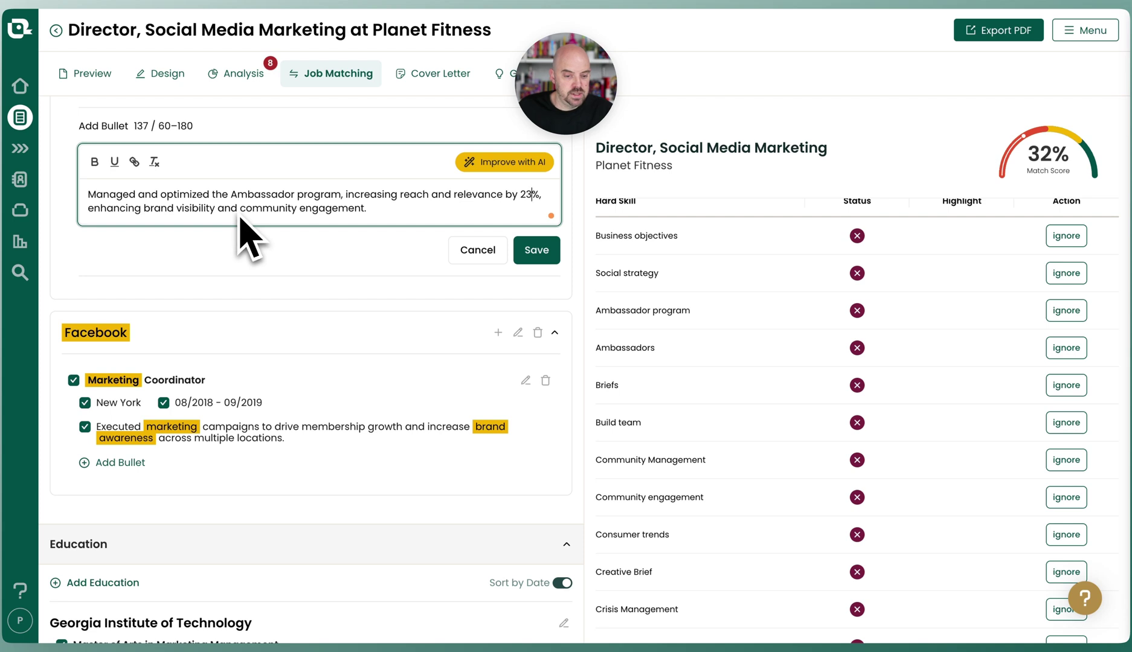
click(367, 212)
text(.)
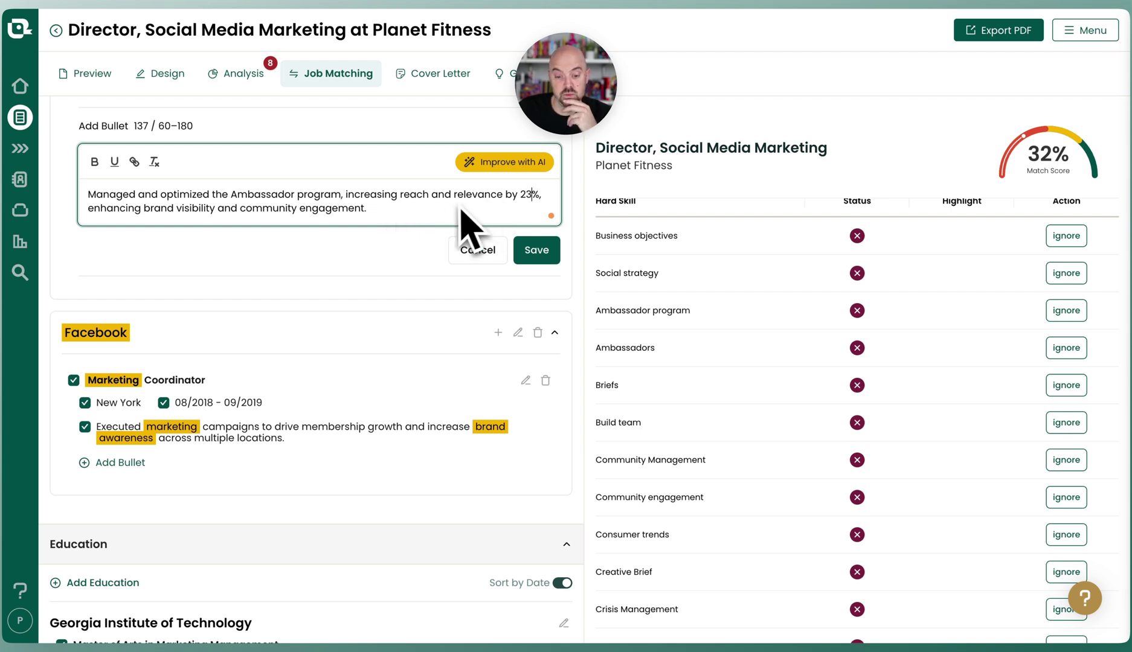
Improve the Ambassador program bullet with AI using a custom prompt asking to add how the briefing process was managed.
click(503, 161)
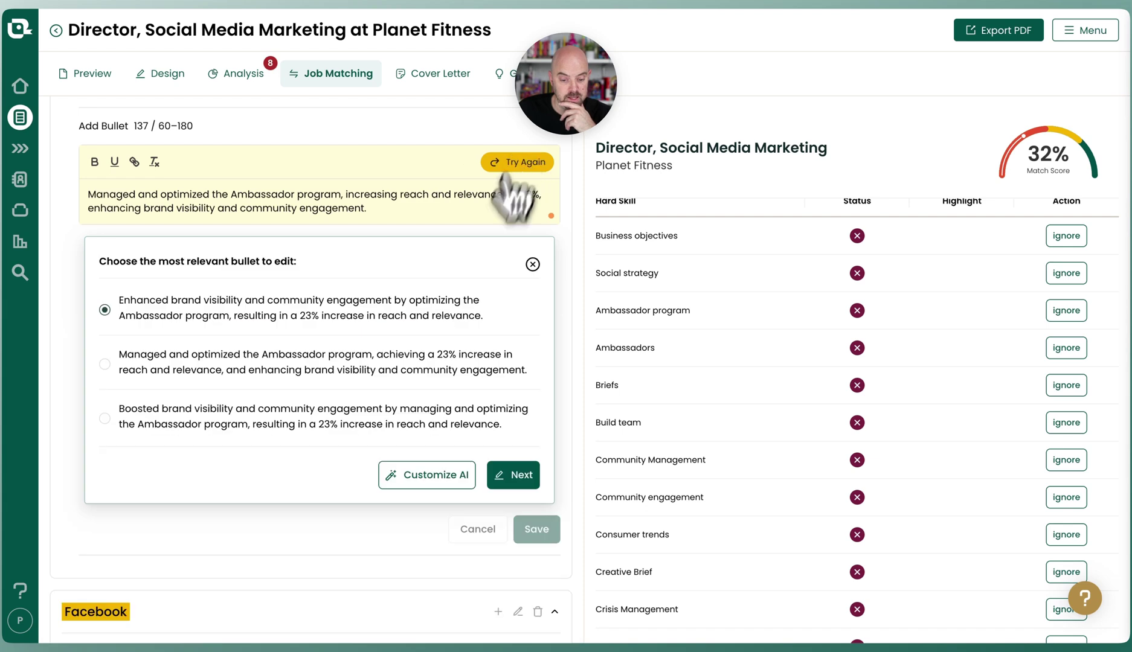
click(443, 477)
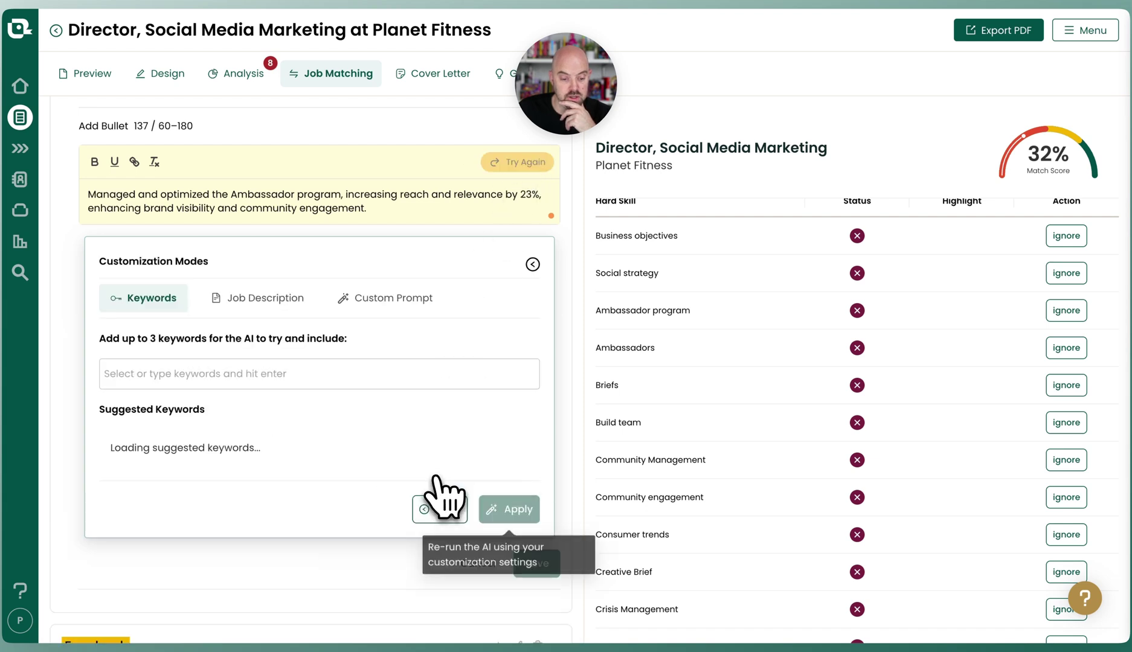
click(389, 297)
click(326, 378)
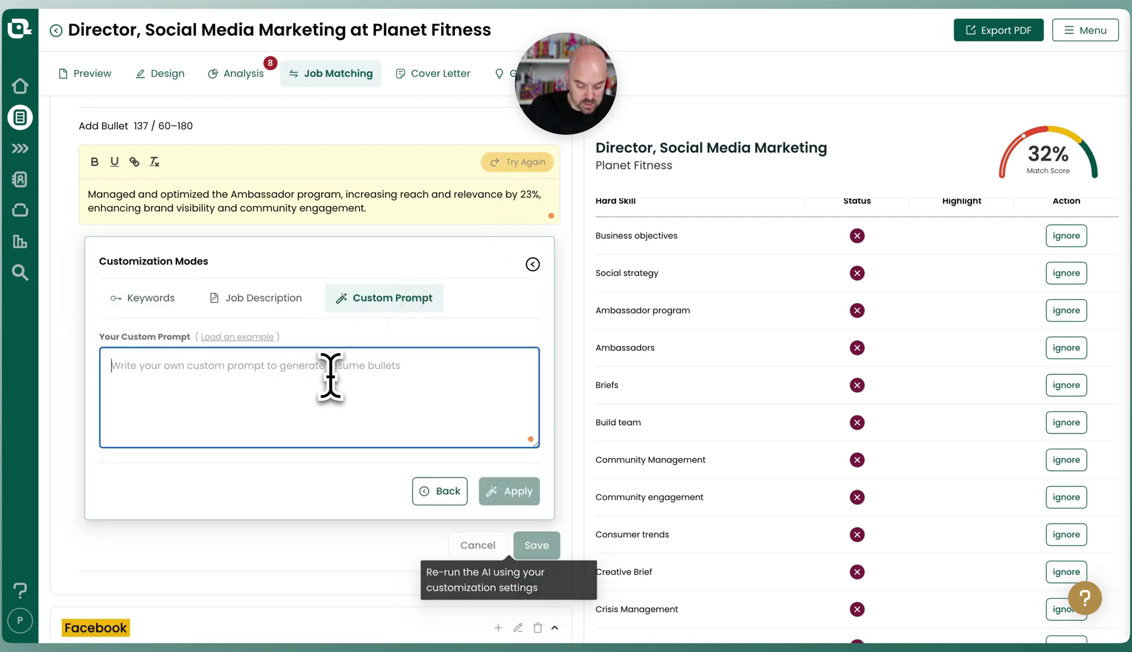
text(P)
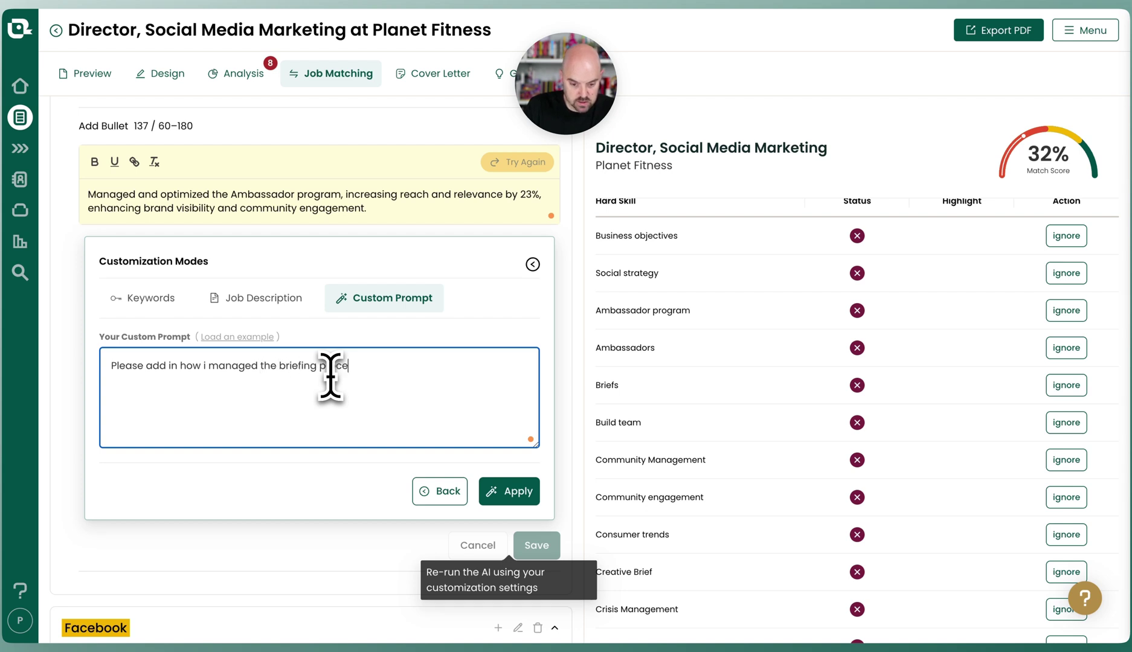
click(507, 492)
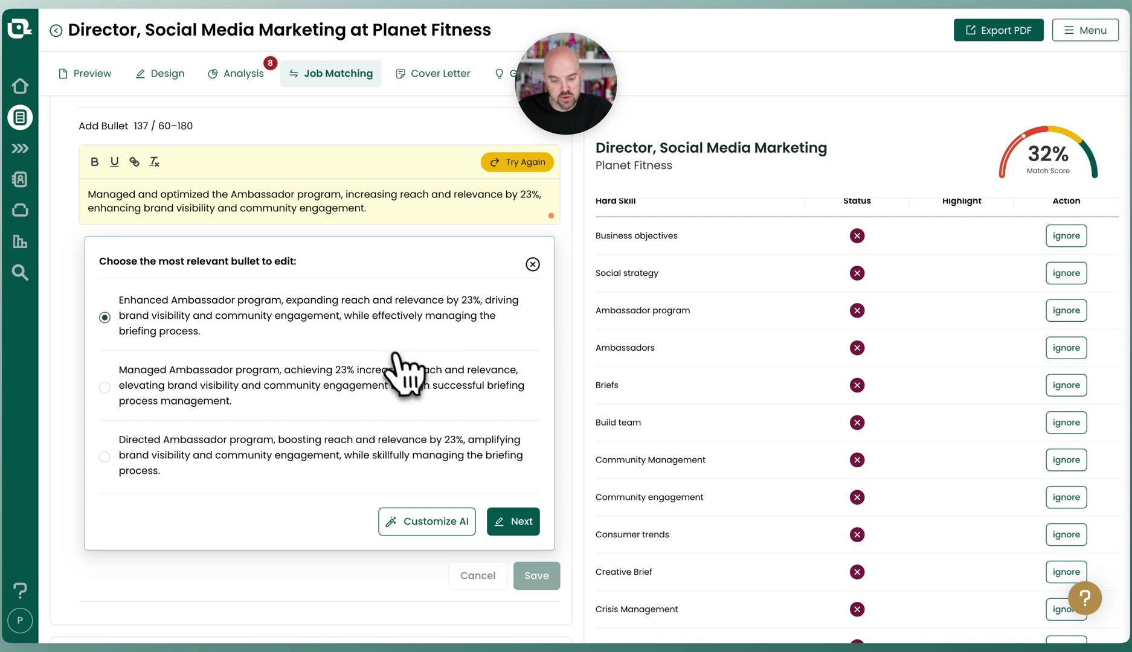
Pick the version starting "Managed Ambassador program, achieving 23% increase in reach and relevance" and save it as the new bullet.
scroll(338, 356, down, 1)
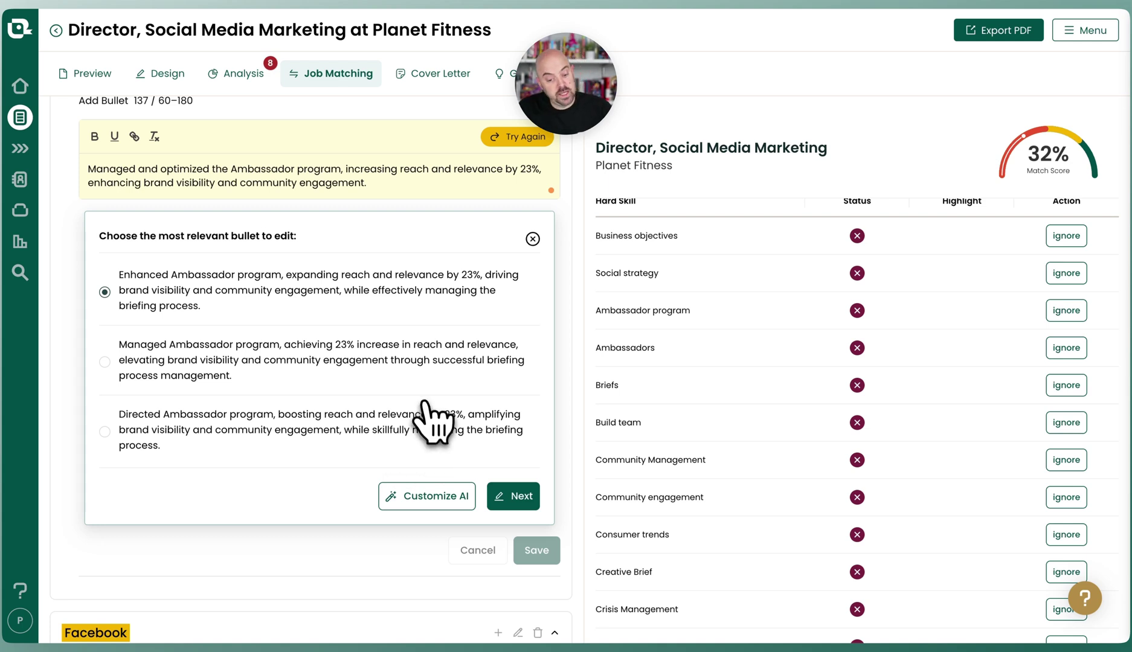
click(182, 369)
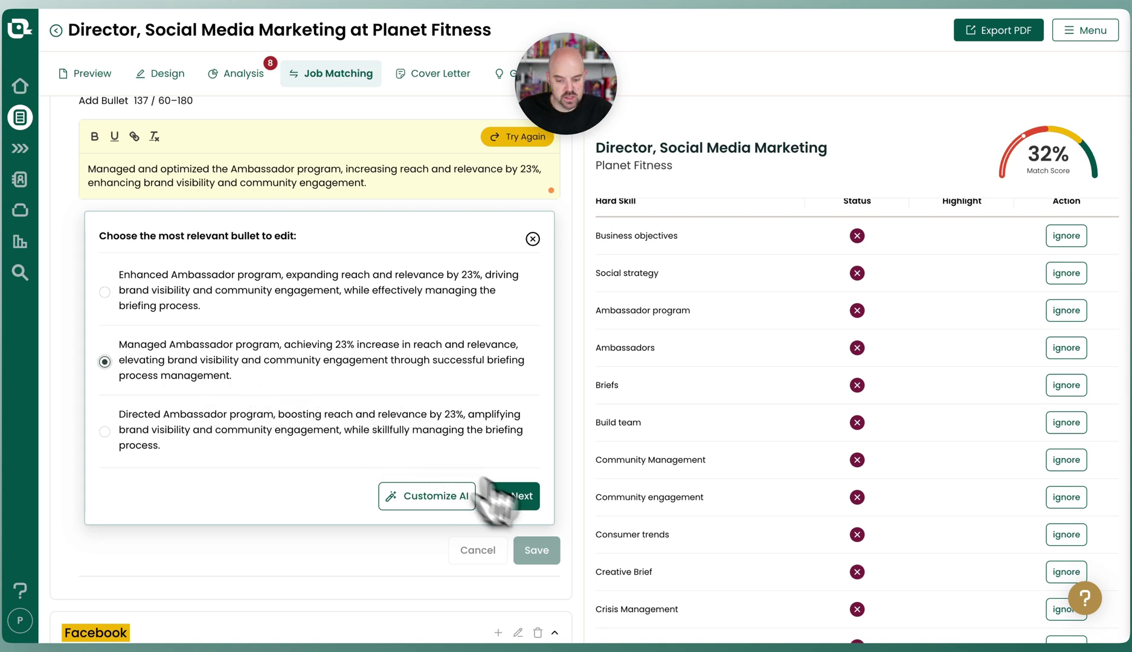
click(521, 497)
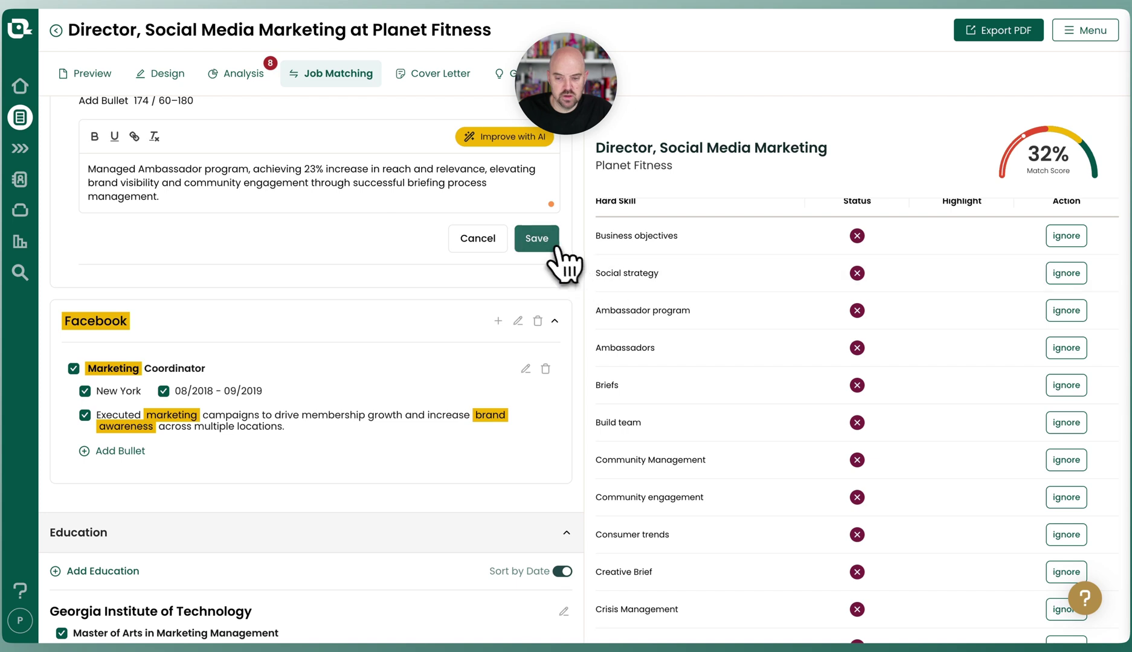
click(536, 239)
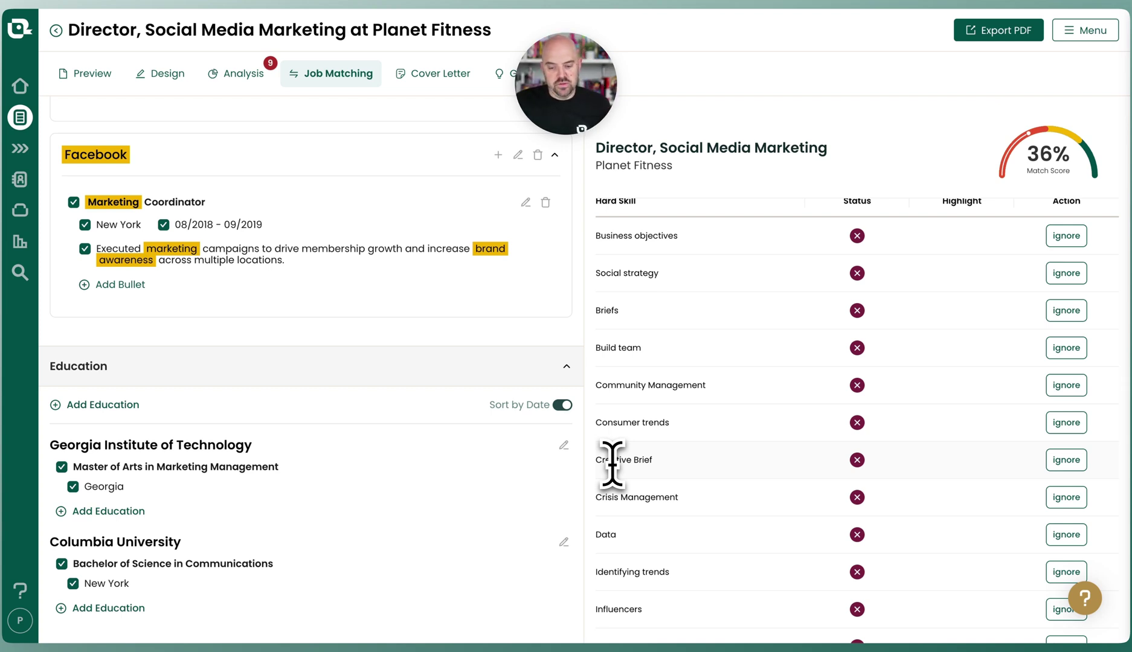
Ignore the missing hard skill keywords Creative Brief and Creative briefs.
drag(602, 460, 693, 465)
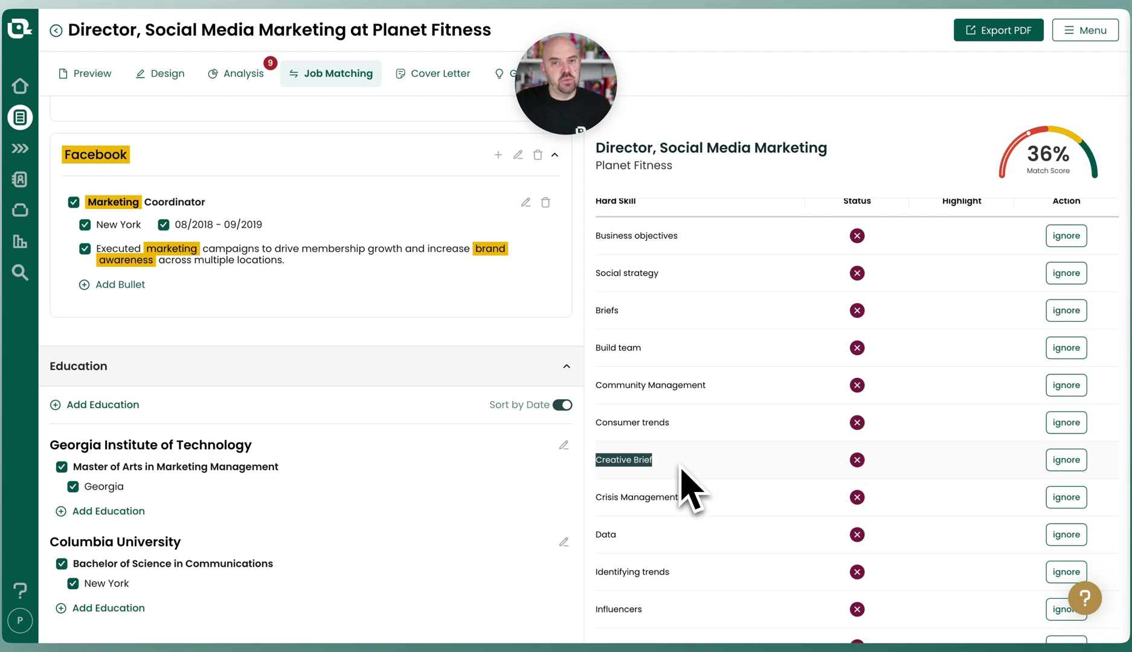
click(1066, 460)
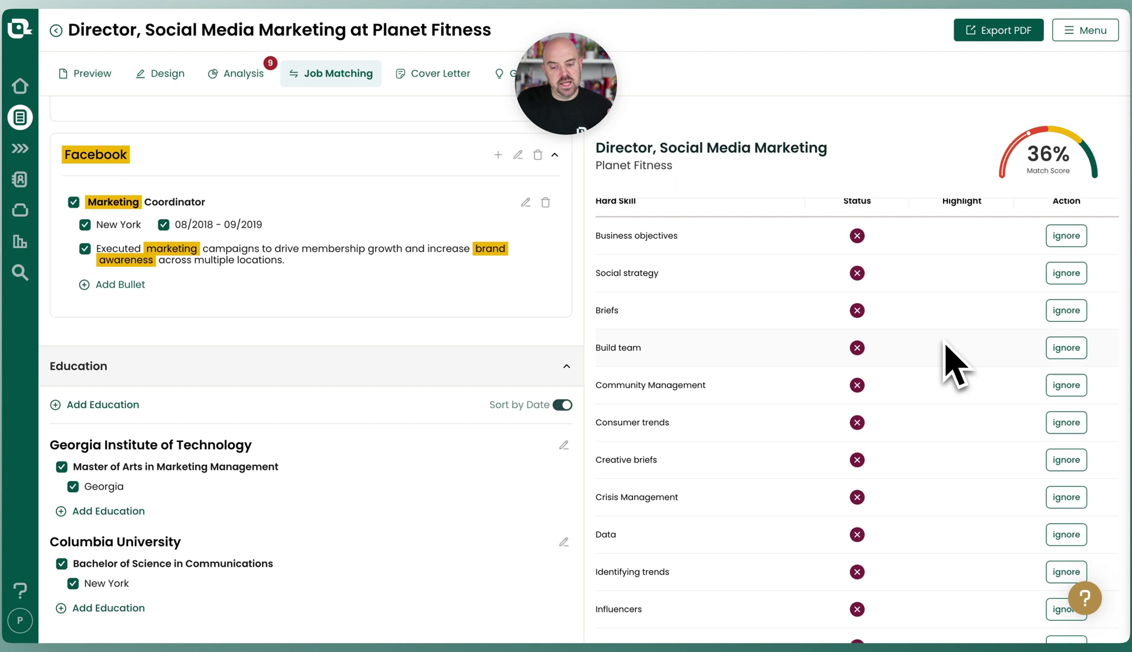
click(1066, 460)
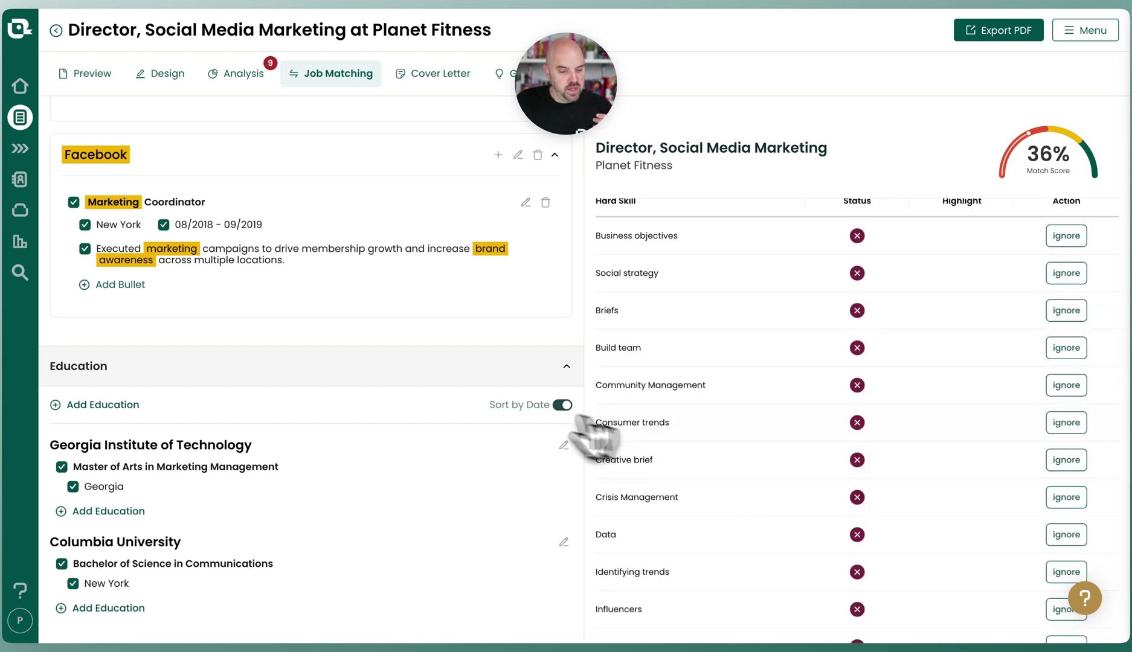
Start a new bullet under the WeWork Senior Marketing Manager role and have AI write draft options for it.
scroll(453, 371, up, 1)
scroll(669, 404, up, 2)
scroll(251, 350, up, 2)
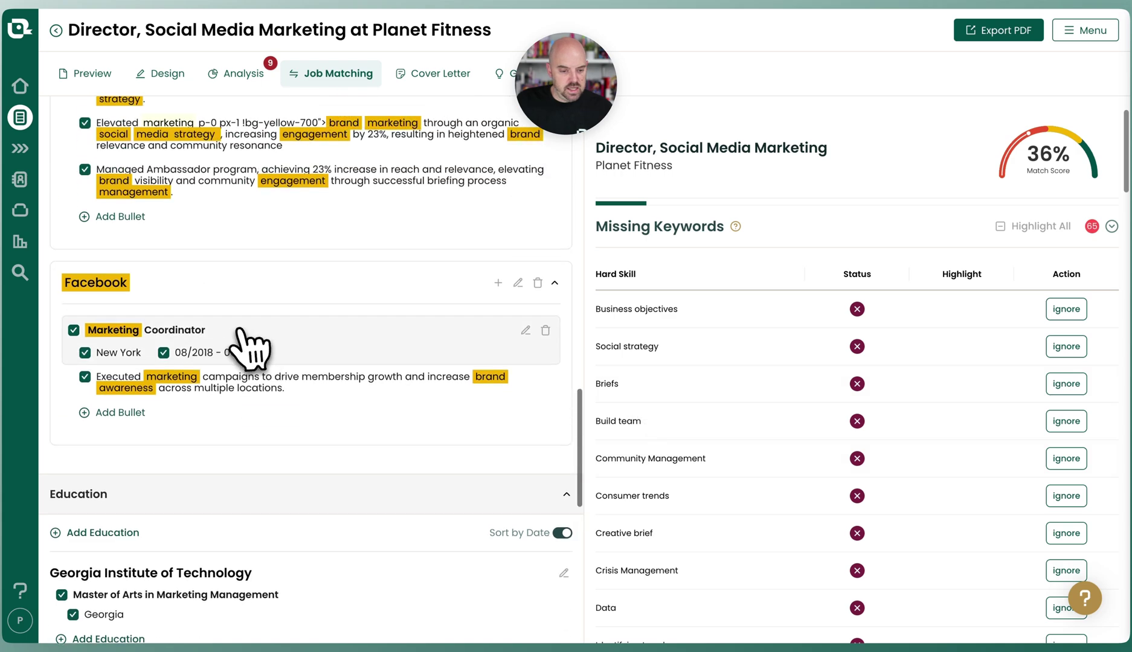
scroll(250, 351, up, 4)
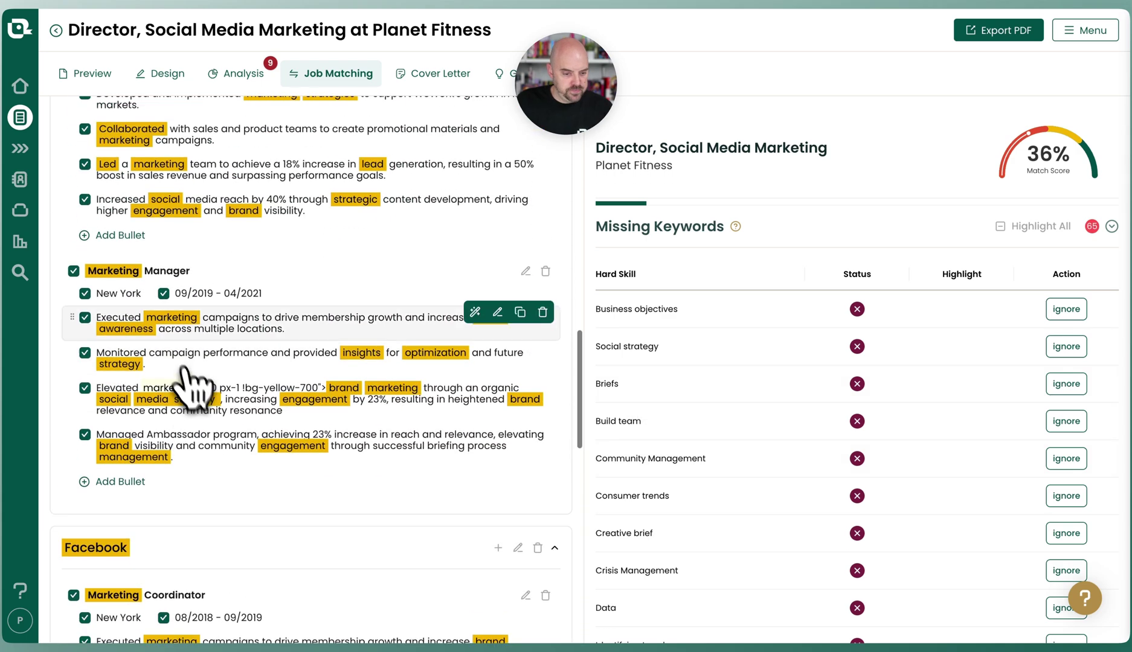
scroll(175, 362, up, 2)
click(139, 354)
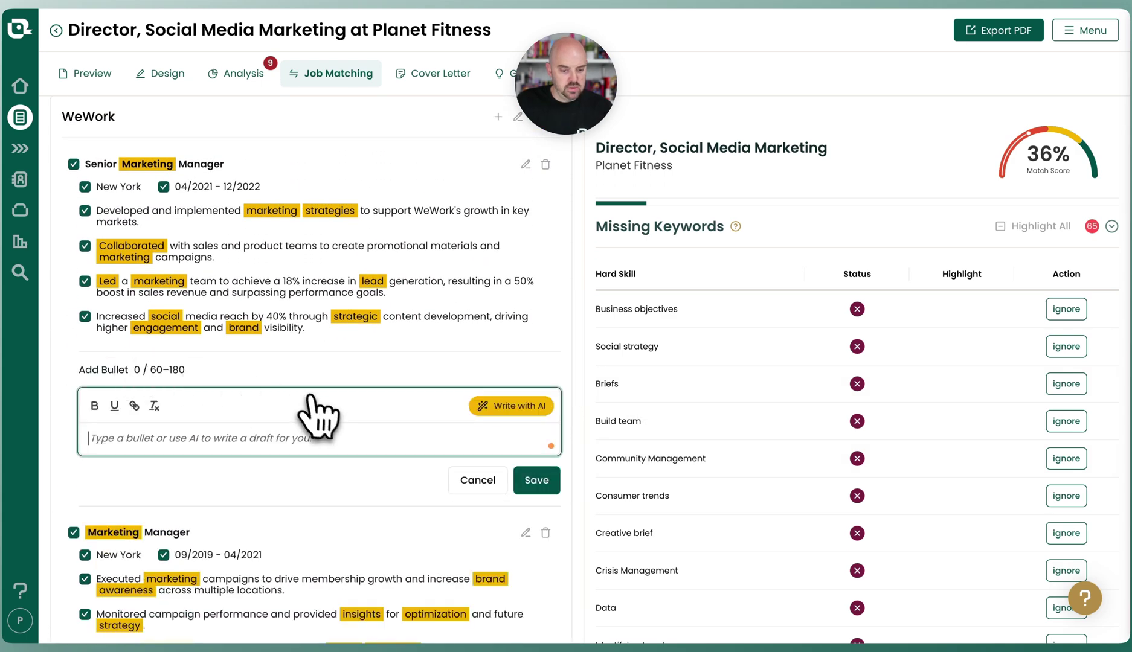
scroll(301, 395, down, 3)
click(517, 245)
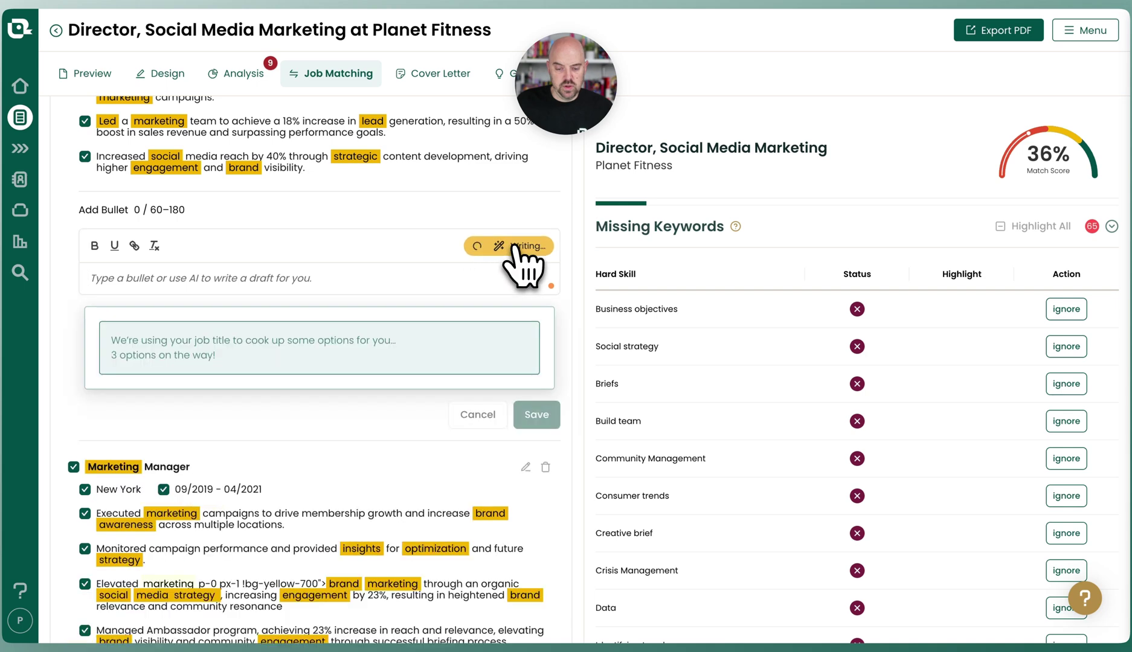
scroll(513, 314, down, 2)
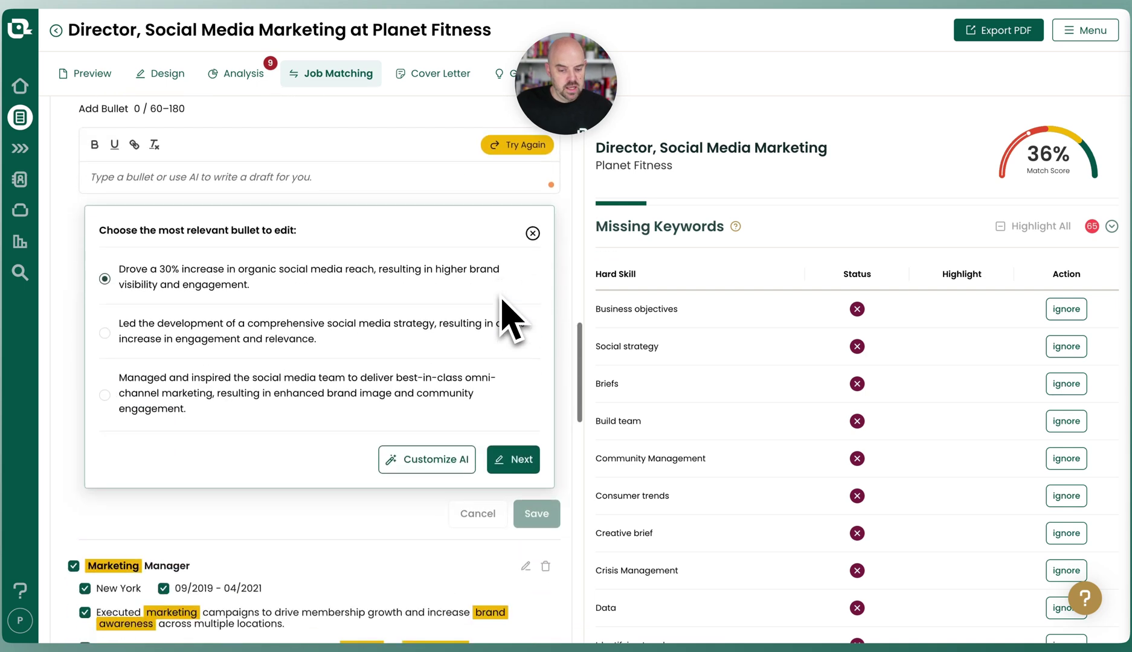
Customize the AI drafts using the job description statement "Oversees development of social content that meets annual goals".
click(450, 472)
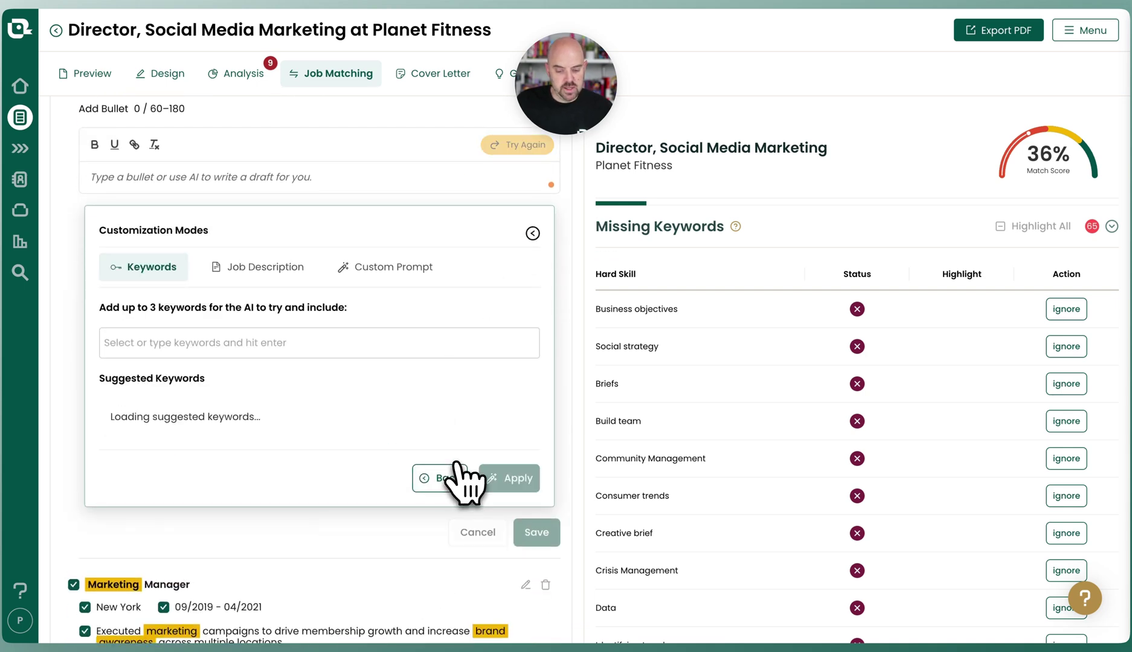
click(264, 275)
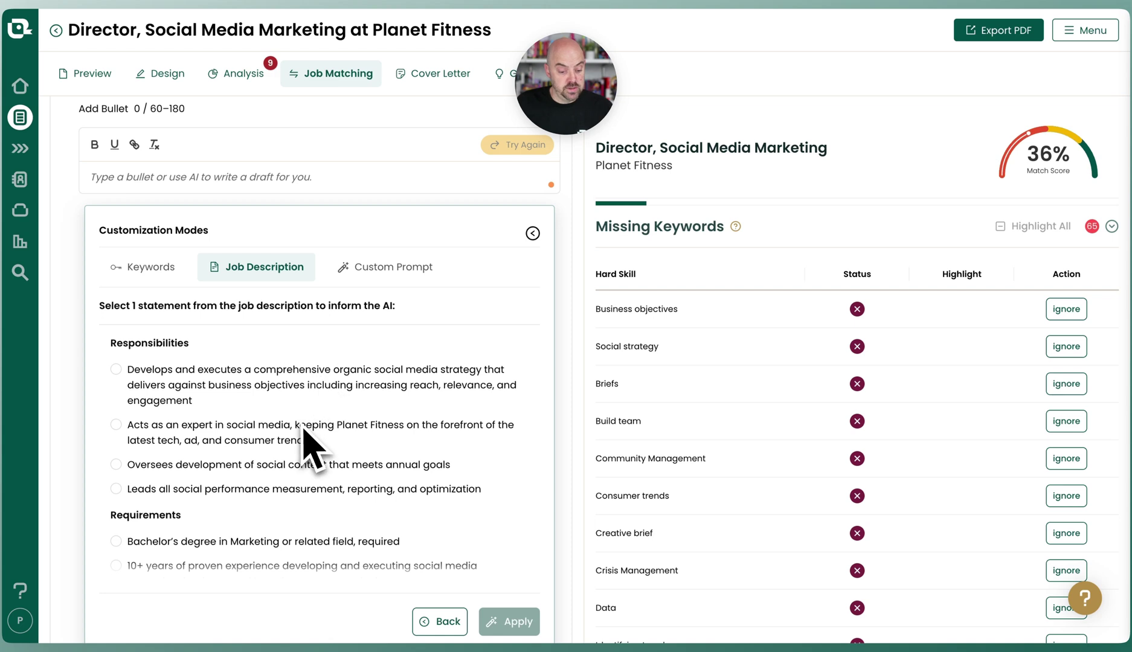
scroll(303, 441, down, 3)
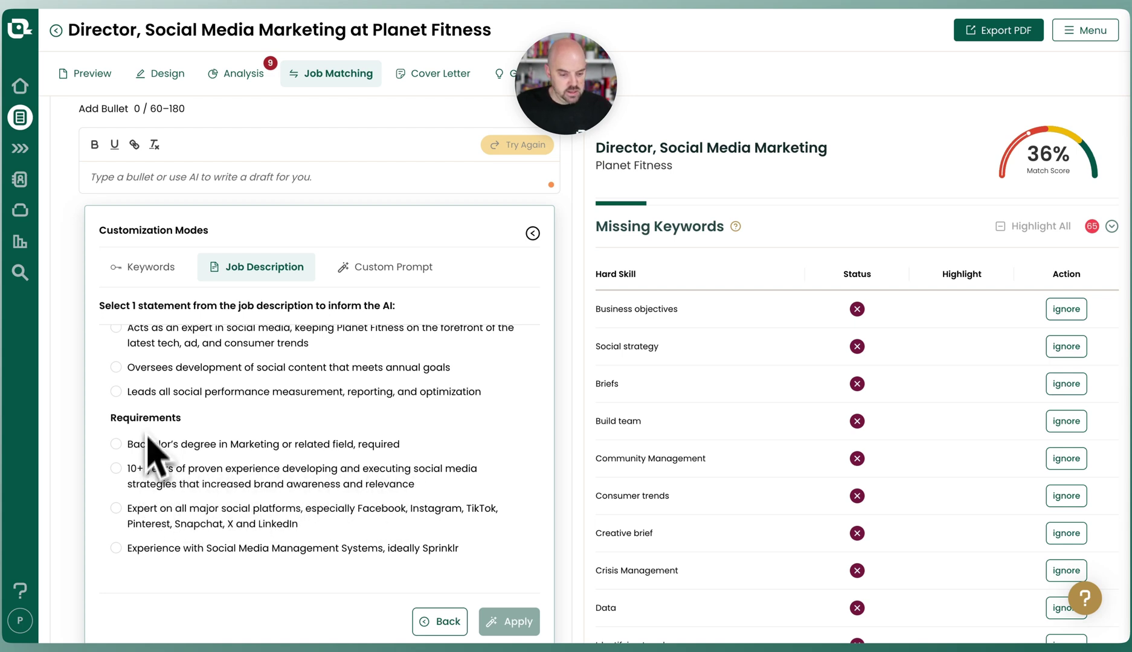
scroll(157, 441, up, 1)
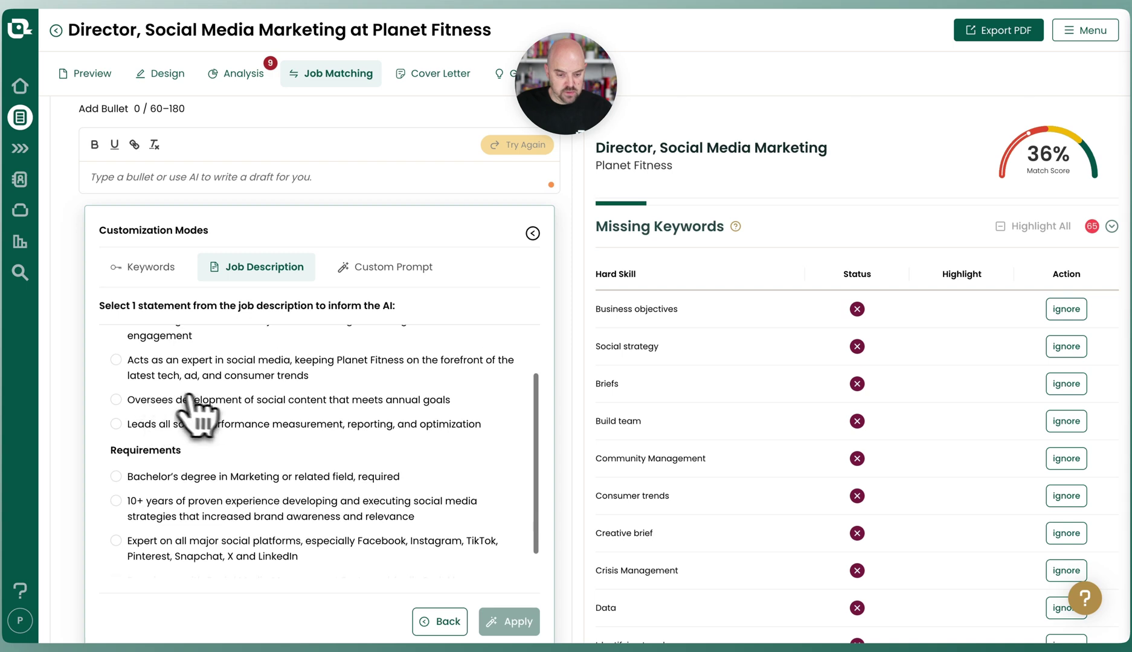
click(169, 401)
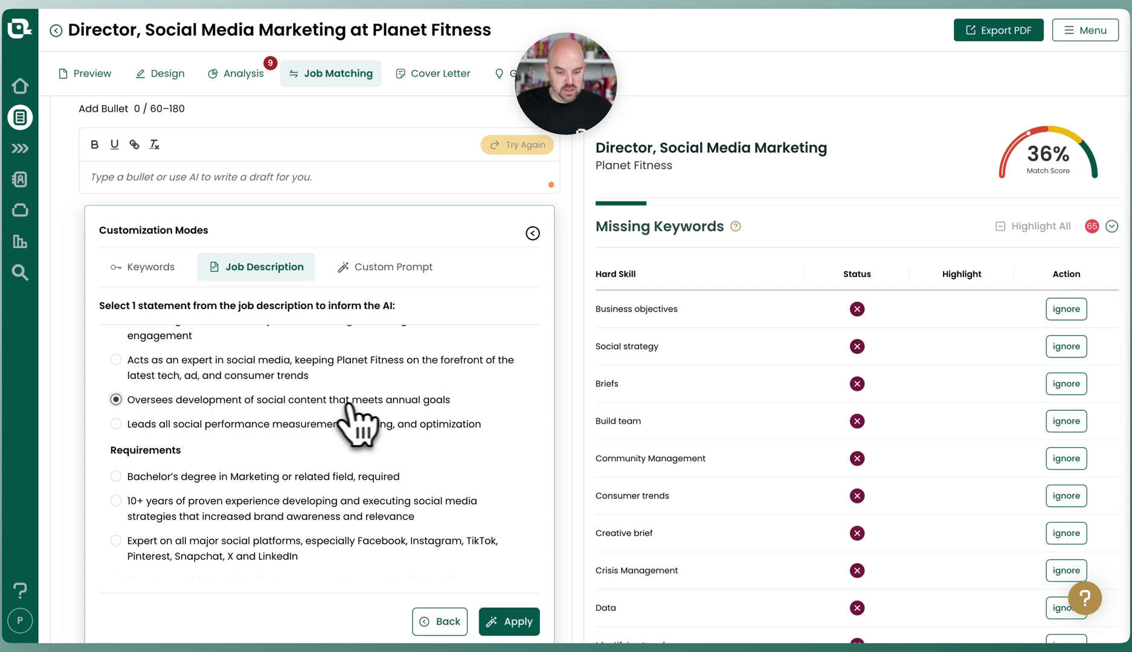
click(518, 622)
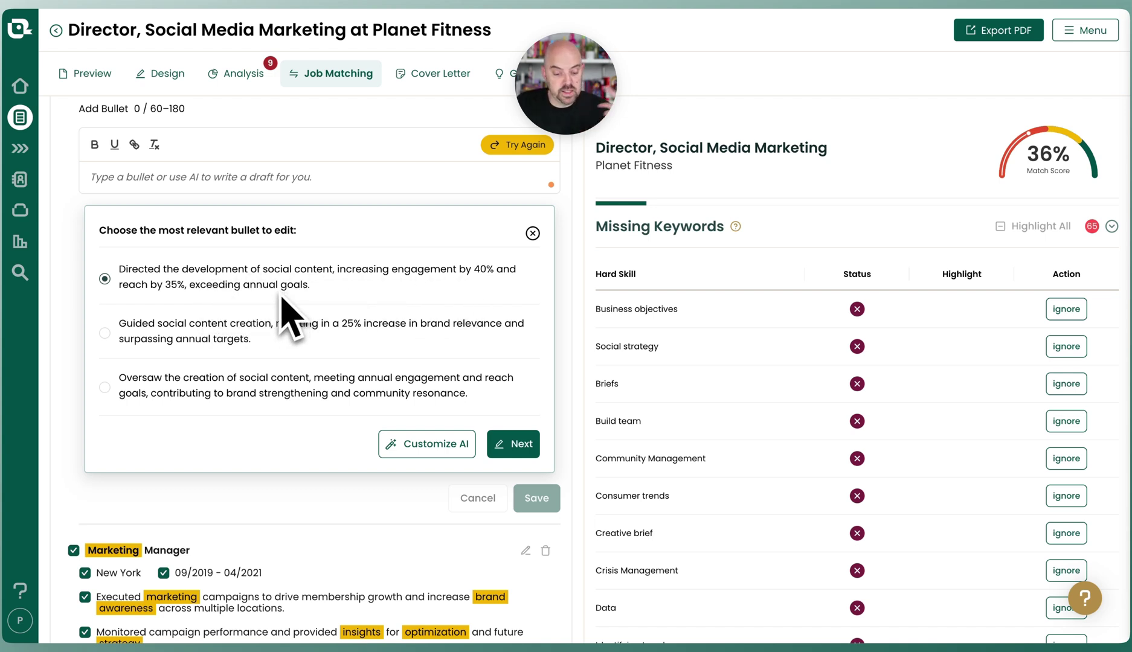
Use the draft starting "Directed the development of social content" and save it as the new Senior Marketing Manager bullet.
click(513, 444)
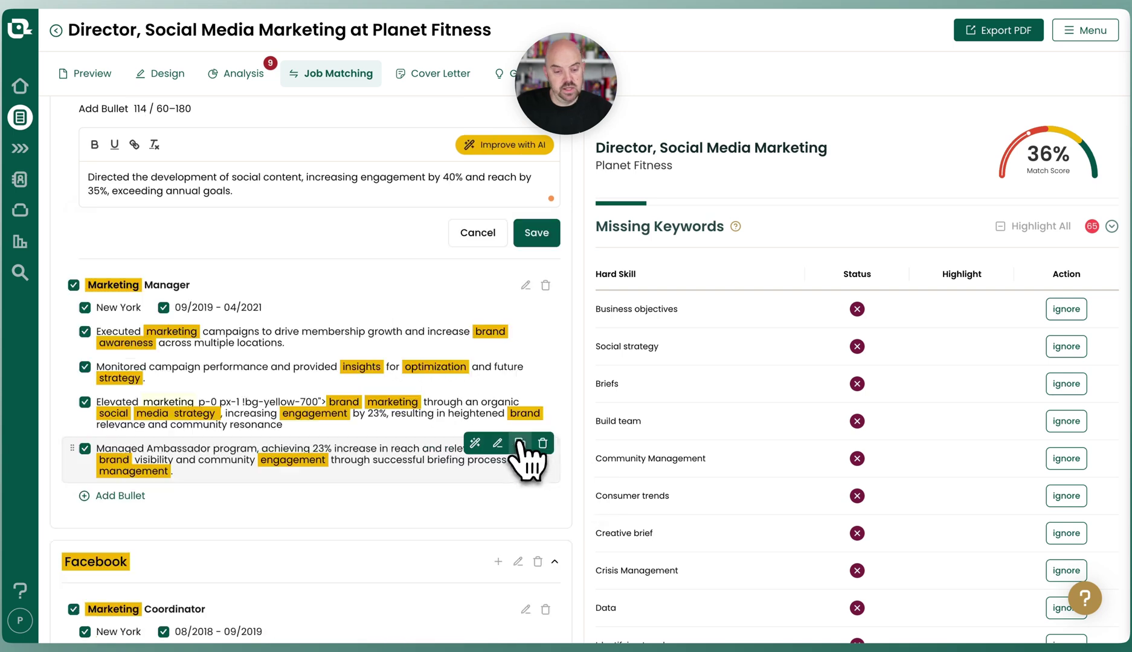
click(537, 233)
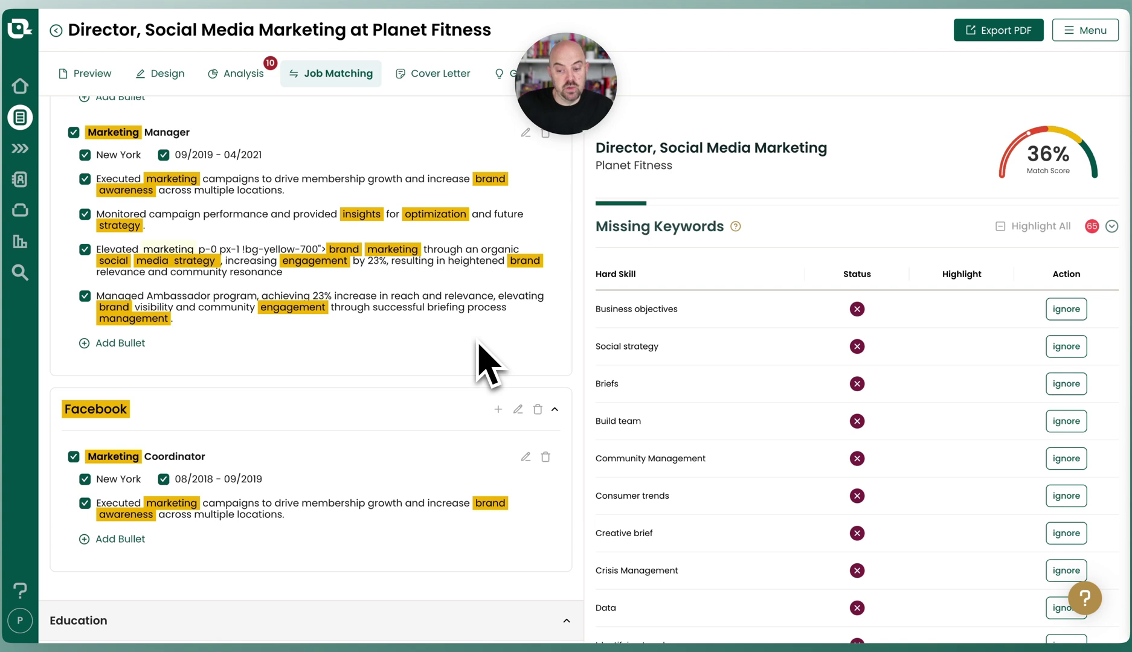
scroll(724, 450, down, 1)
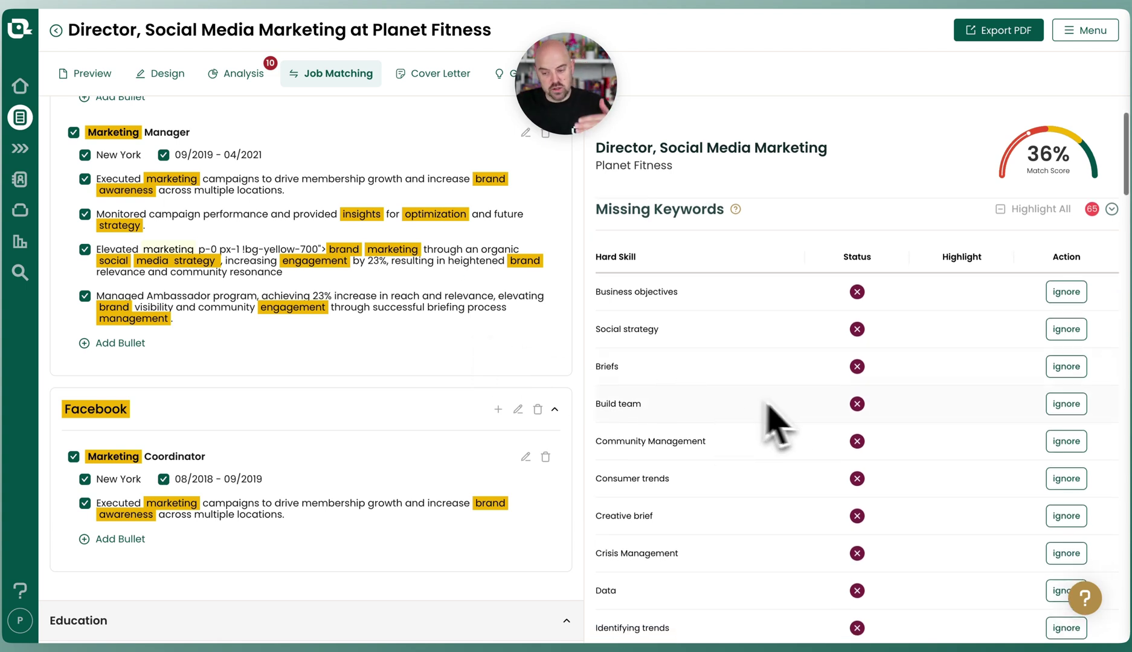
scroll(710, 440, down, 5)
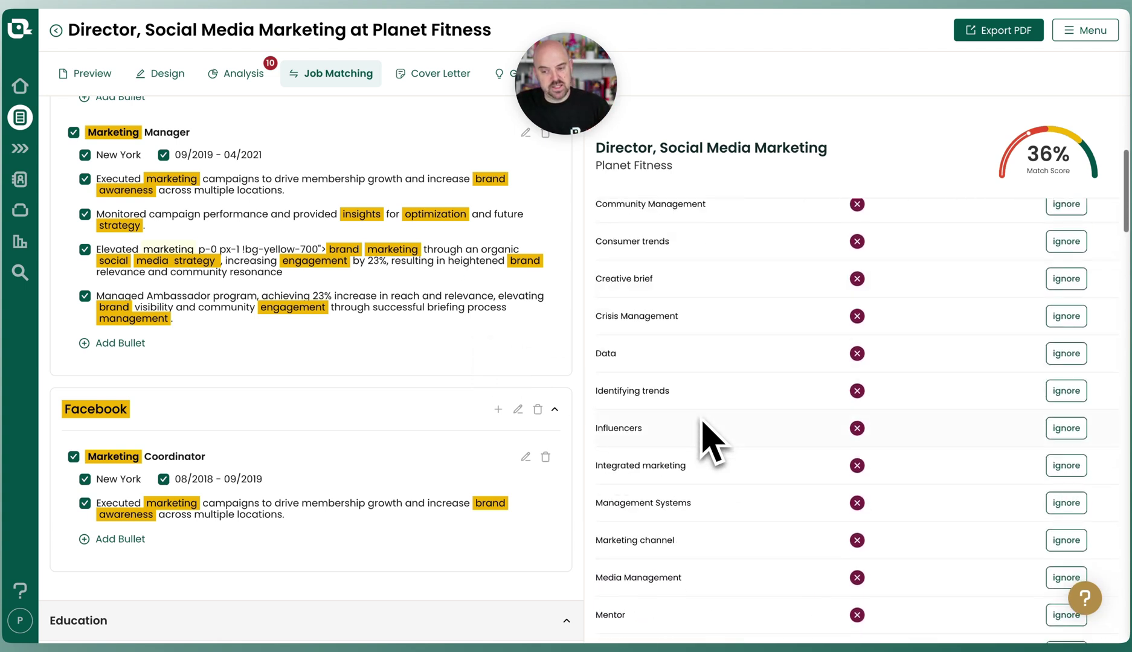
scroll(713, 441, down, 2)
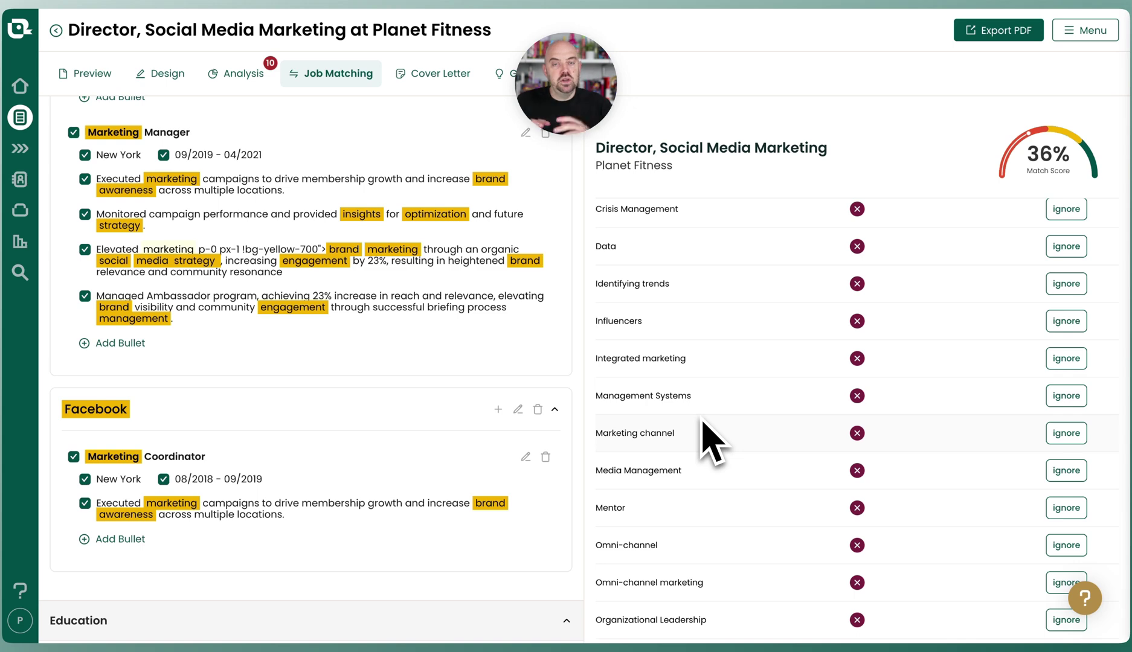